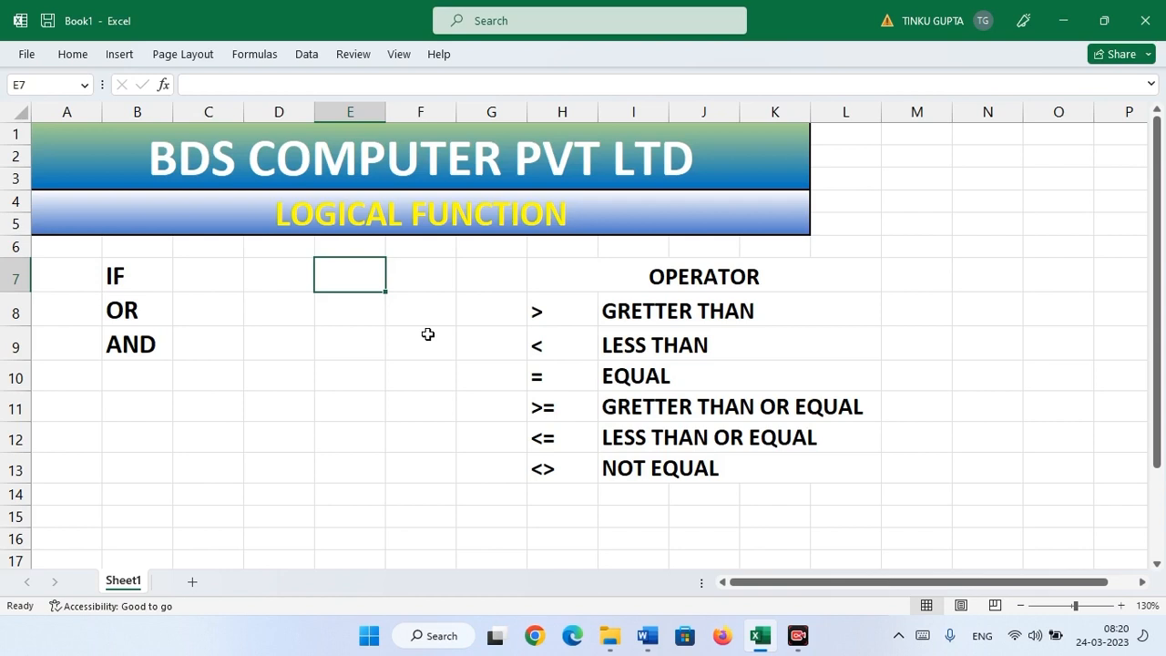
- Point out the IF, OR and AND labels in B7, B8 and B9
click(109, 278)
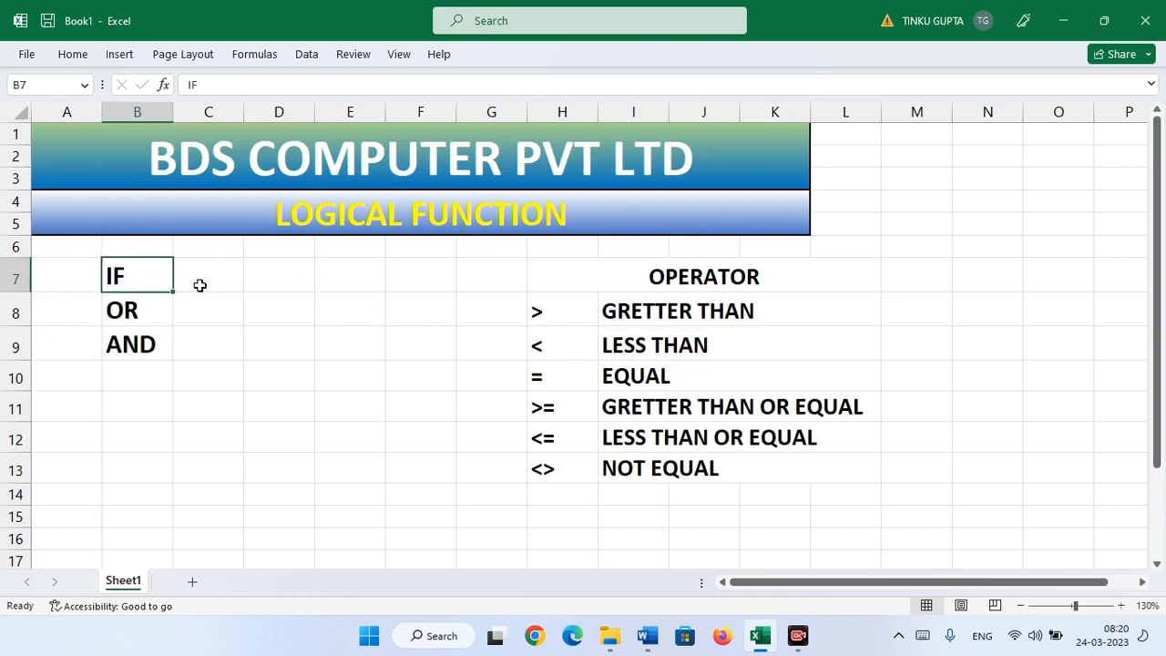
click(239, 304)
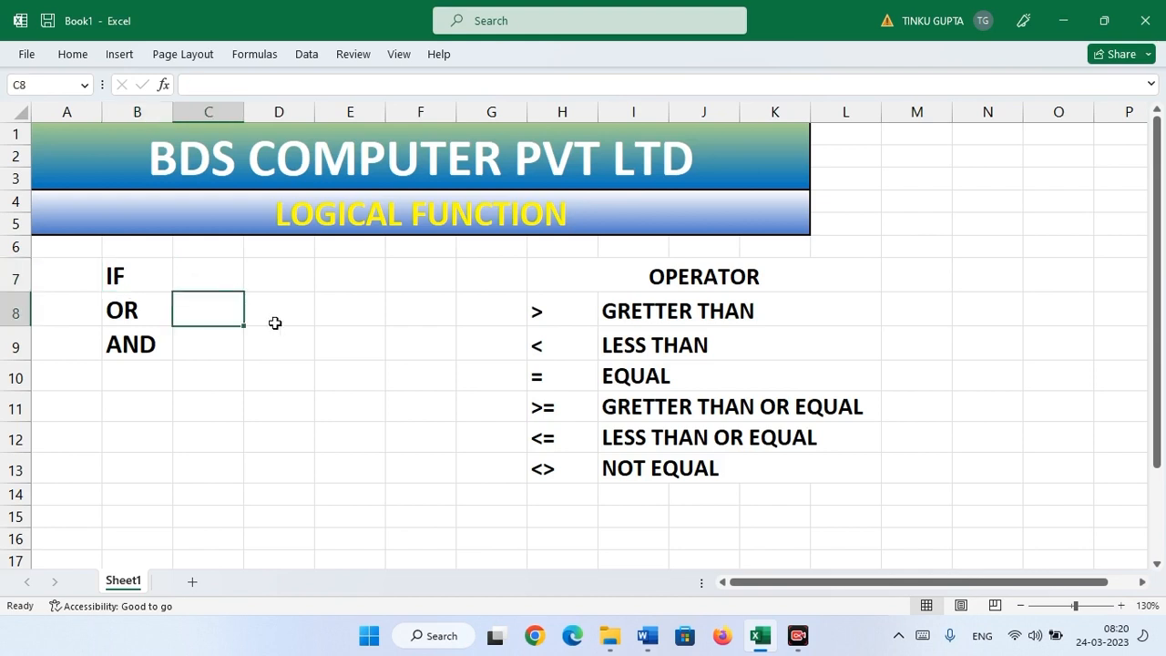
click(124, 274)
click(146, 317)
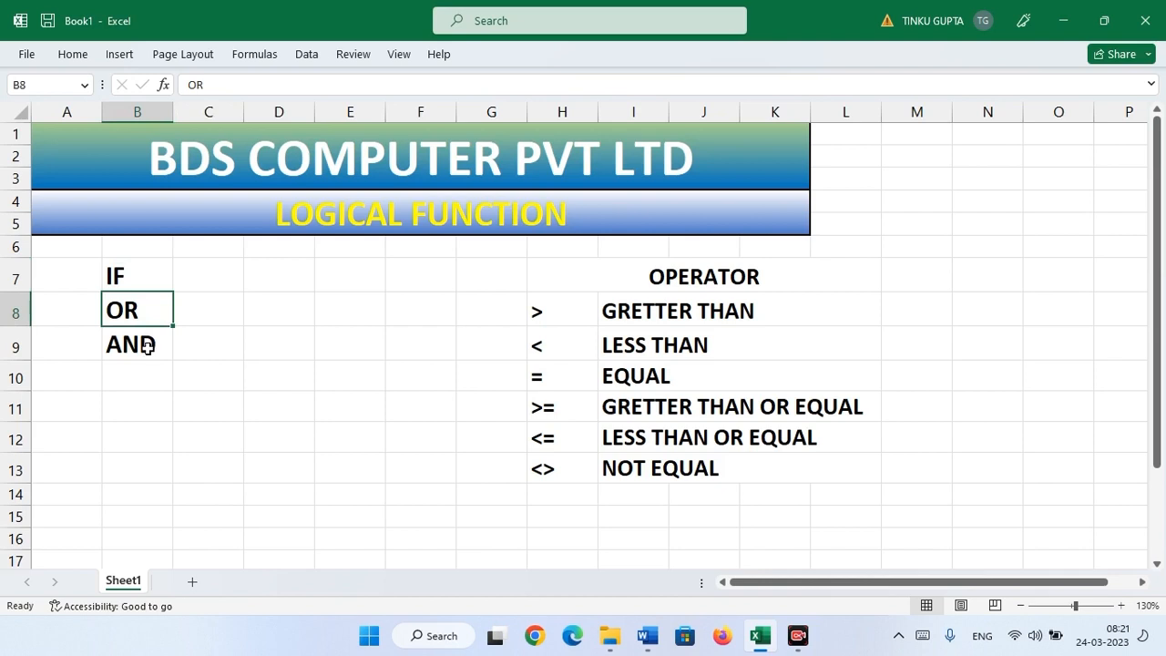
click(147, 347)
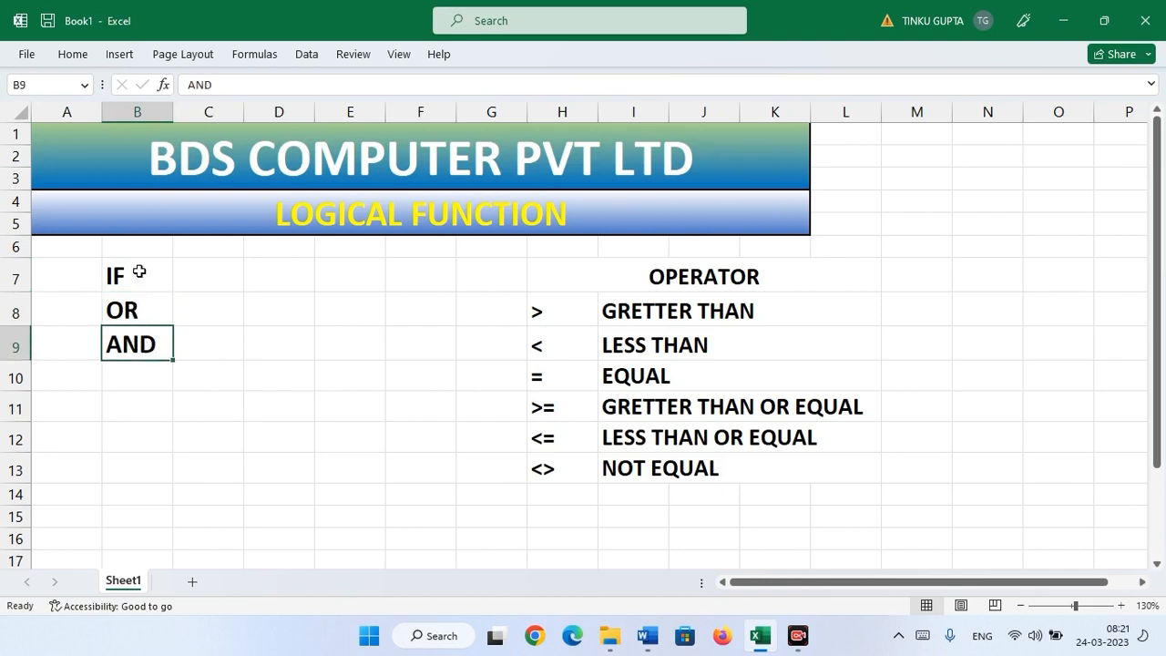
drag(138, 268, 136, 338)
click(241, 321)
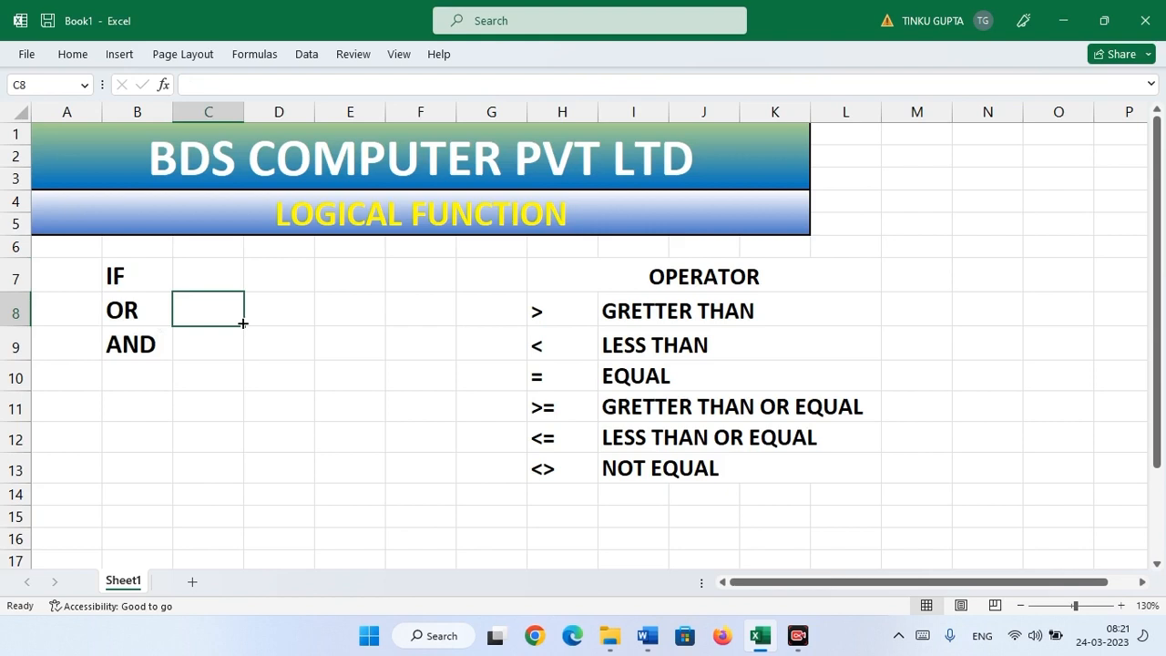
click(121, 278)
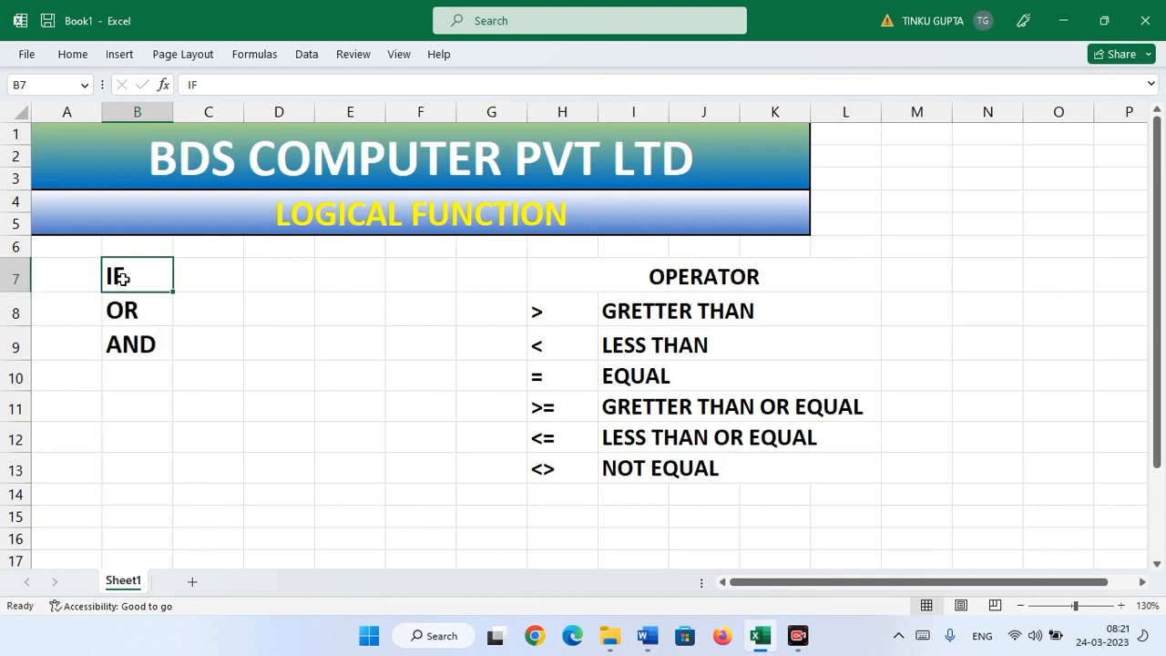
click(145, 318)
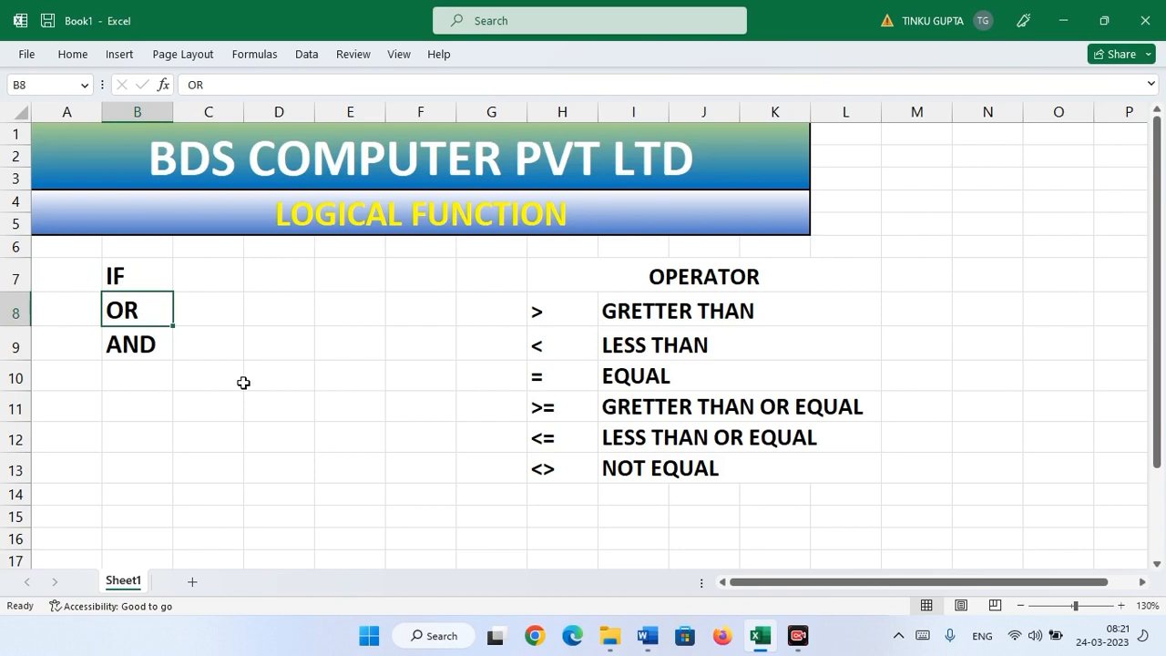
click(153, 343)
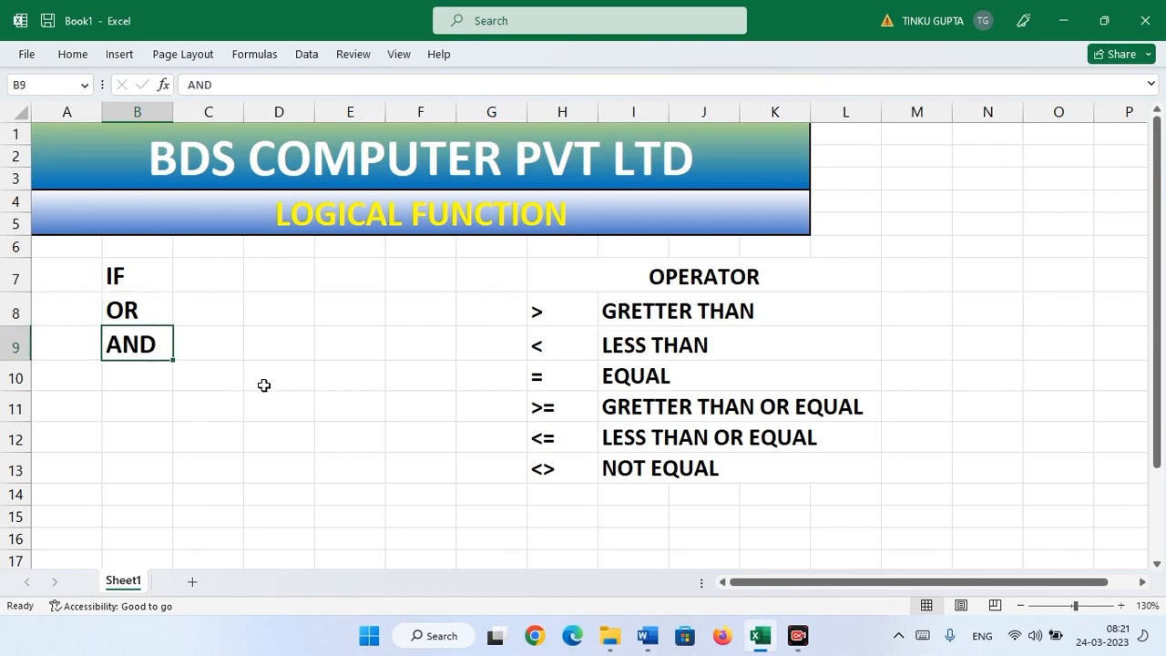
click(124, 277)
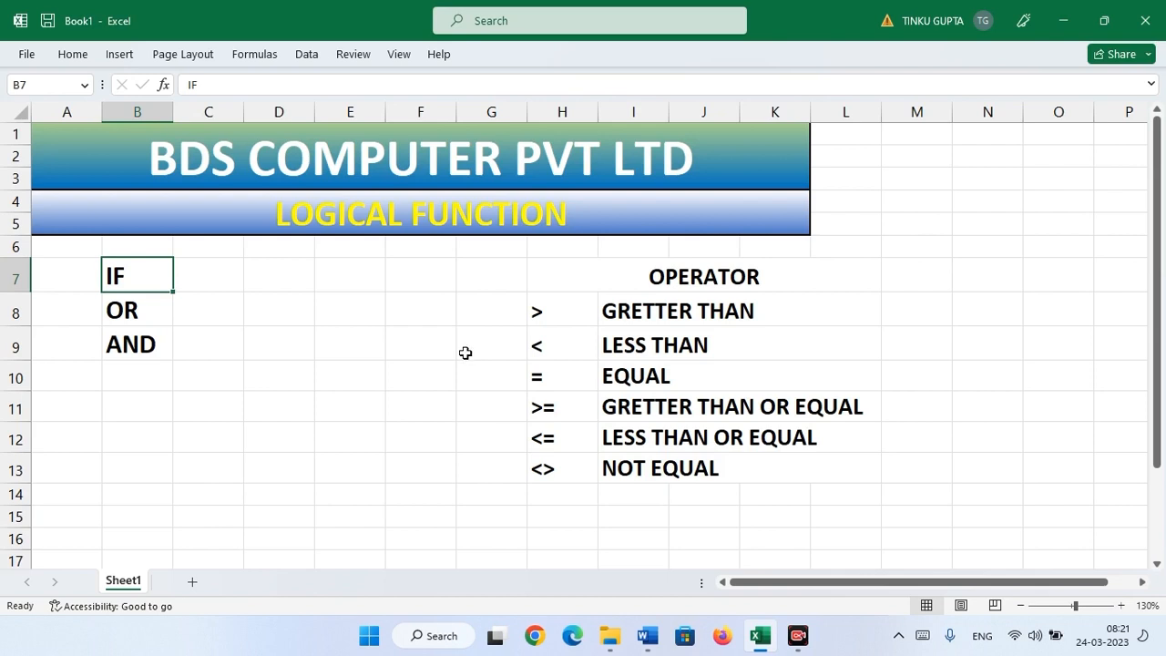
- Enter the sample number 250 in cell B12
click(126, 437)
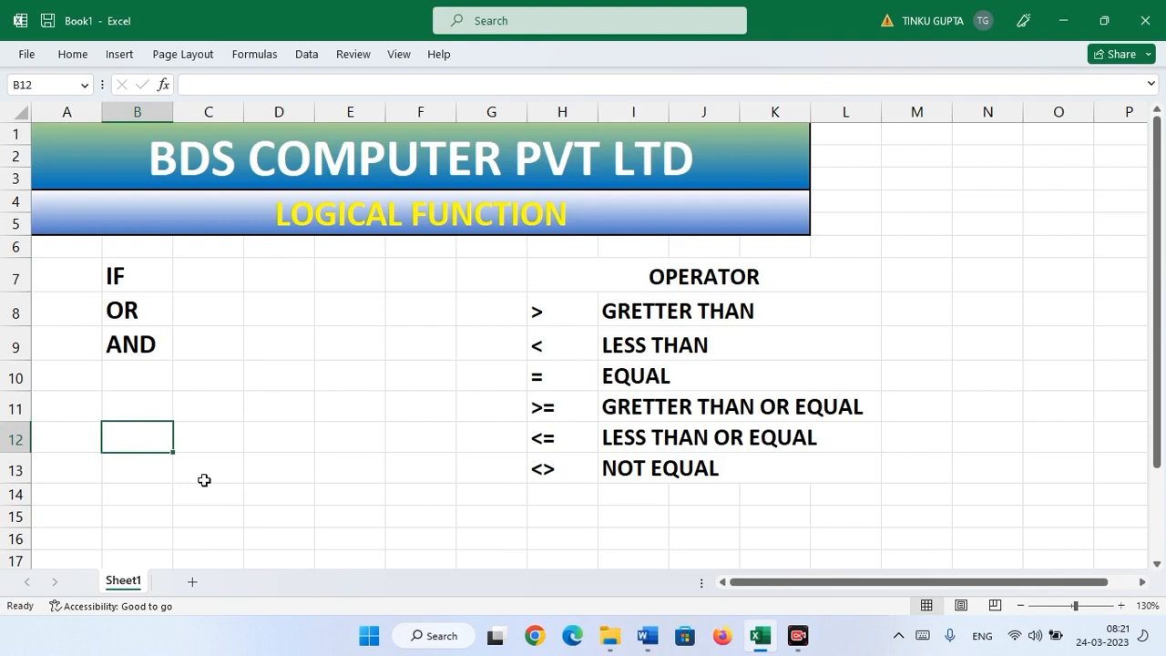
text(250)
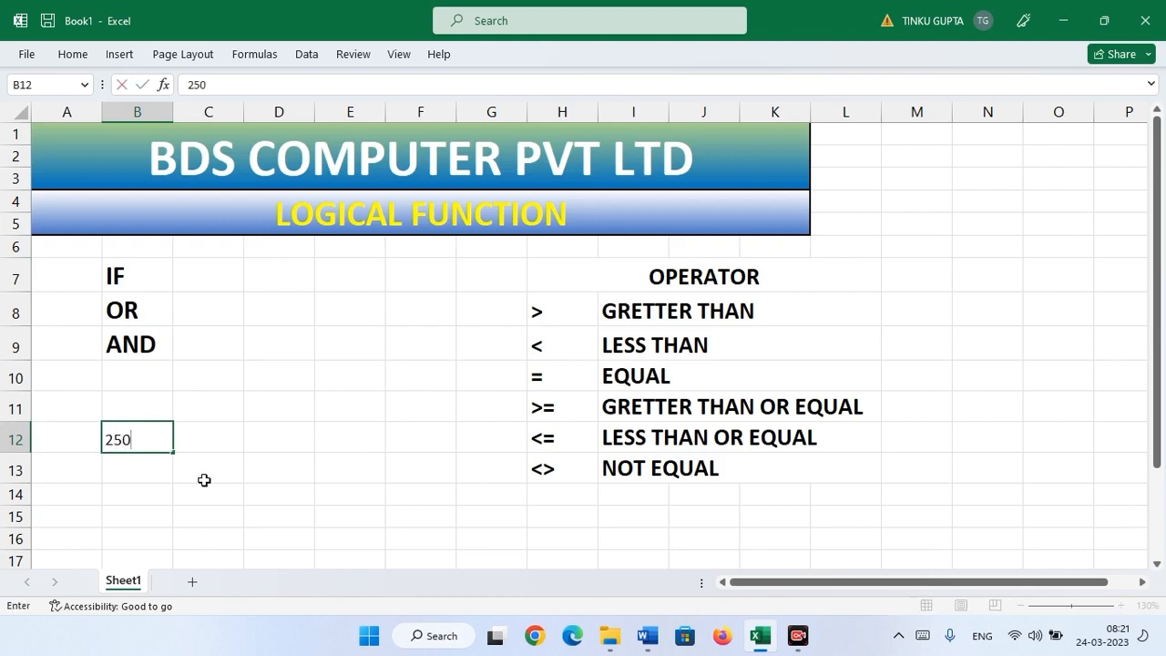
key(Tab)
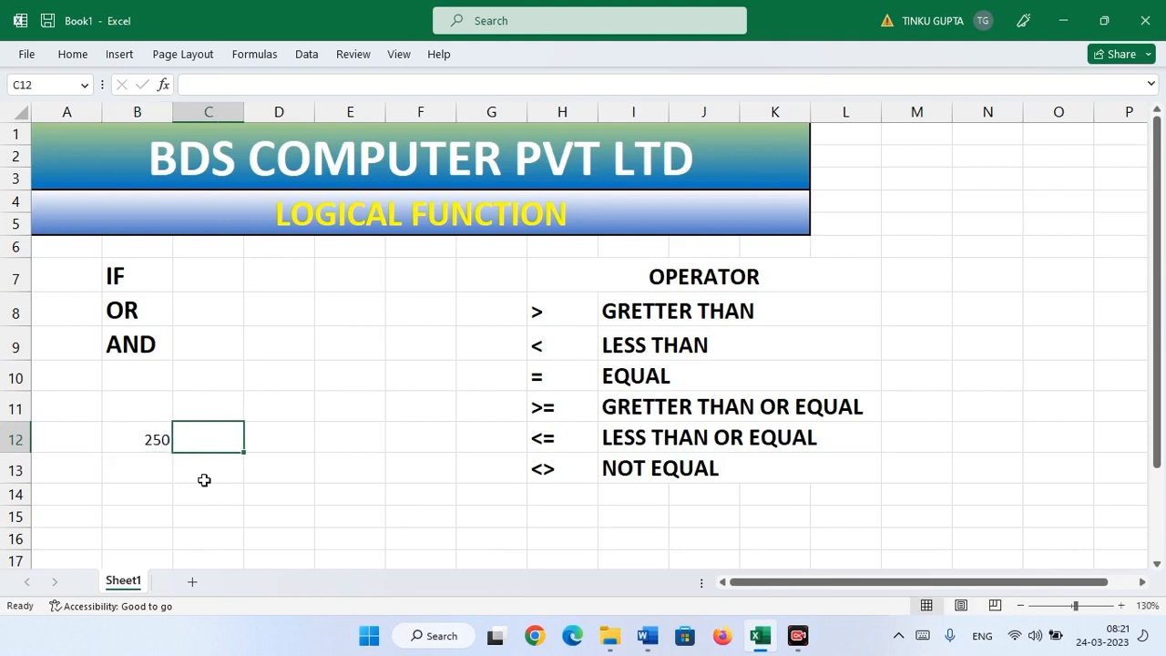
- Make all the worksheet's text bold and check the bold 250 in B12
click(20, 115)
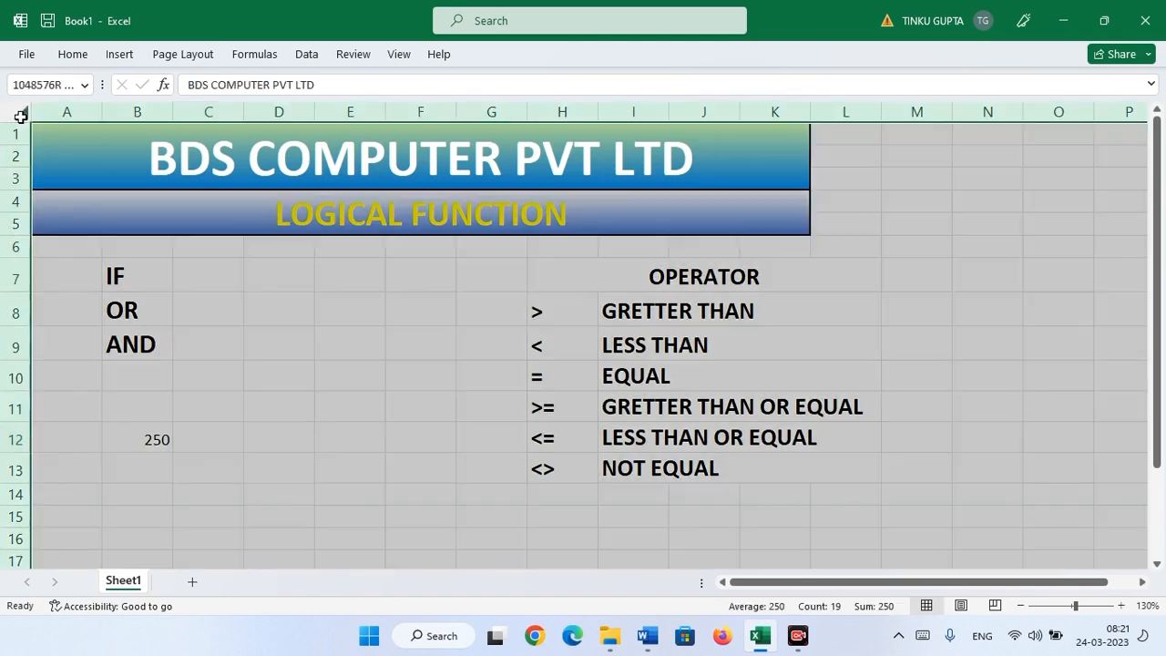
click(73, 54)
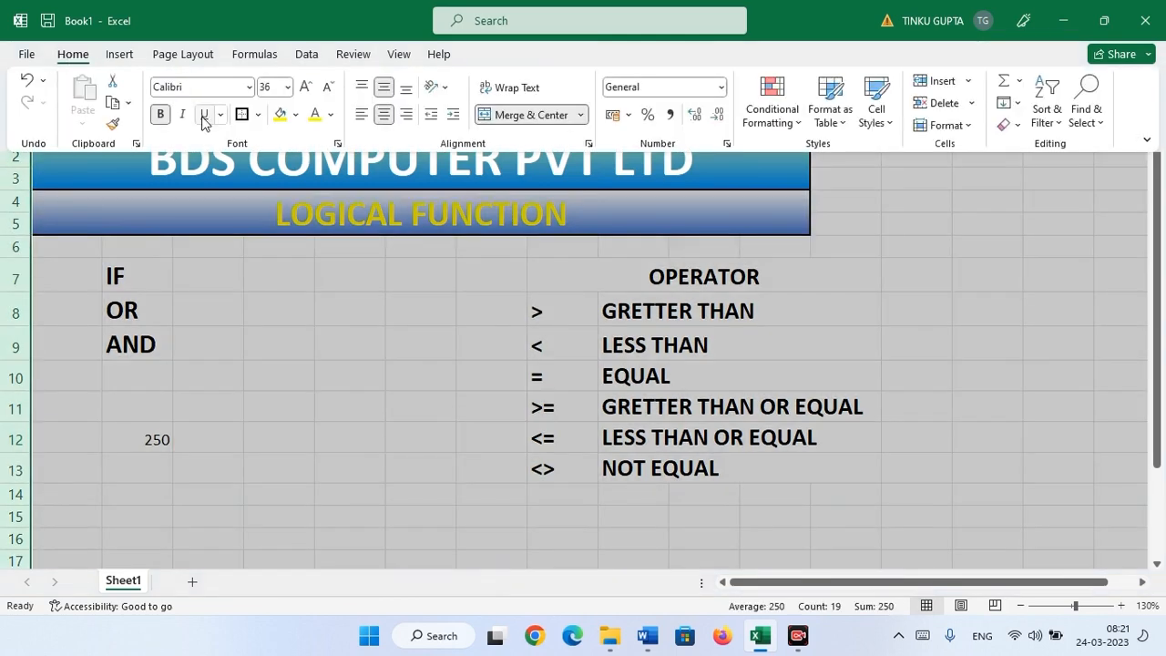
click(161, 114)
click(137, 436)
click(212, 442)
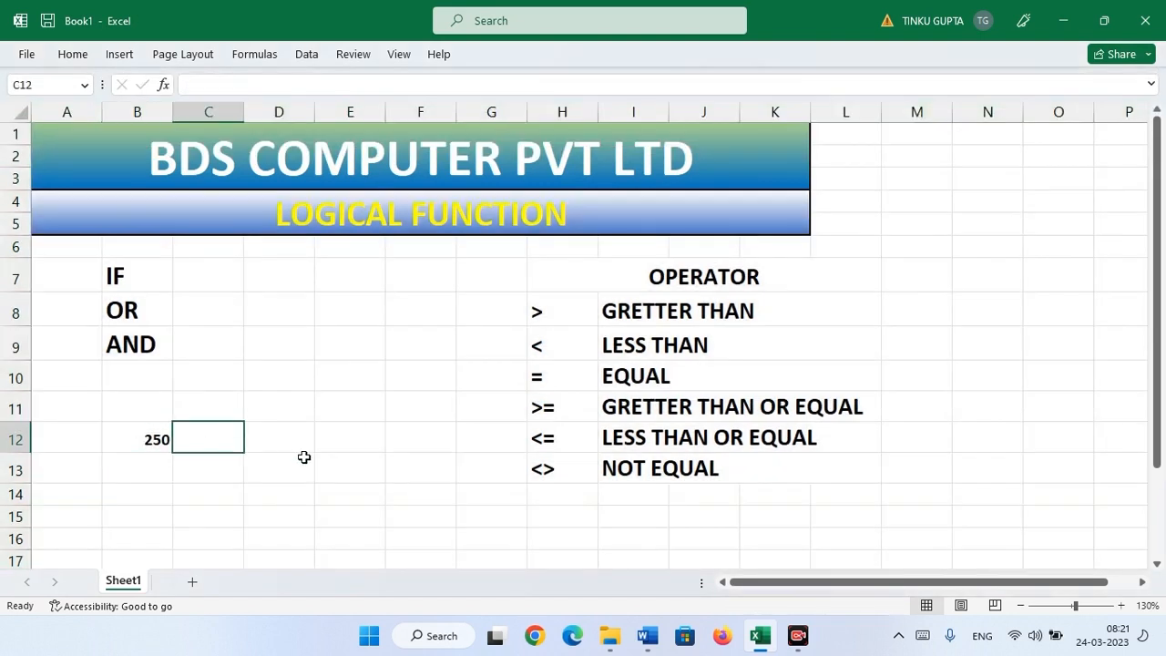
click(162, 435)
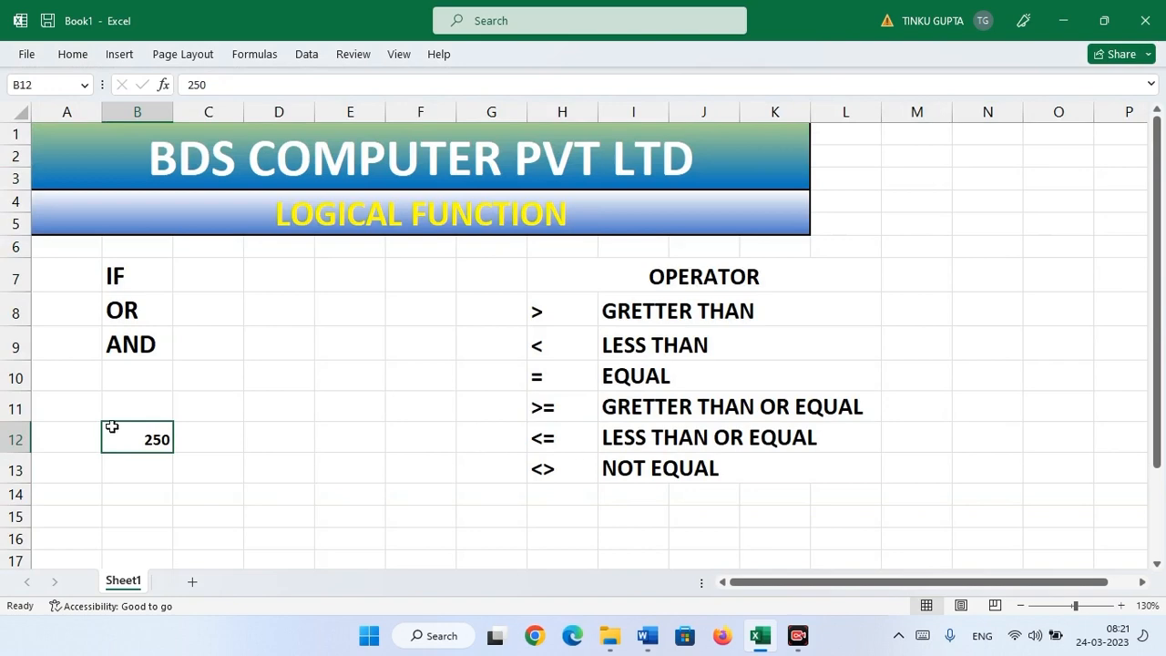
click(199, 436)
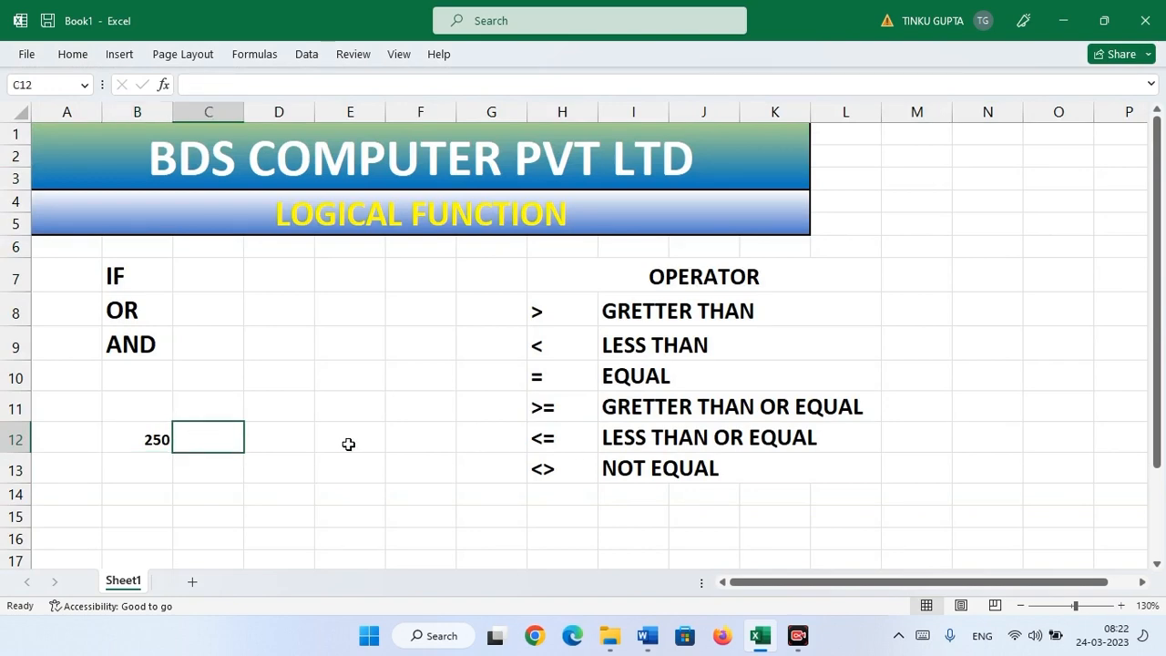
click(140, 437)
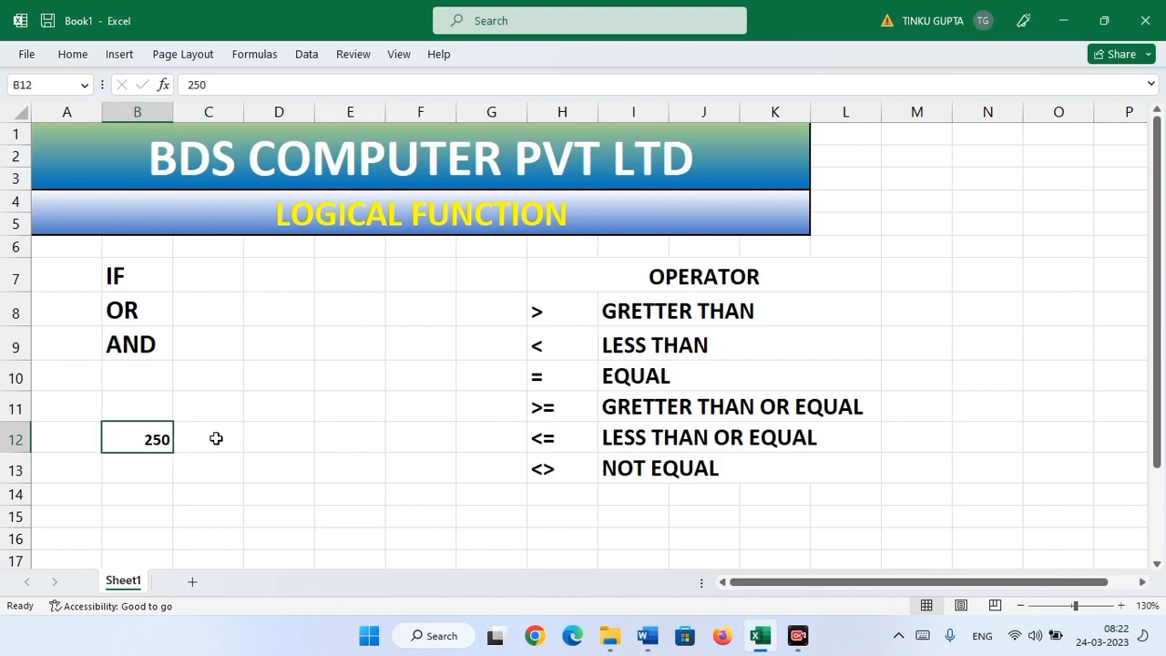
click(216, 438)
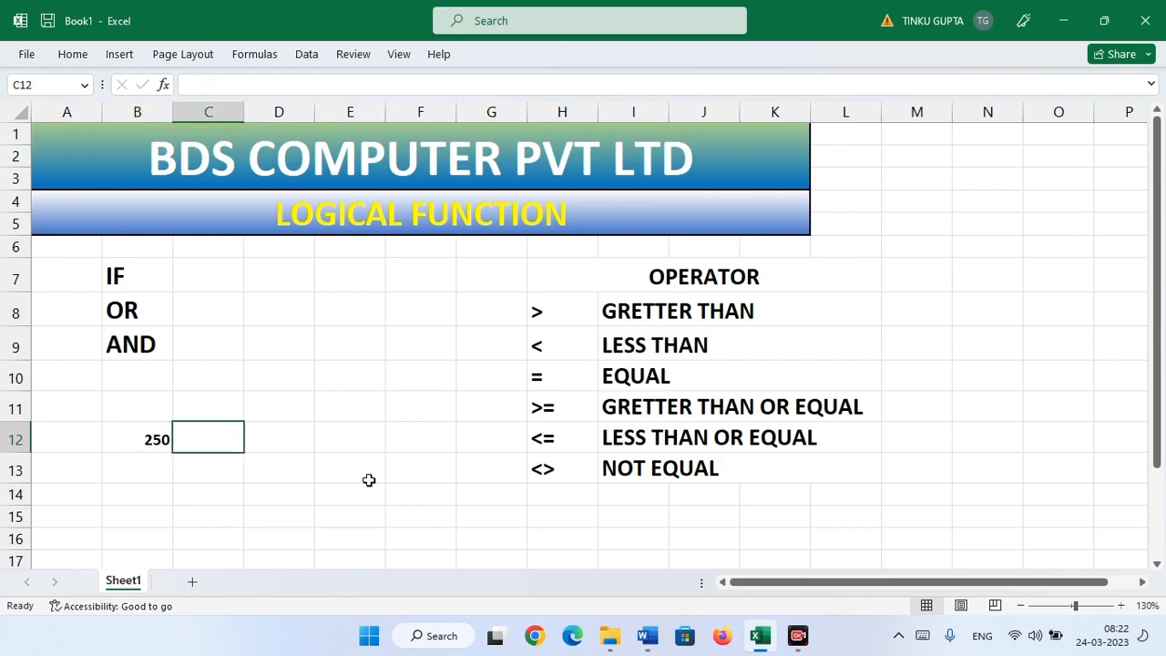
- Enter =IF(B12=300,) in C12, adding the missing comma after Excel's formula warning
text(=IF)
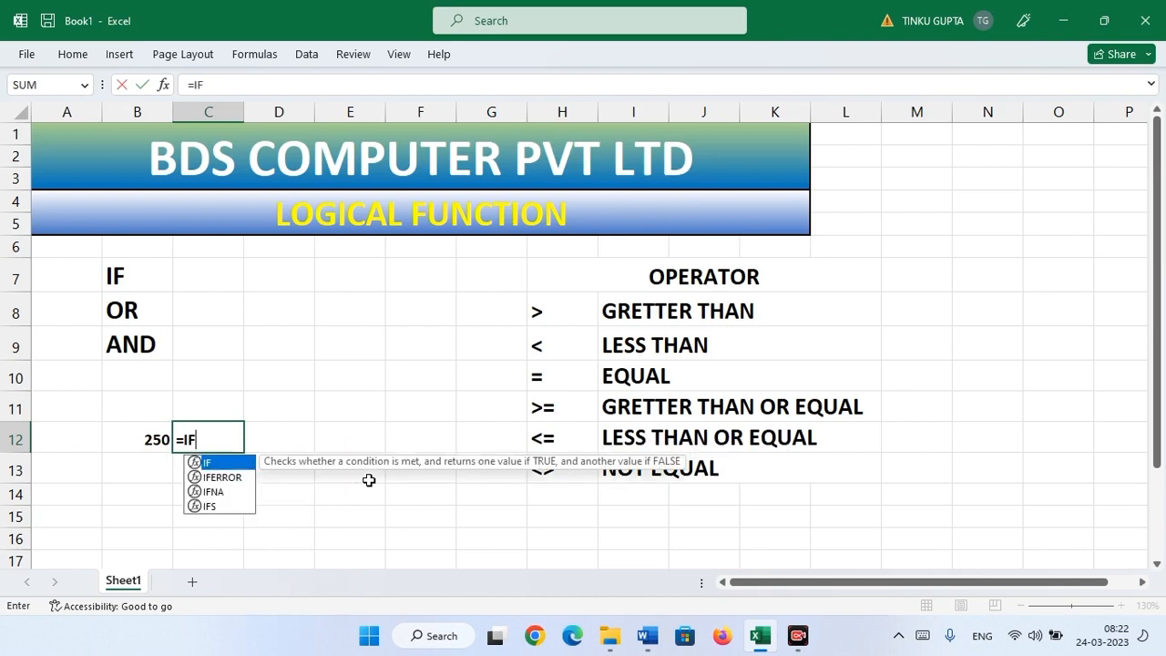
text(()
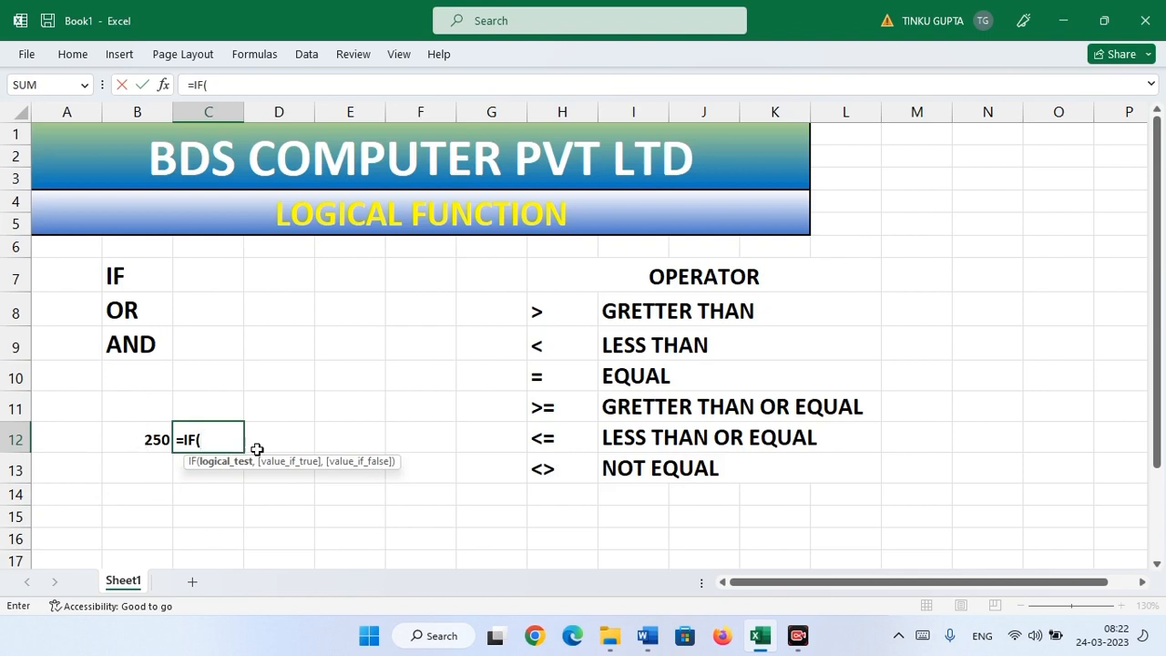
click(155, 441)
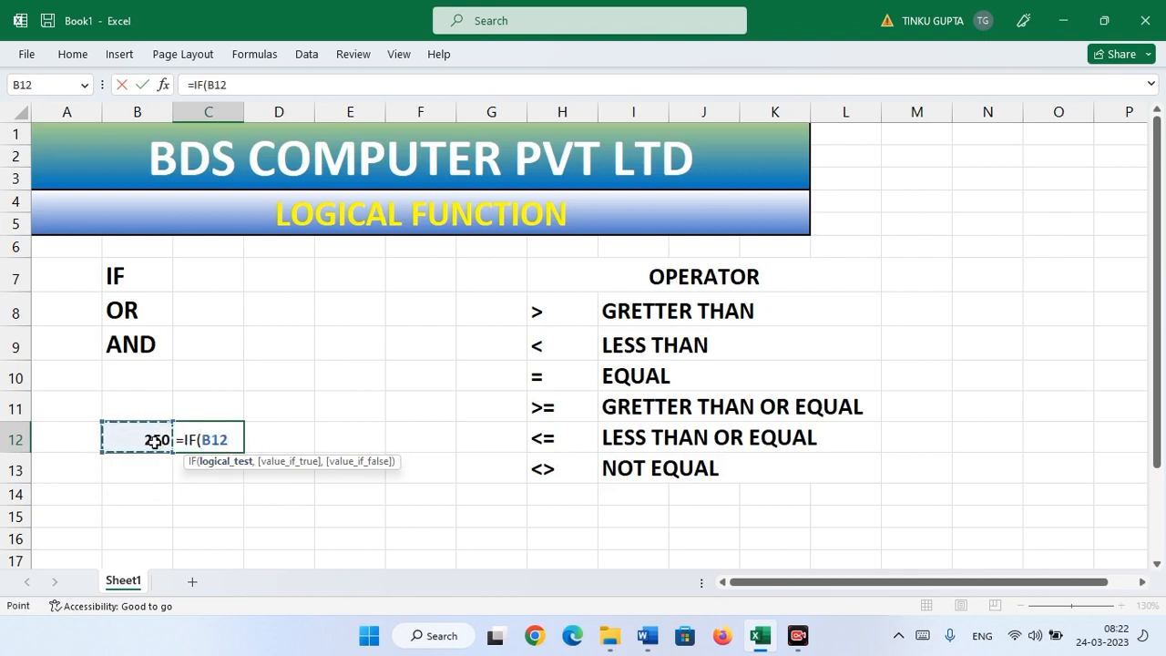
text(=300)
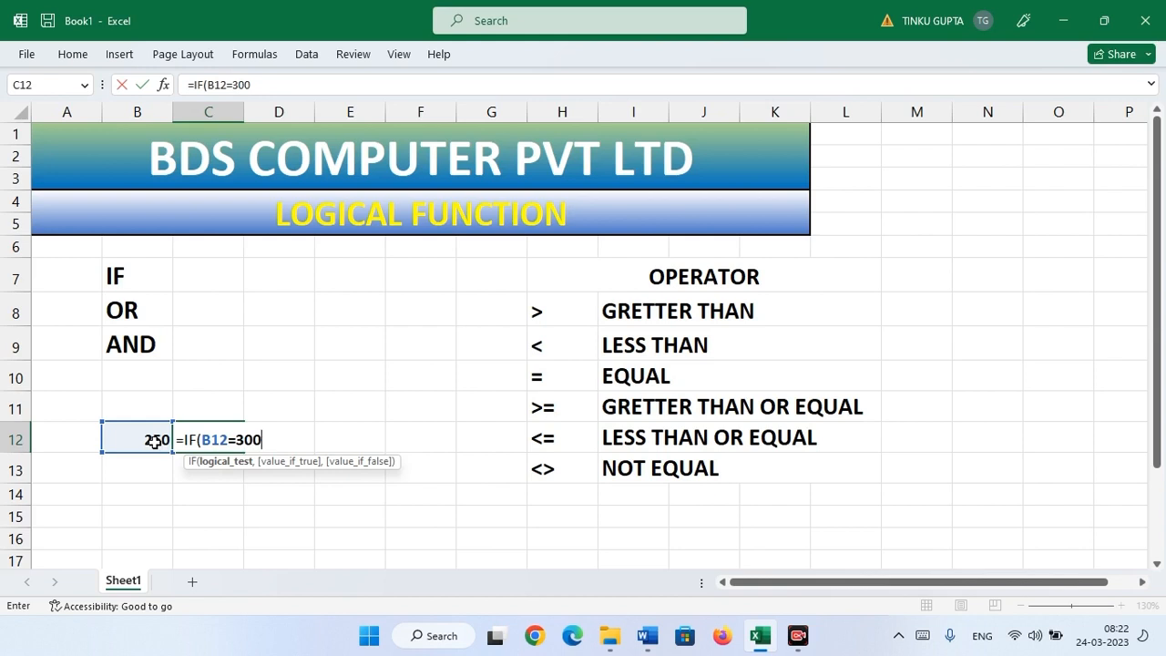
text())
key(Return)
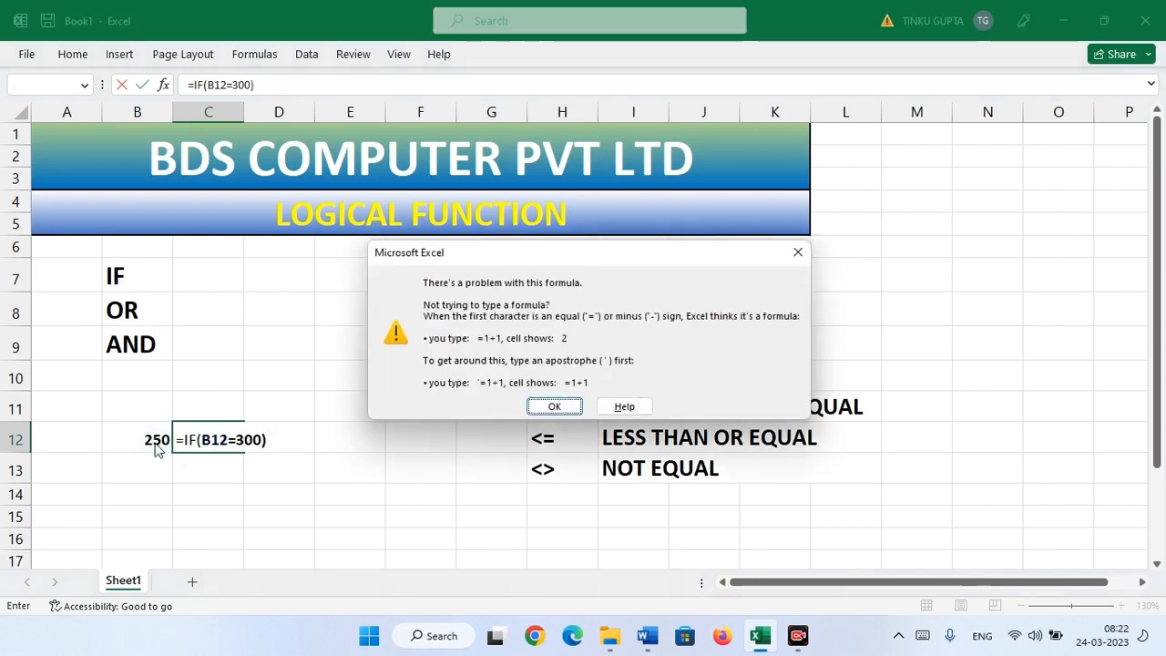
key(Return)
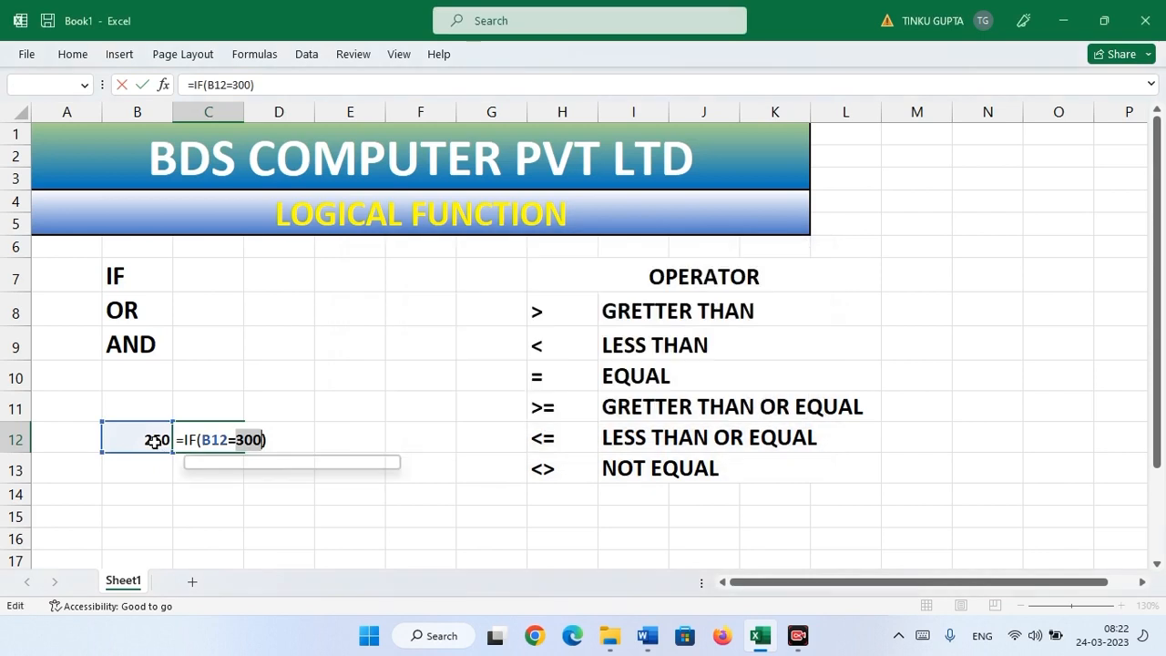
click(261, 441)
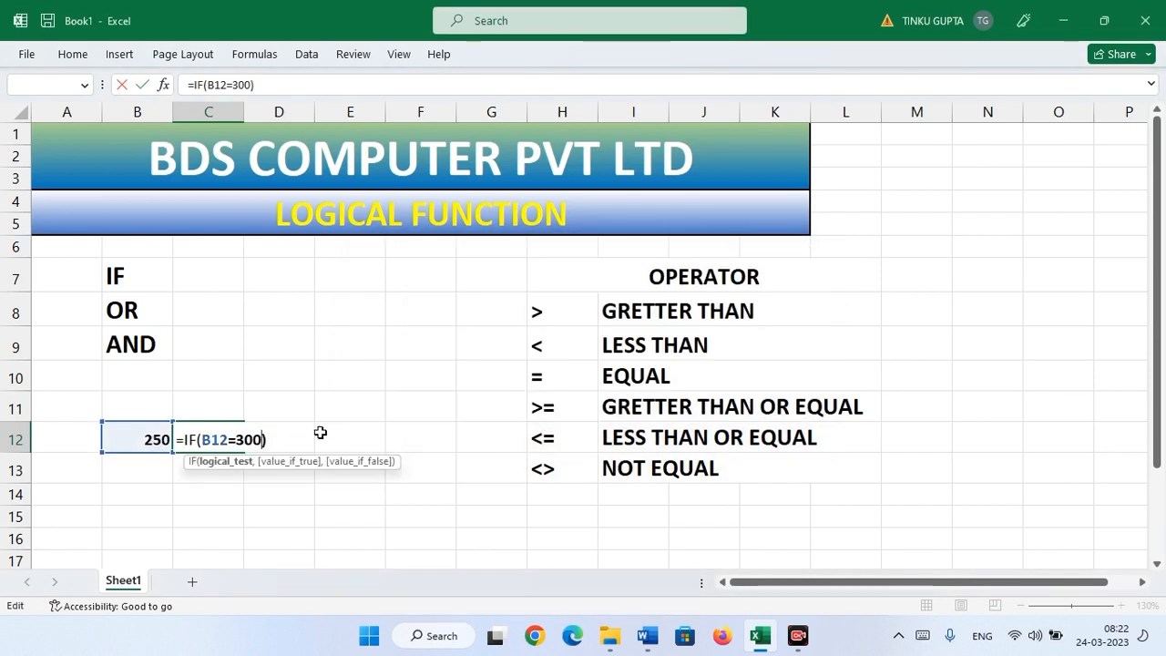
text(,)
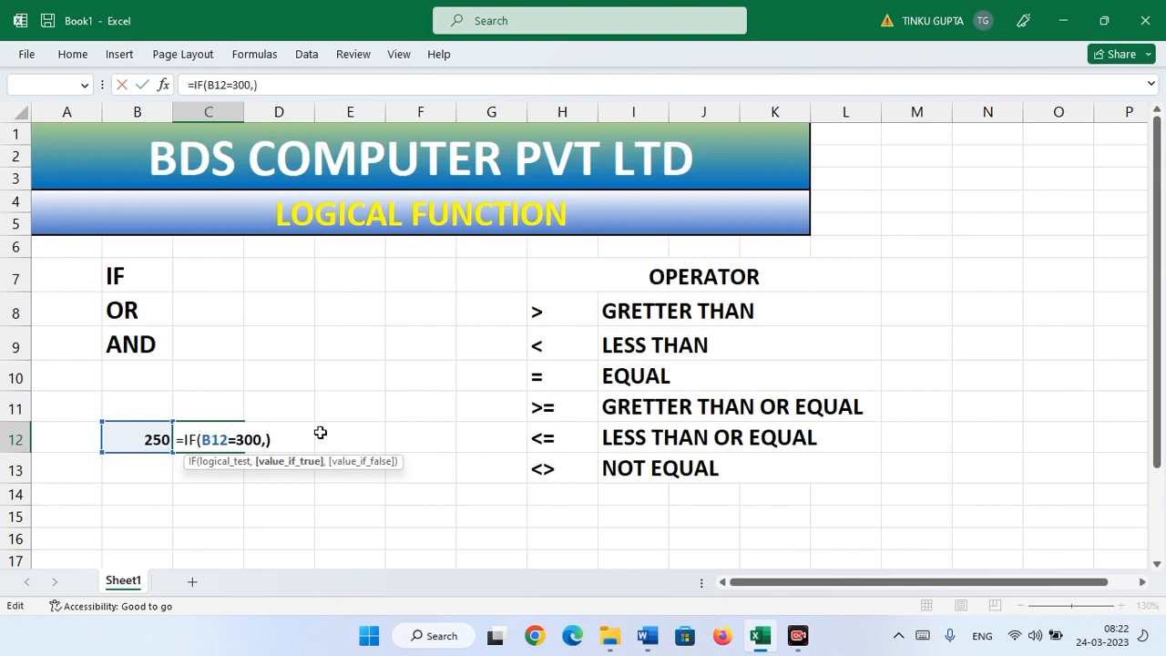
key(Return)
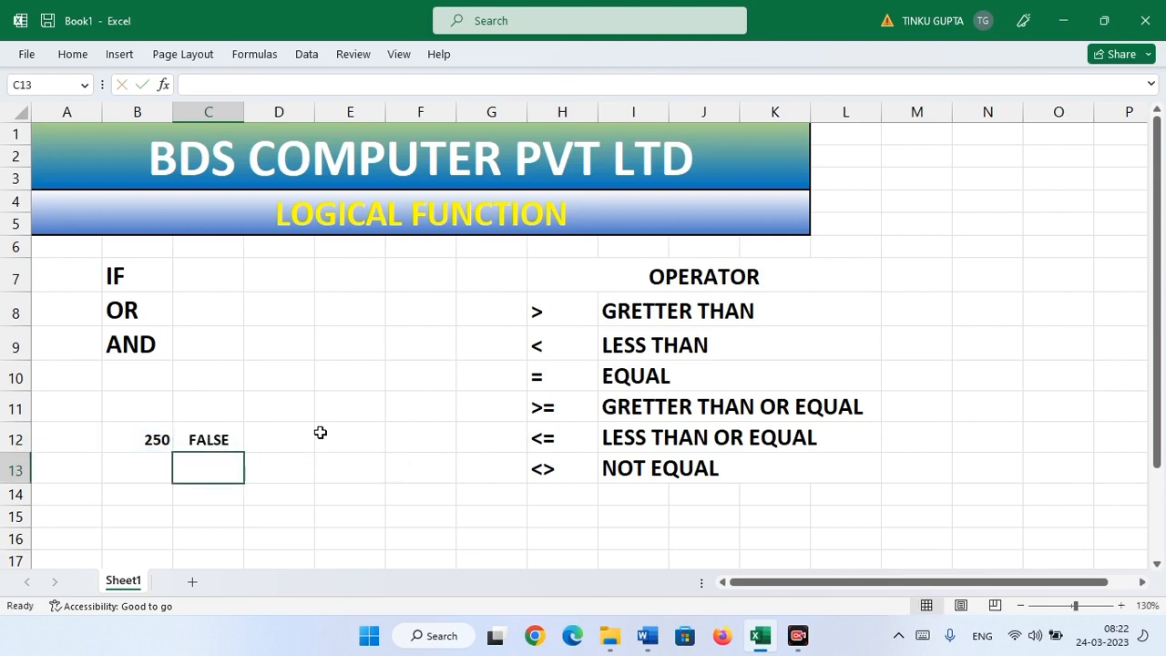
click(126, 437)
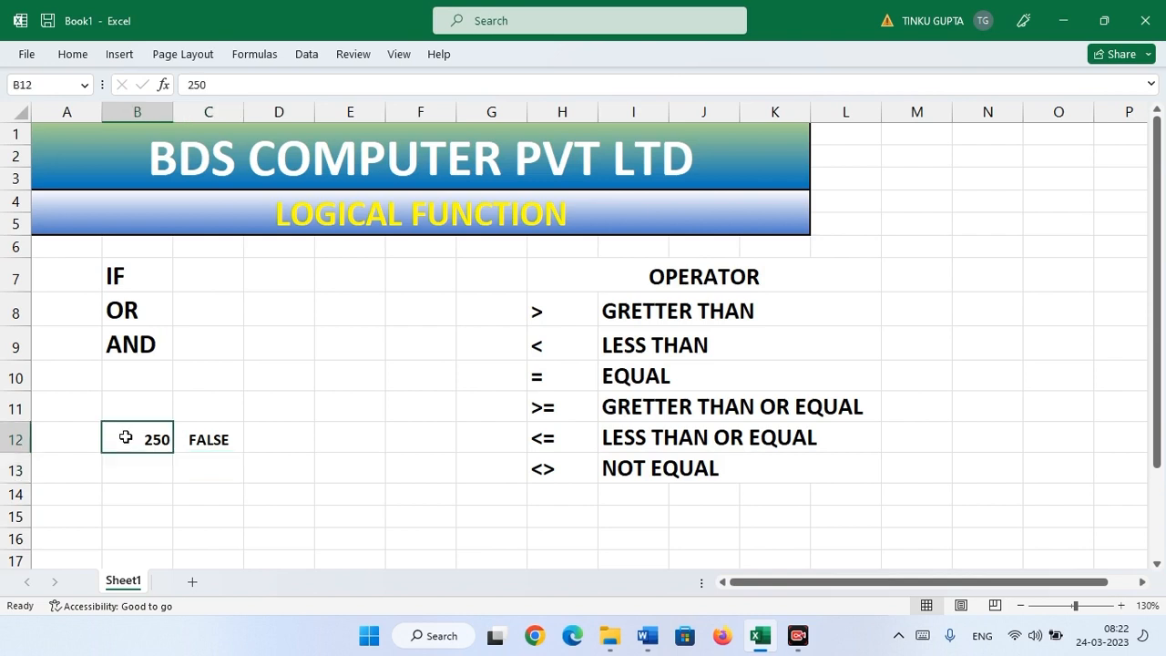
text(300)
key(Return)
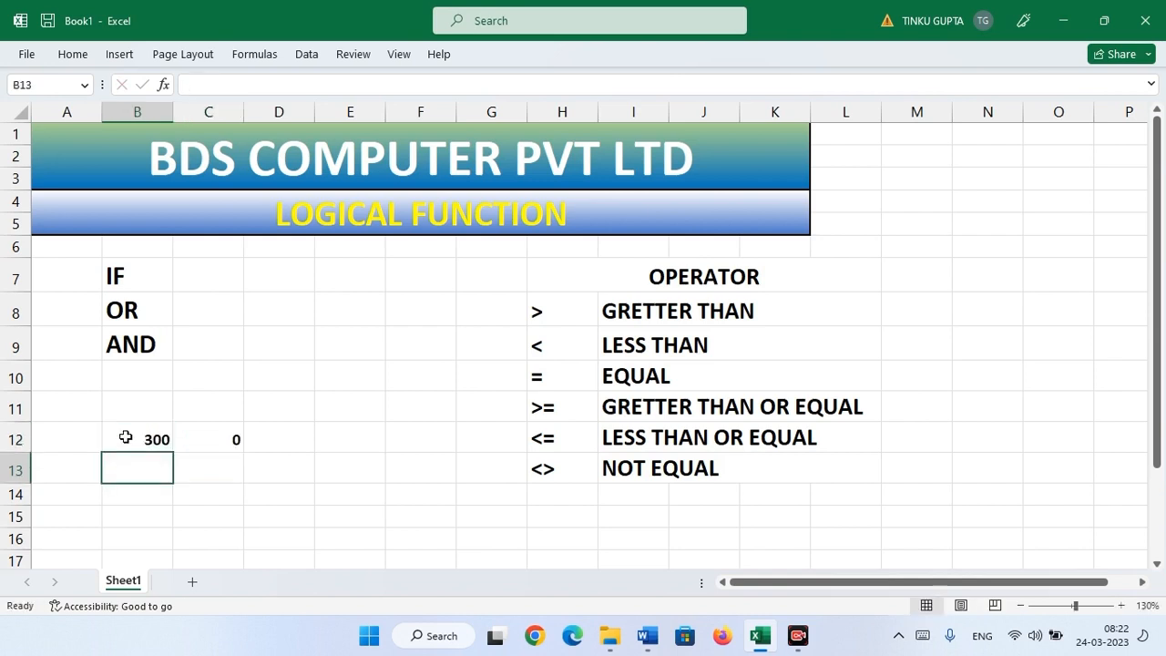
click(209, 441)
click(125, 439)
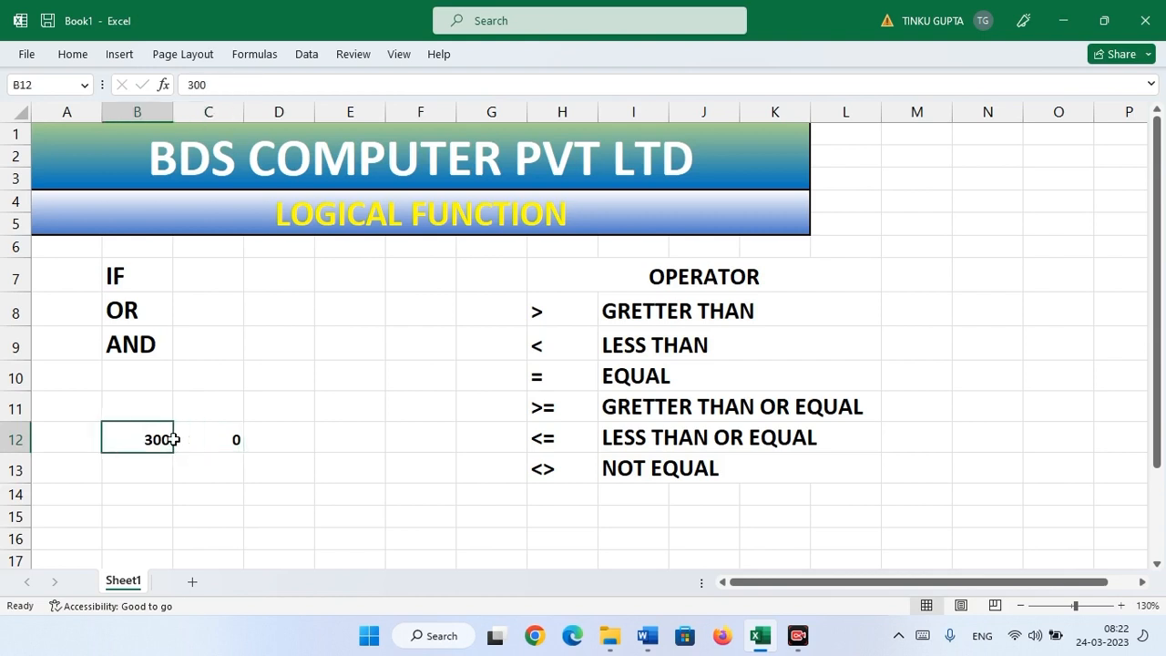
click(222, 439)
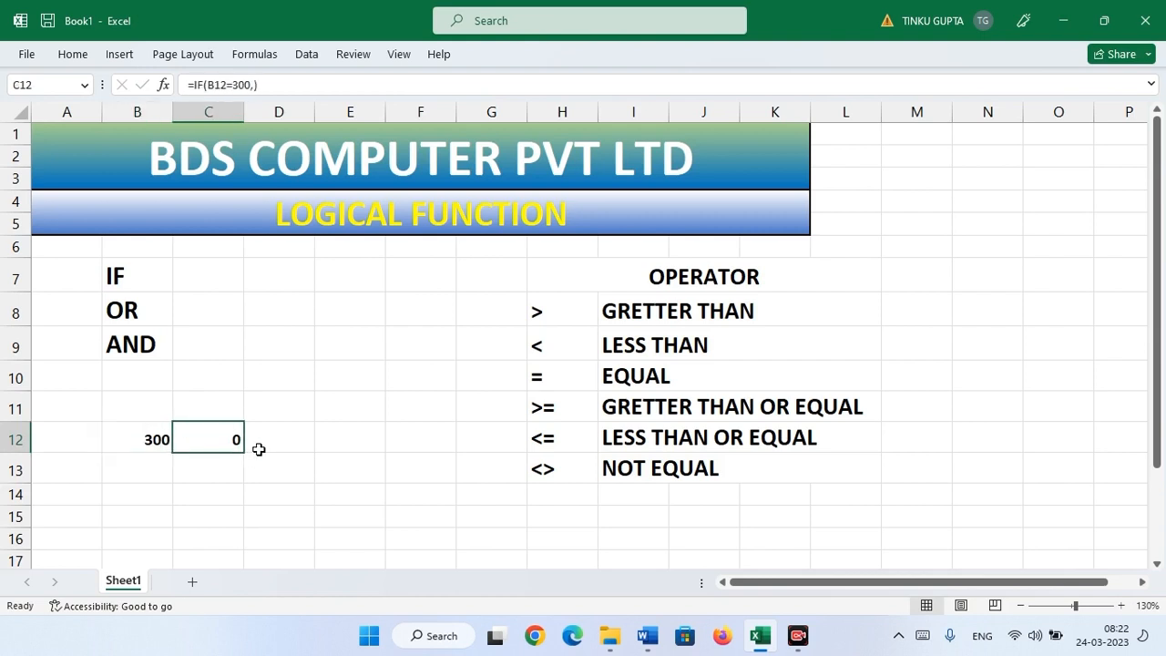
click(151, 440)
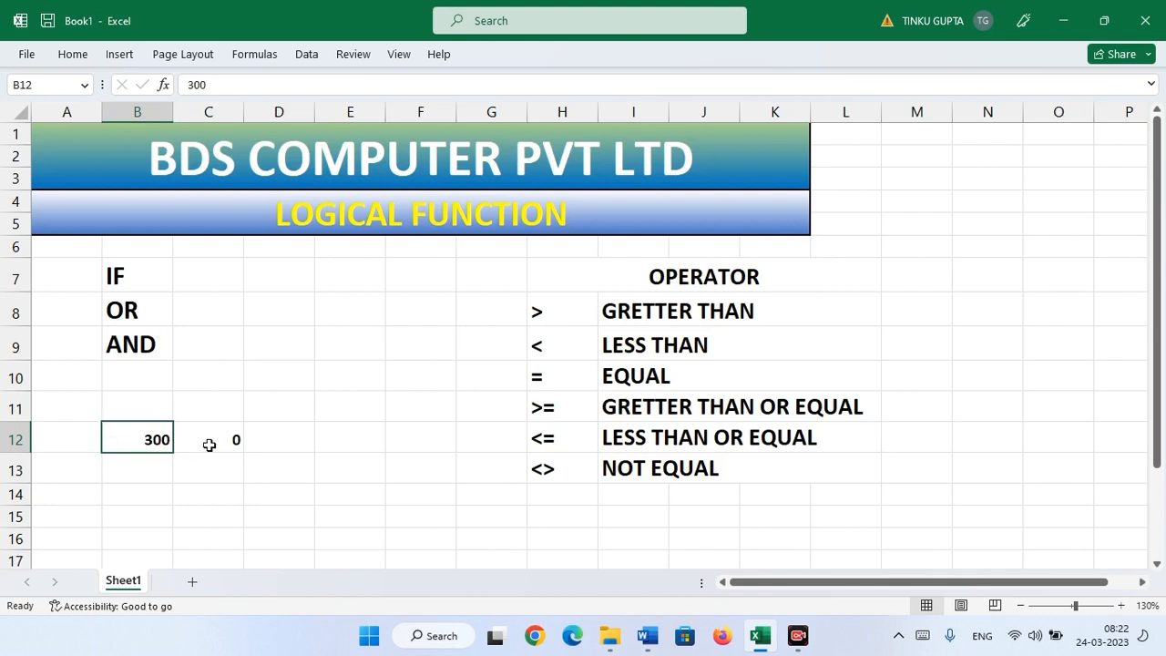
click(209, 444)
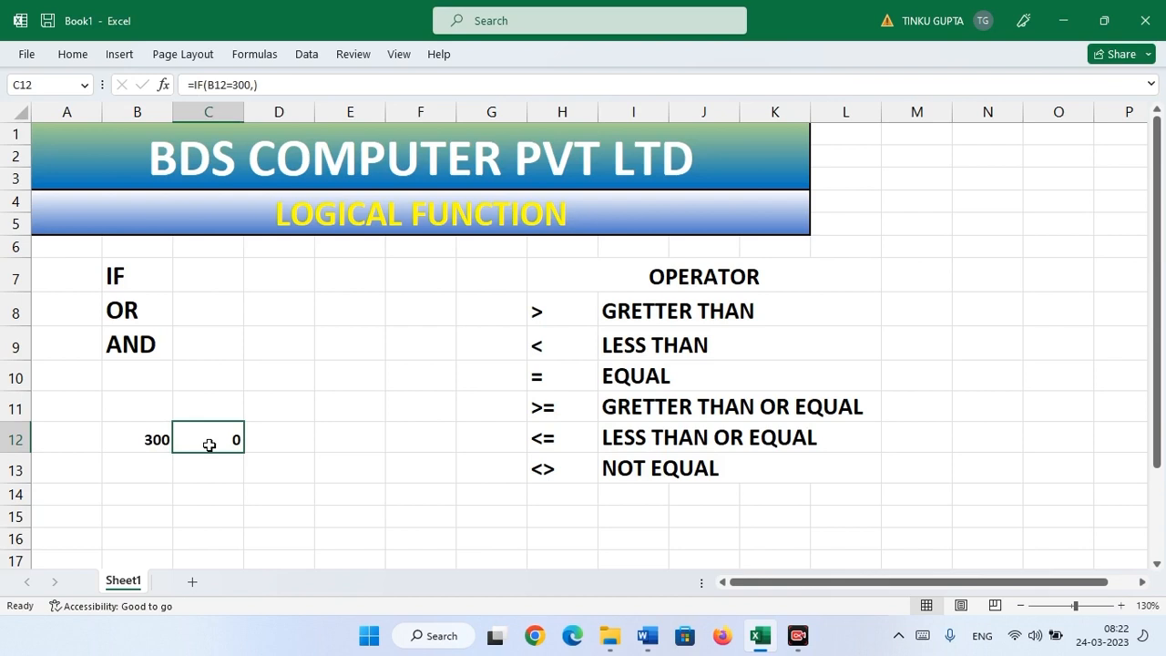
click(140, 444)
click(226, 443)
key(F2)
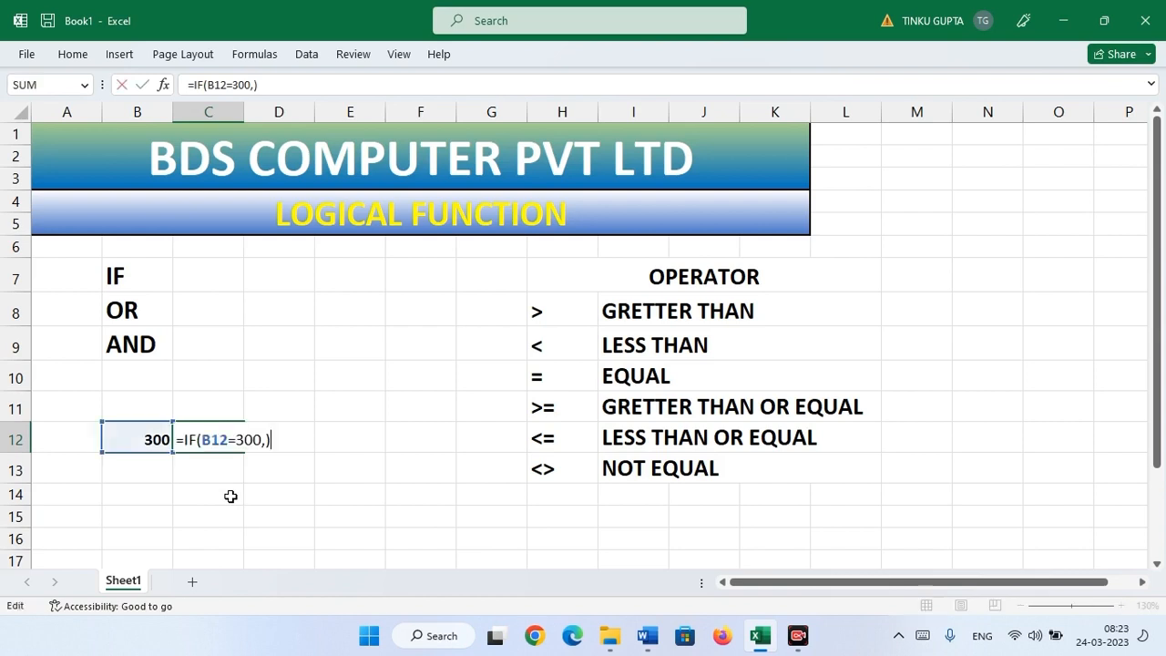
key(BackSpace)
key(BackSpace)
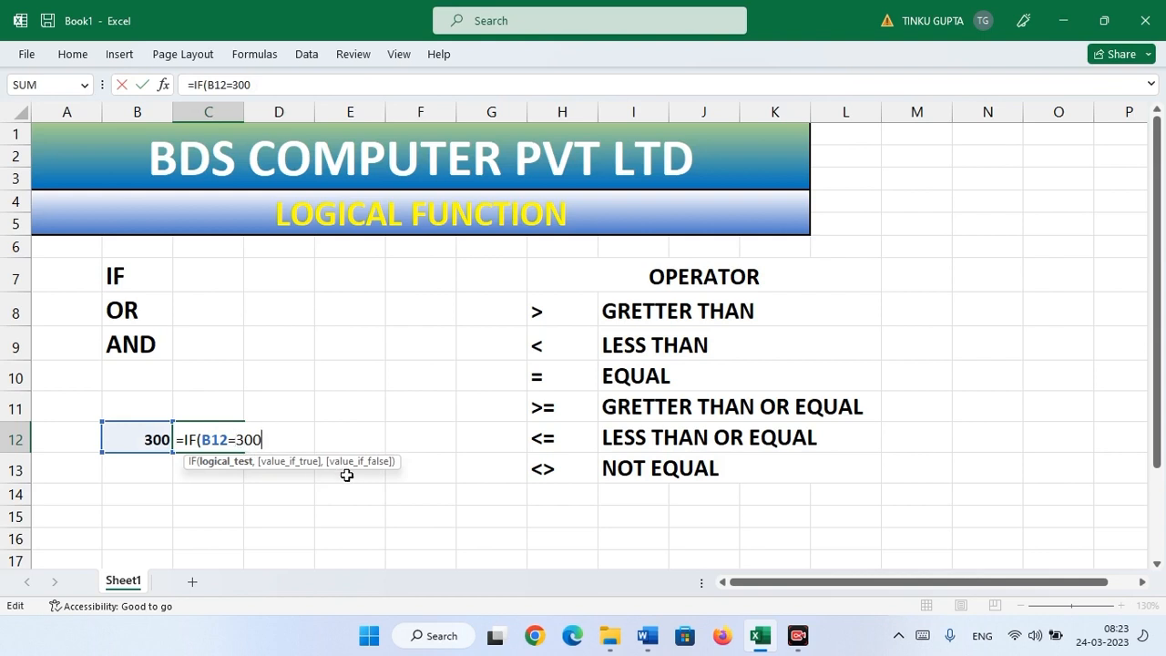
text(,)
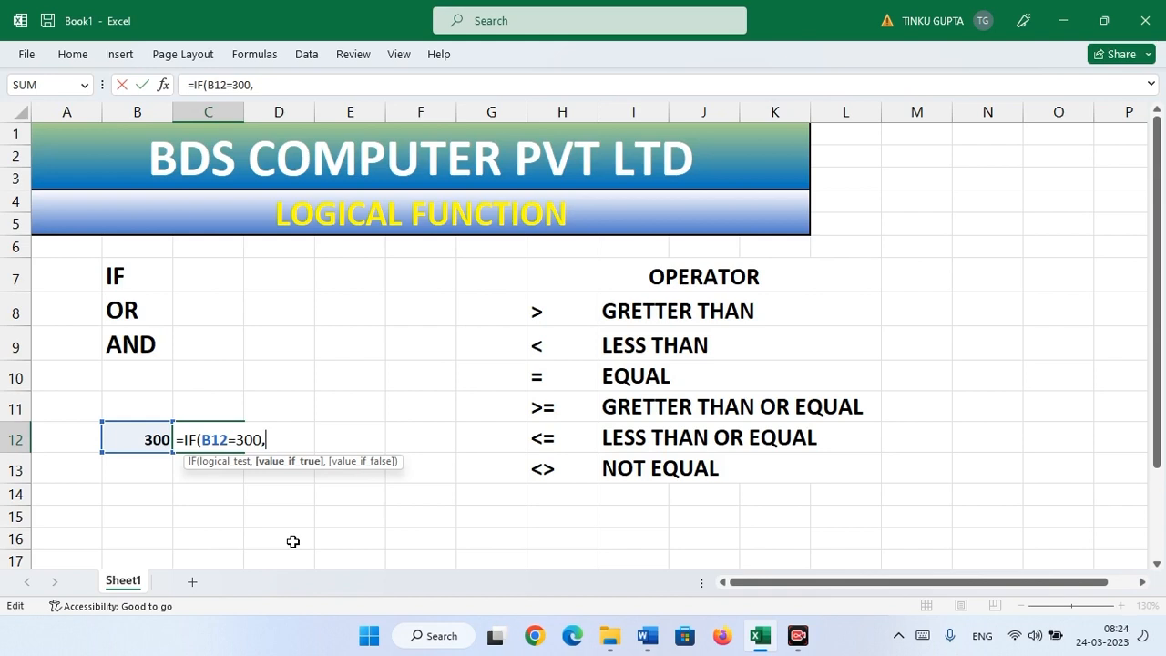
text(")
text(")
key(BackSpace)
key(ctrl+Return)
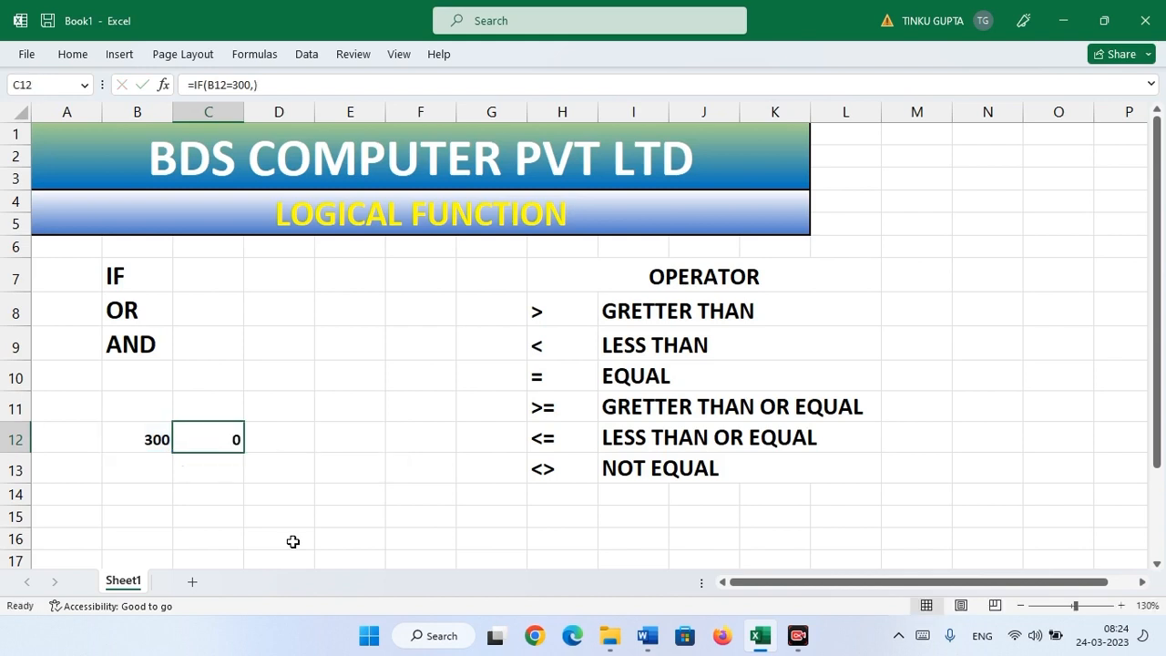
key(super+r)
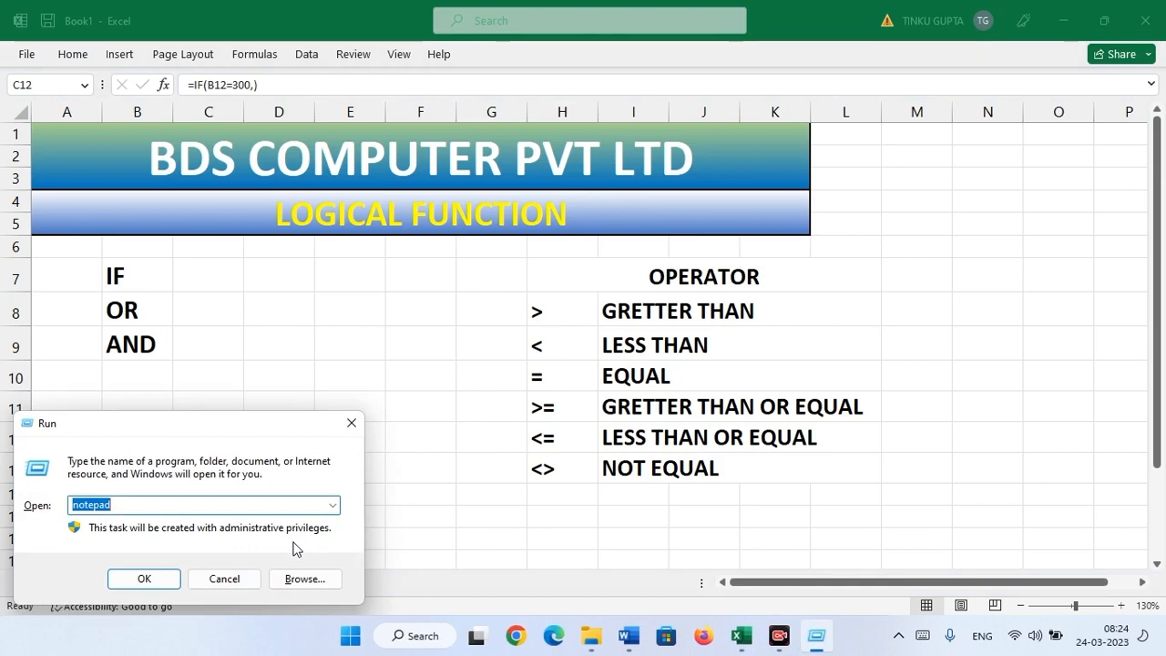
text(OSK)
key(Return)
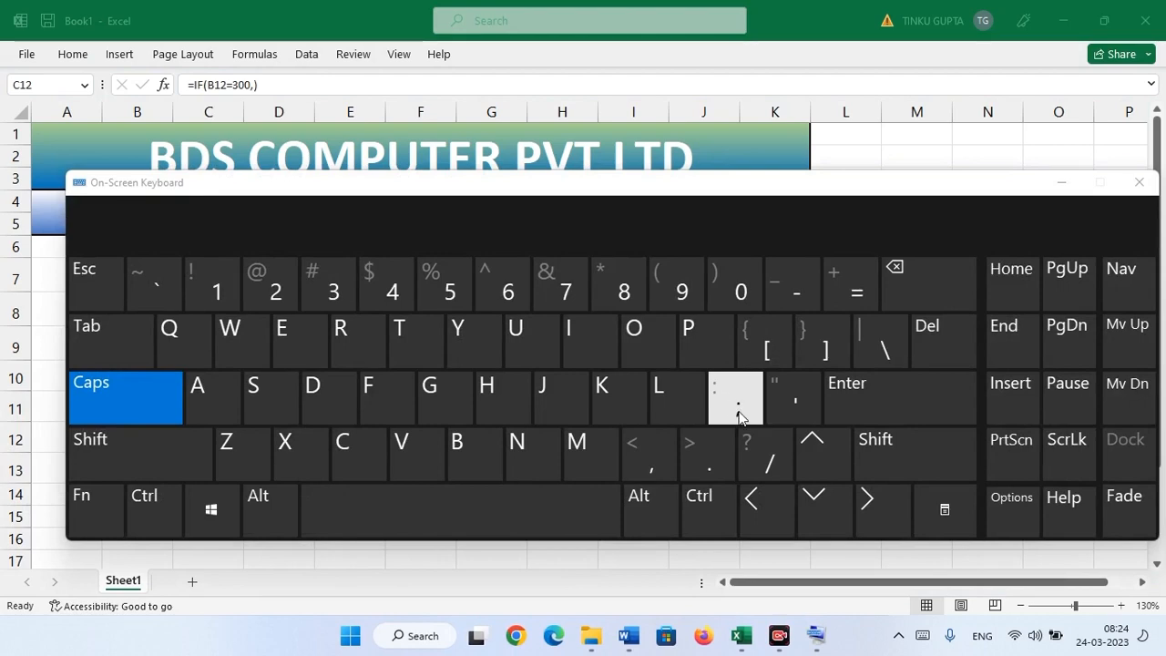
drag(601, 191, 477, 182)
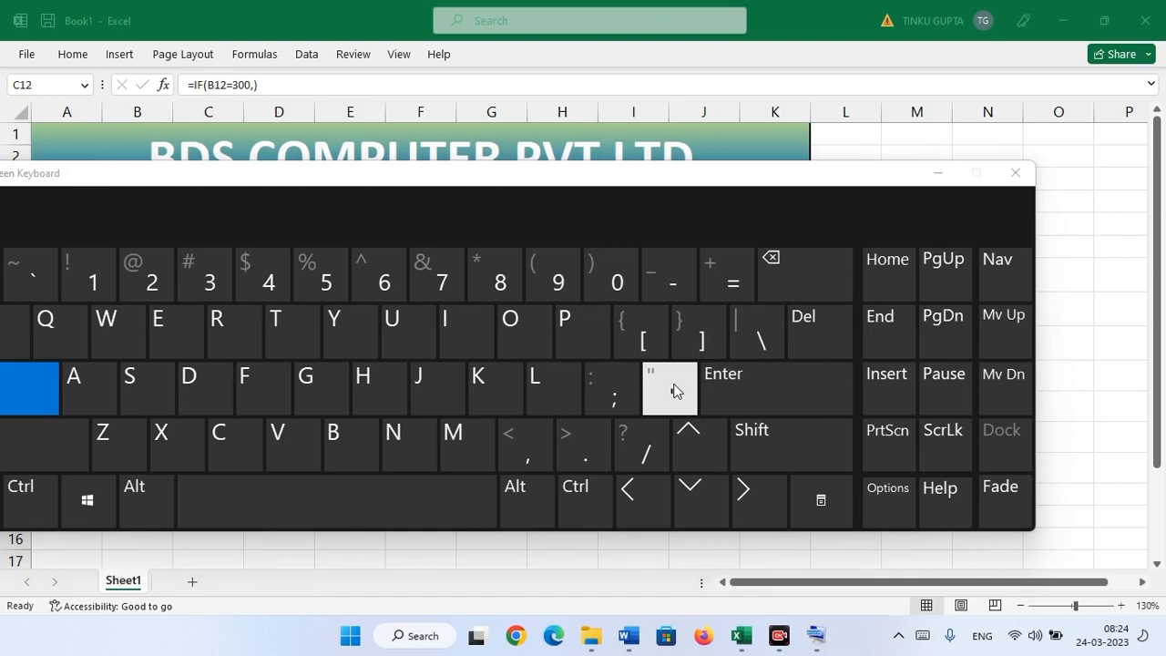
click(798, 462)
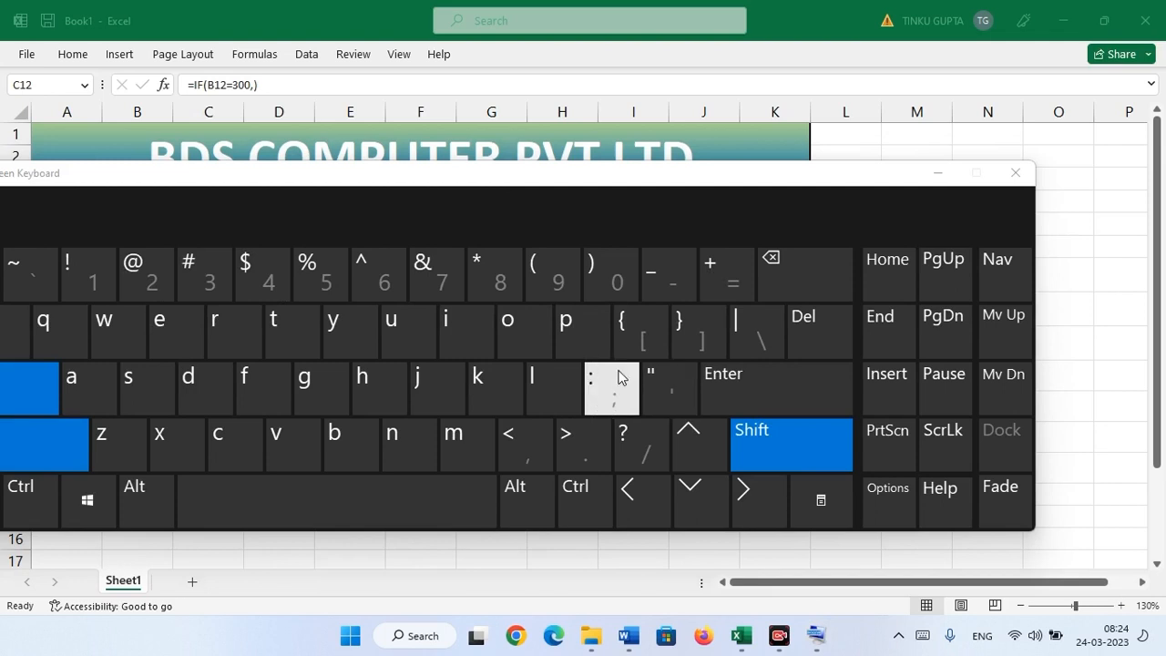
click(1015, 172)
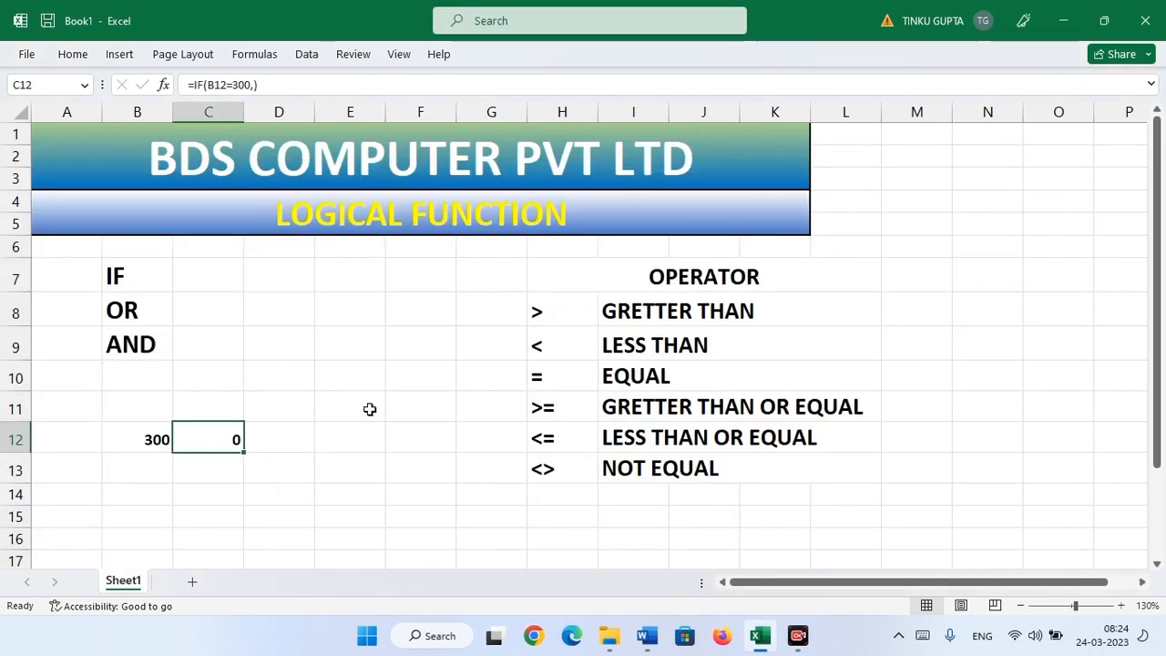
- Finish C12's formula as =IF(B12=300,"PASS","FAIL")
key(F2)
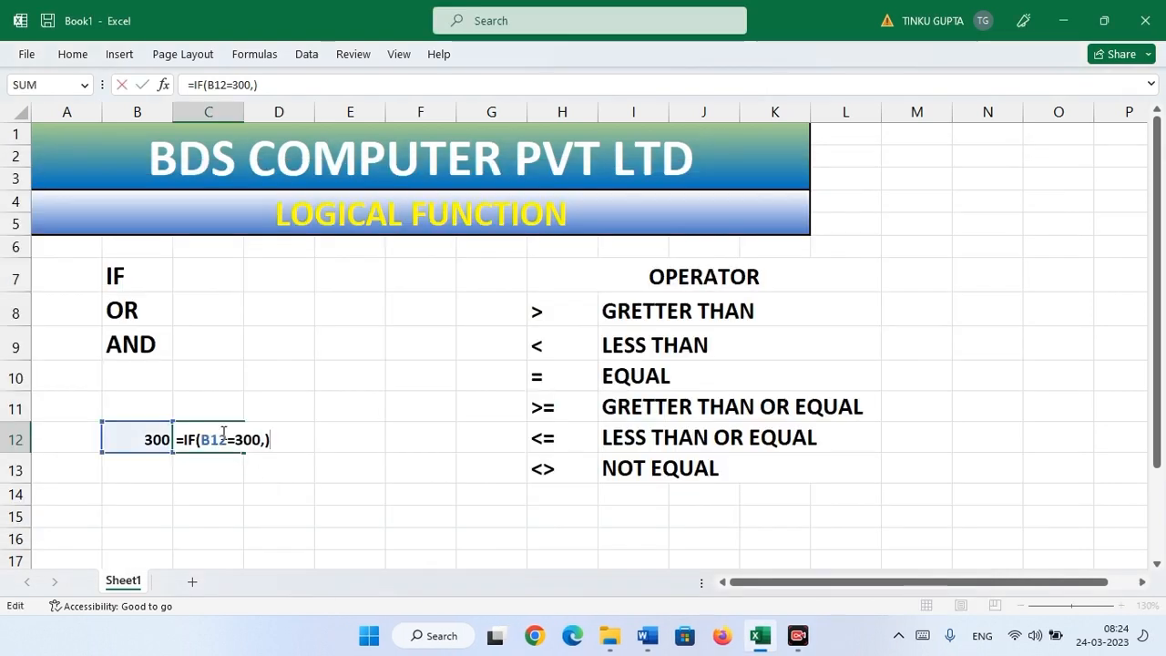
key(BackSpace)
key(BackSpace)
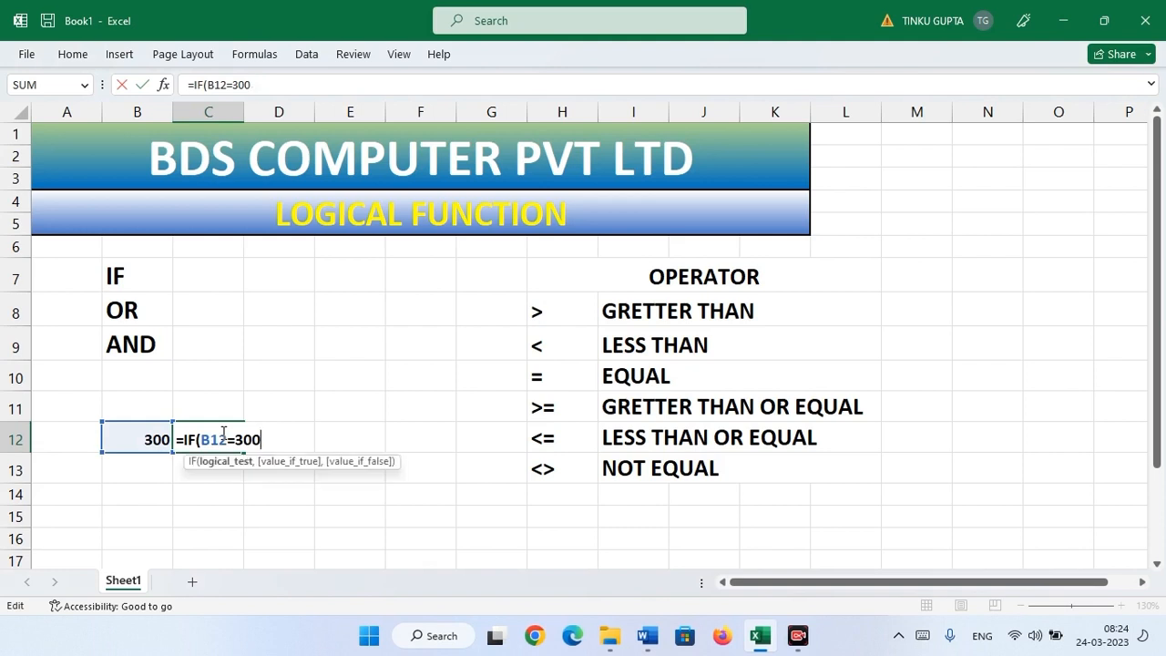
text(,)
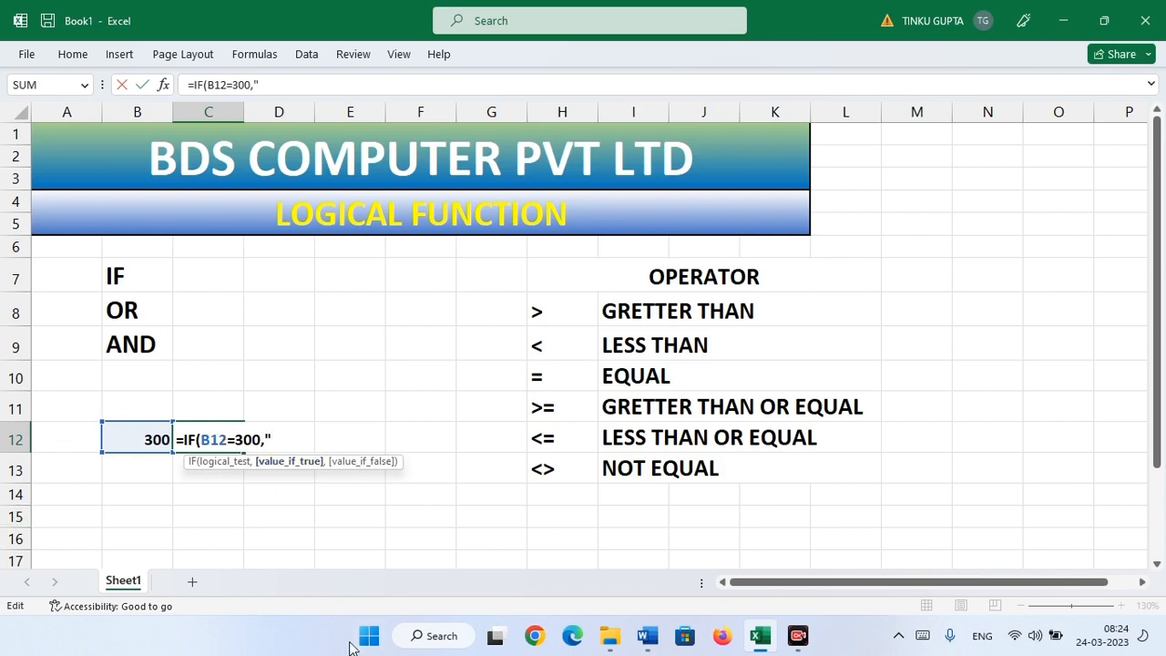
text(PASS")
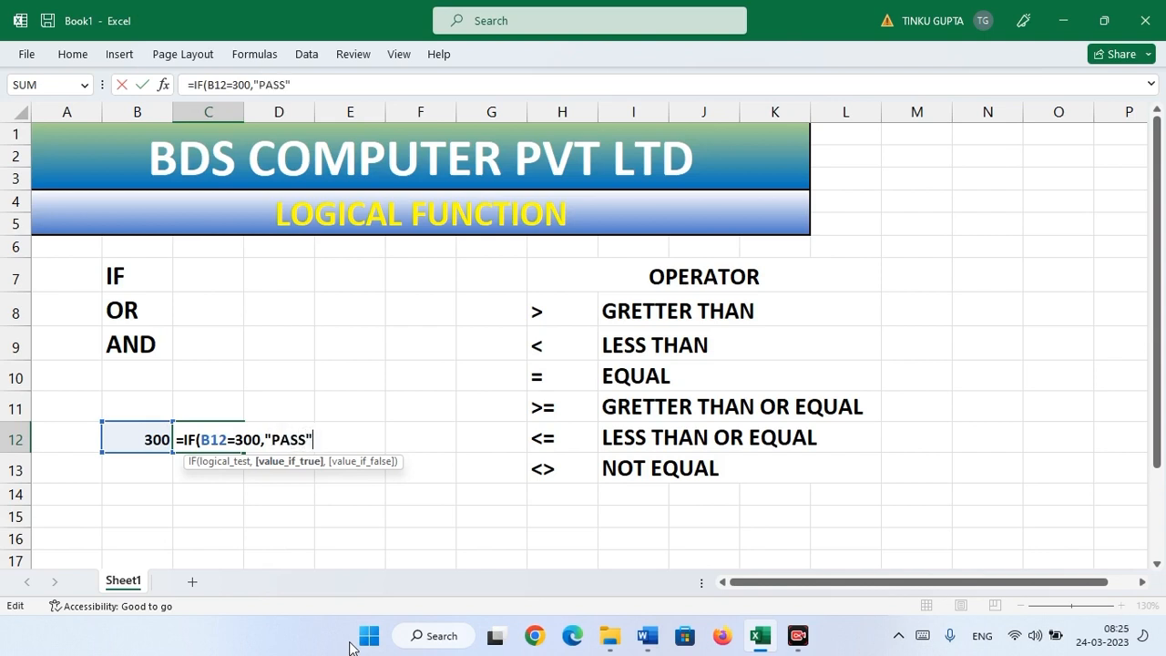
text(,)
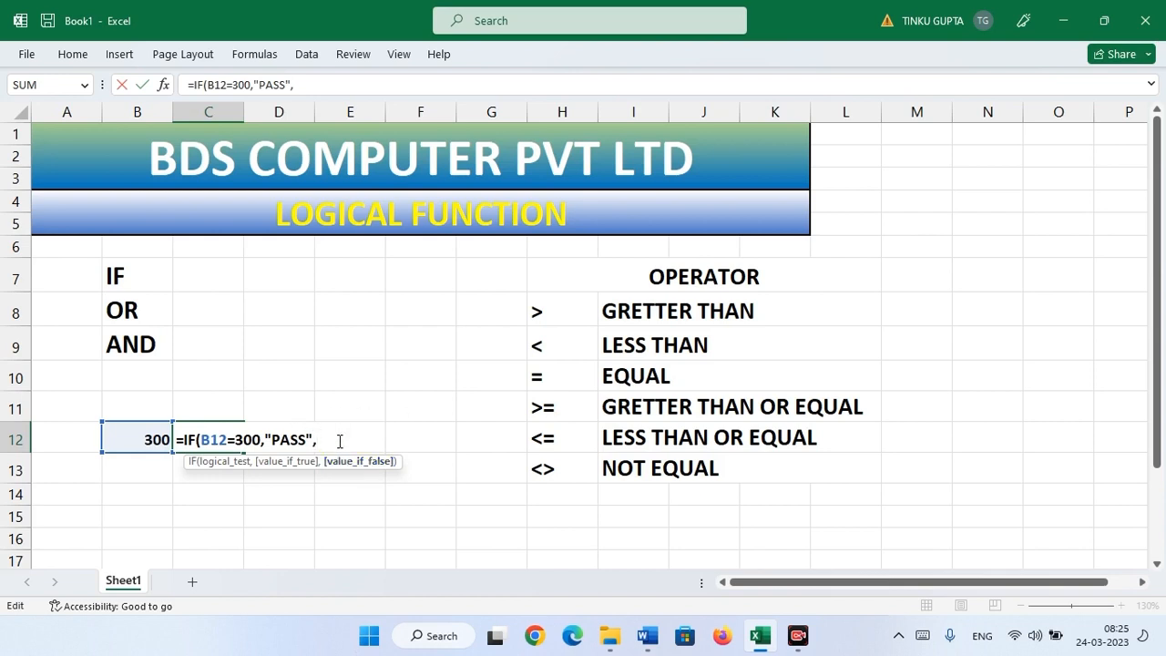
text("FAIL"))
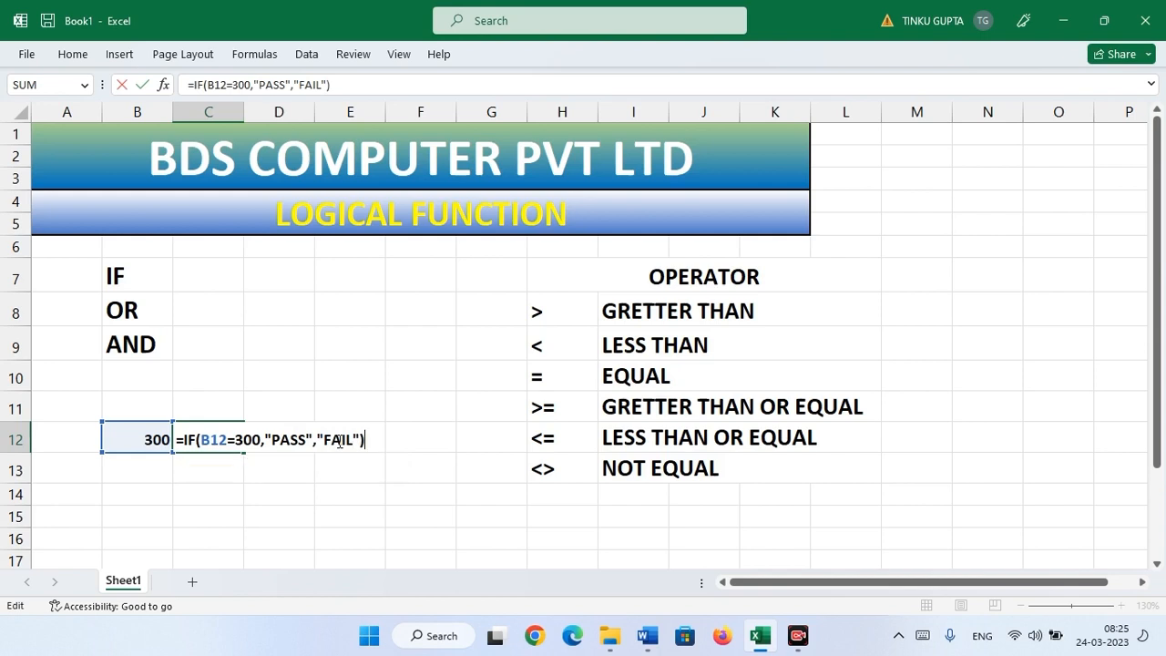
key(Return)
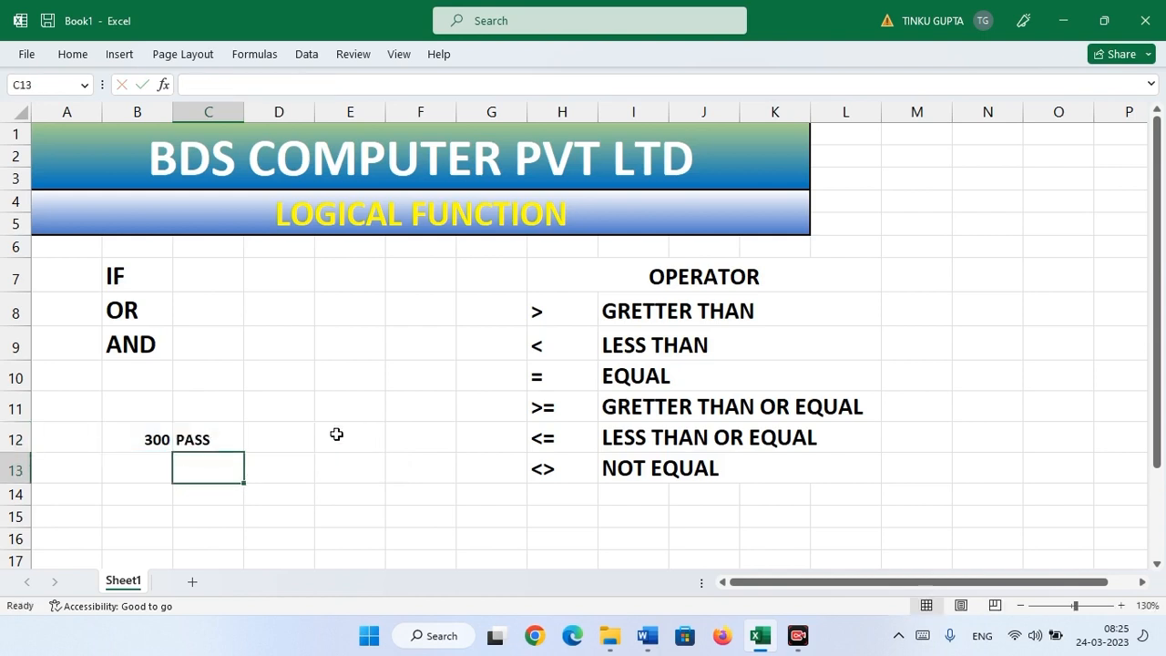
click(144, 440)
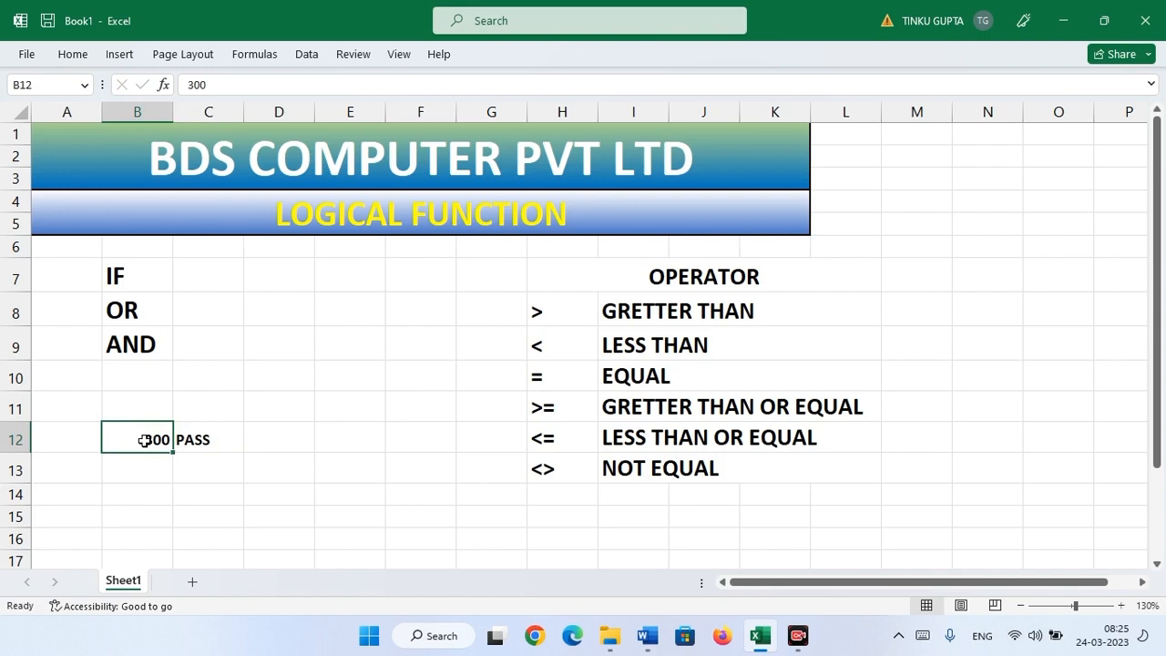
- Change B12 to 210 and re-confirm C12's IF formula, which now shows FAIL
text(210)
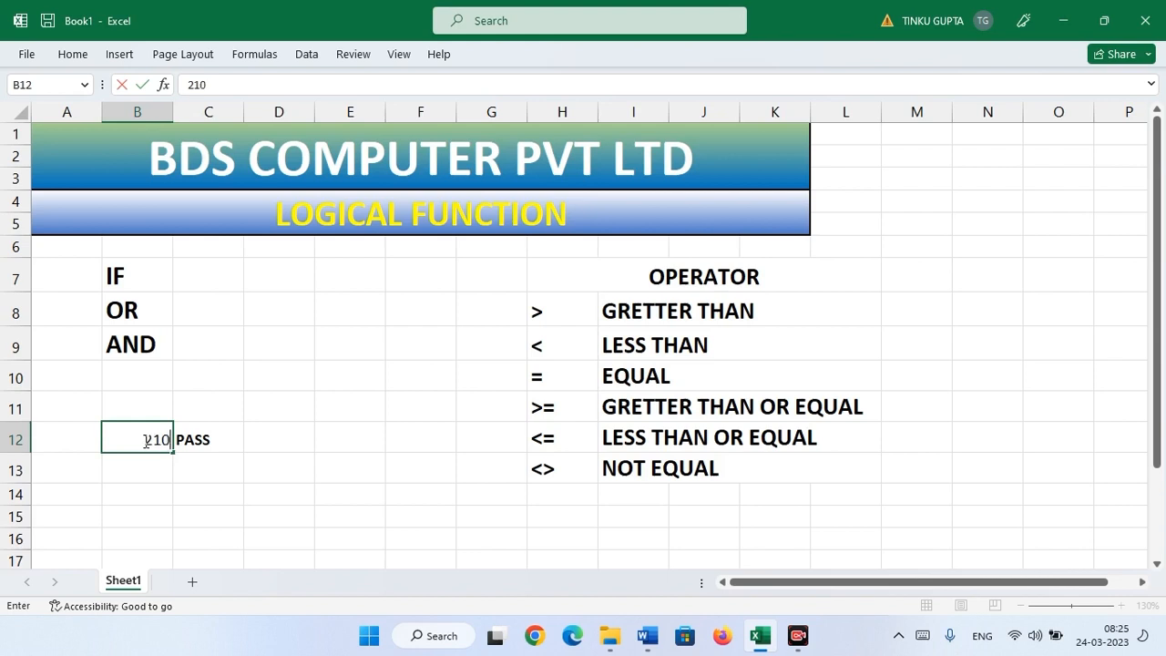
key(Return)
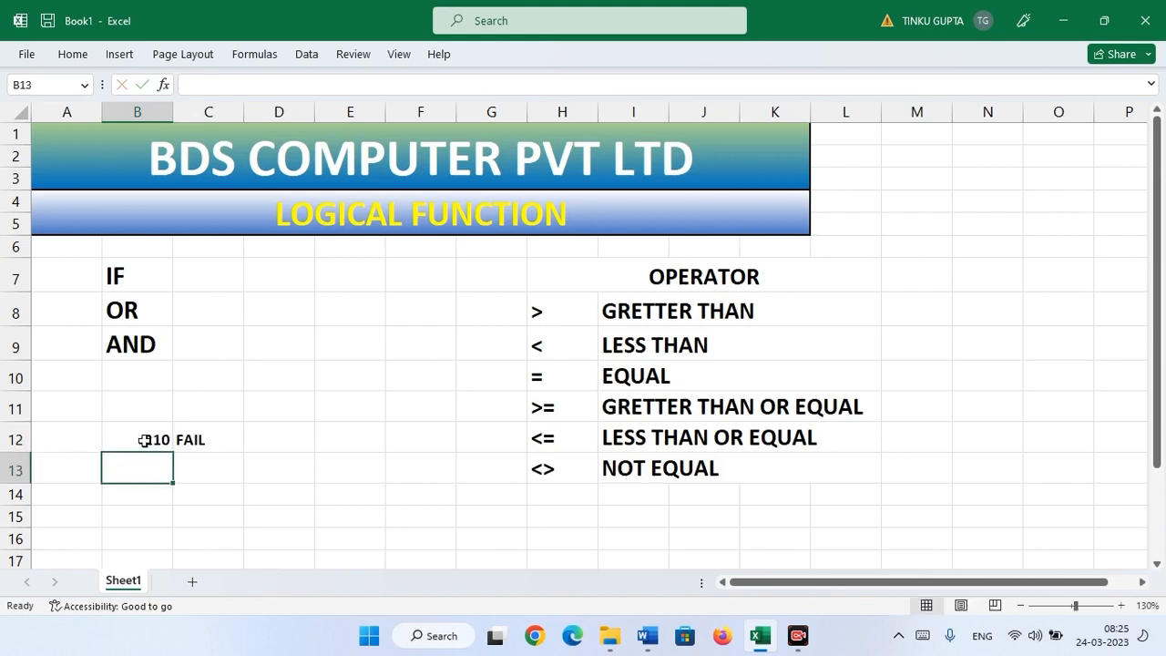
click(151, 440)
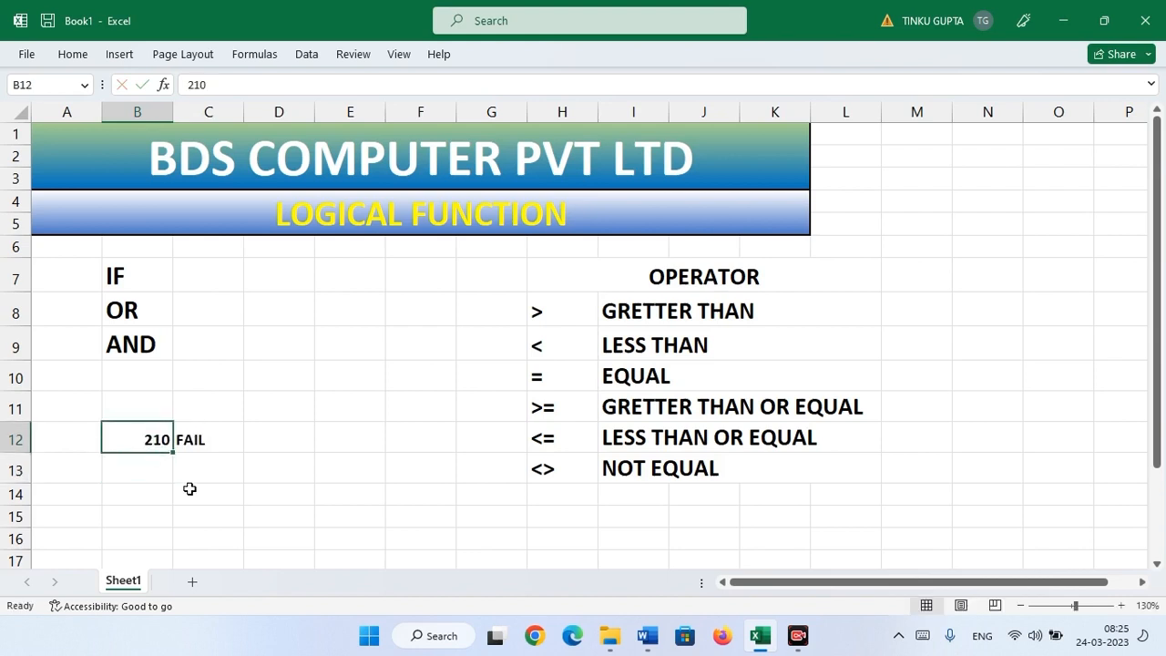
click(199, 439)
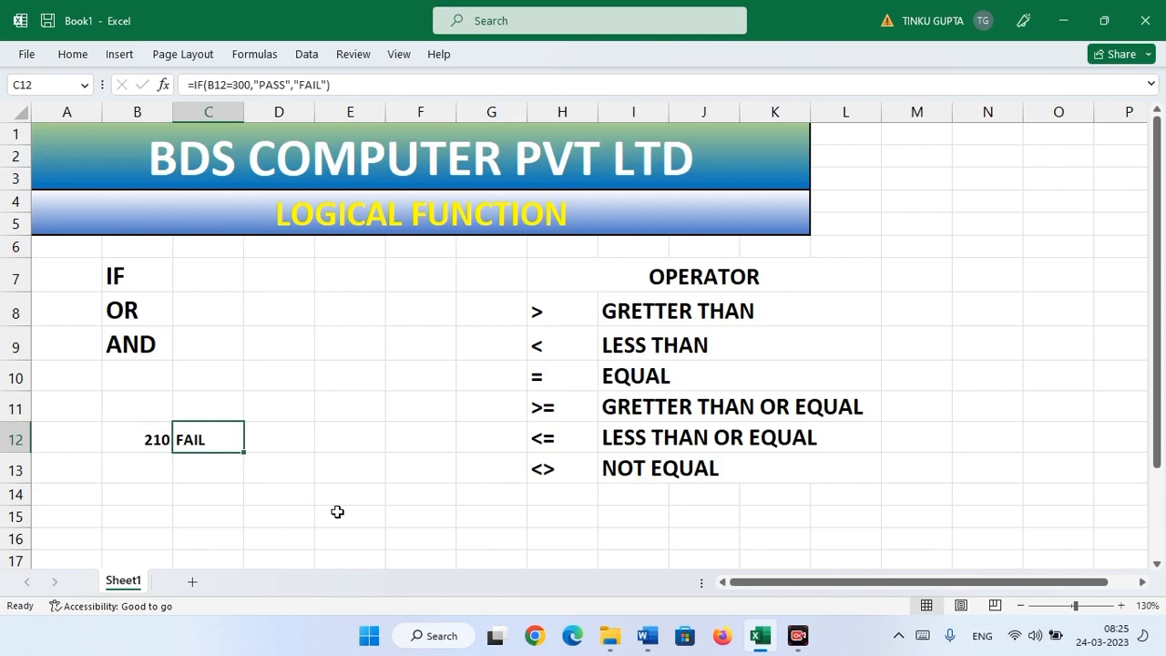
double_click(209, 438)
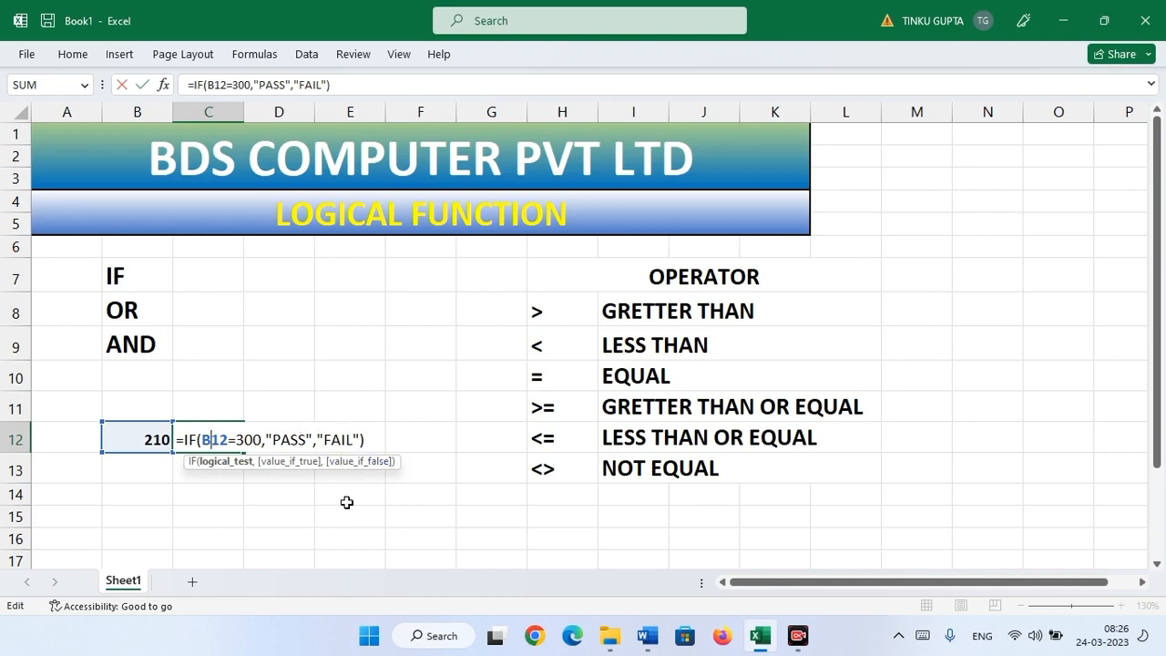
key(Return)
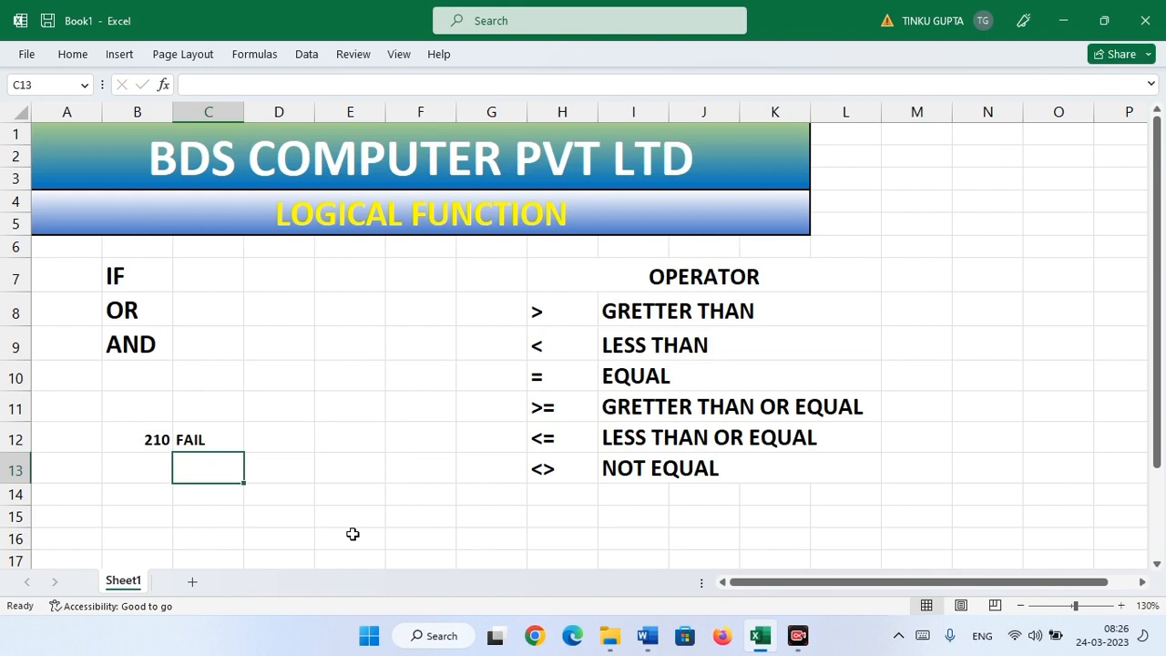
click(198, 439)
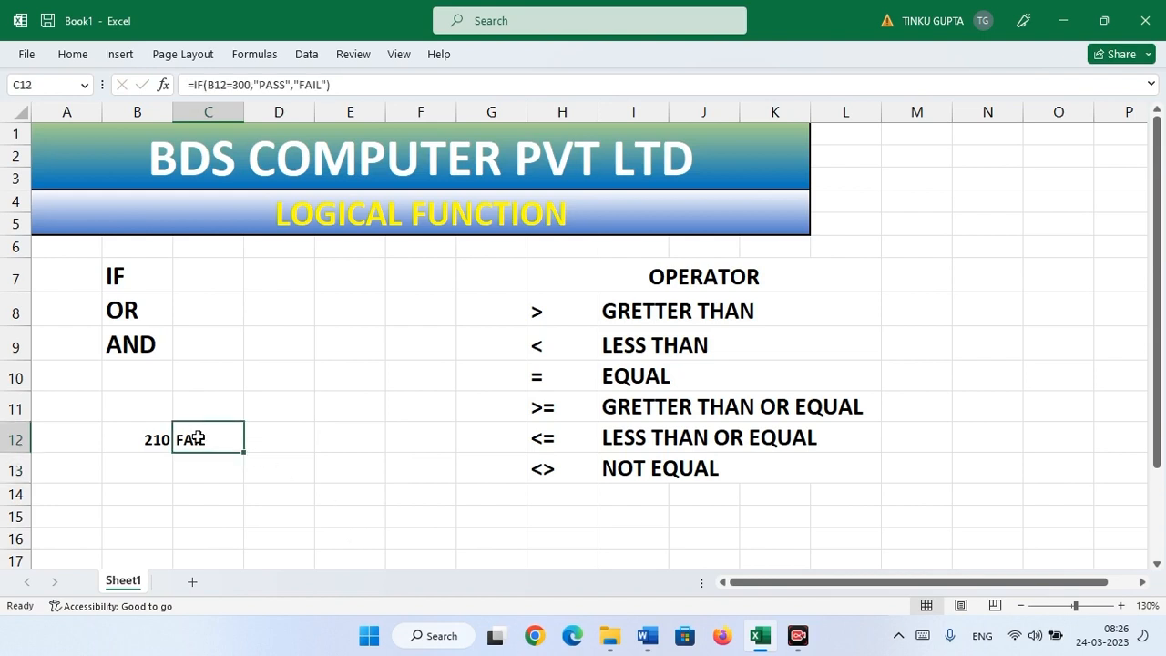
double_click(197, 438)
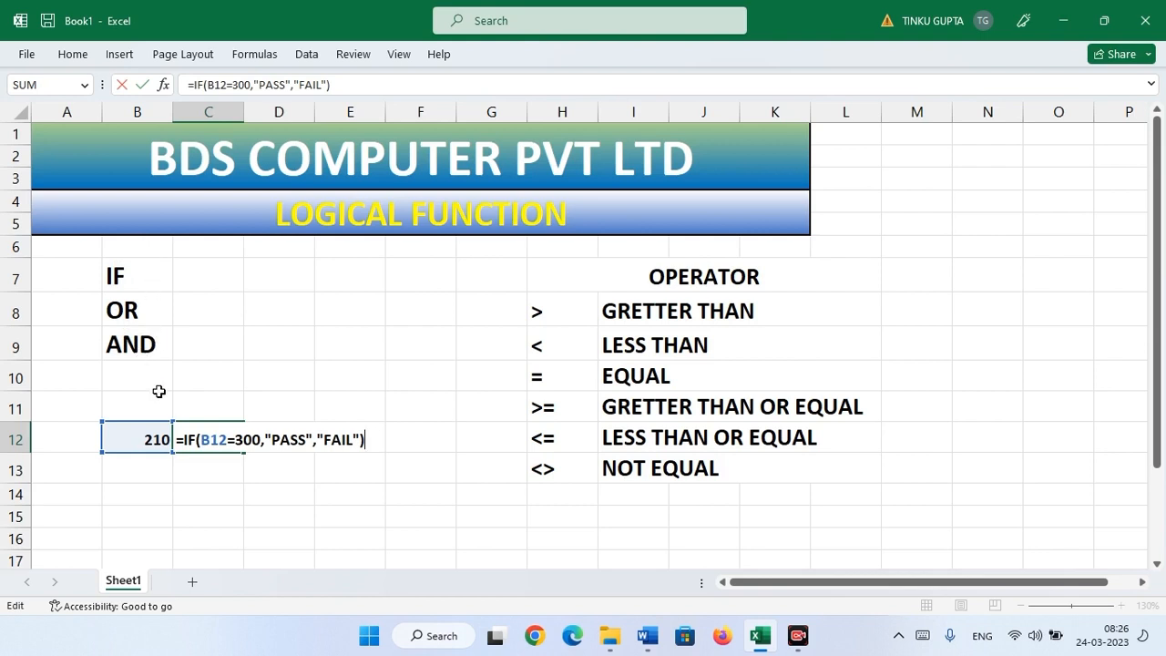
key(ctrl+Return)
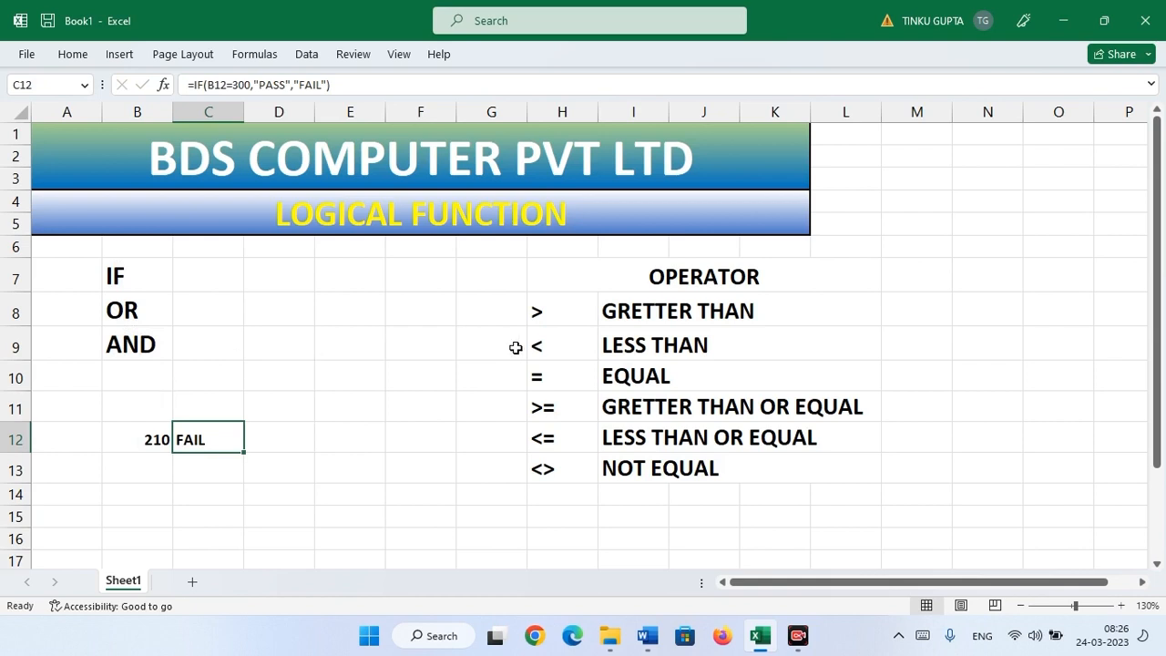
click(549, 313)
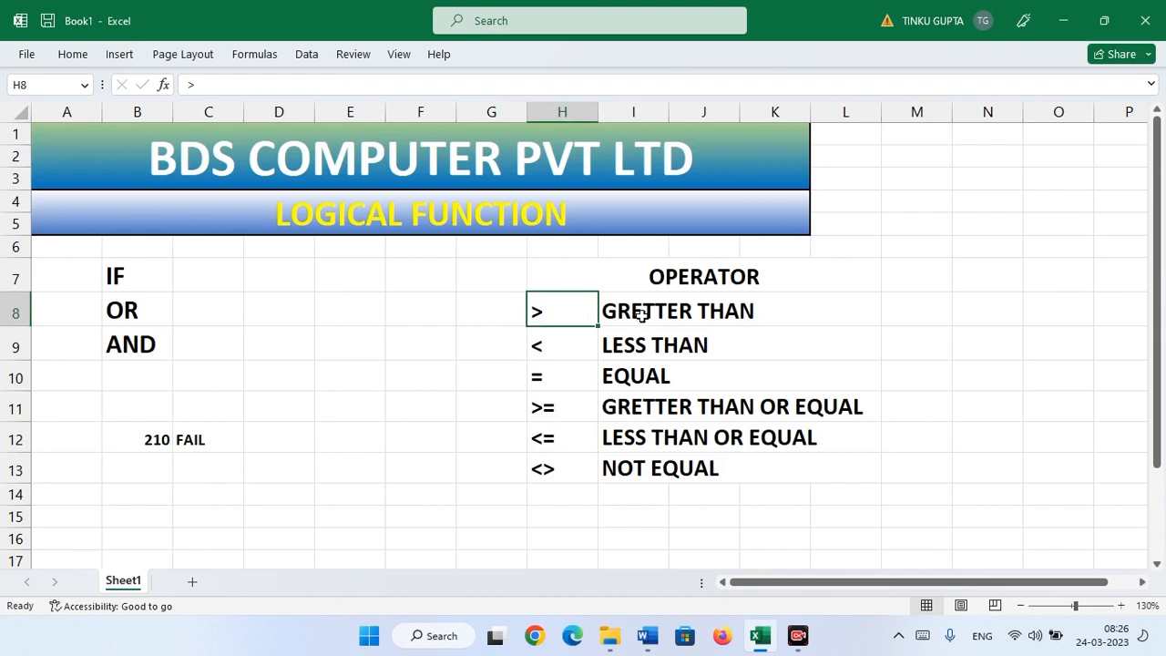
click(574, 342)
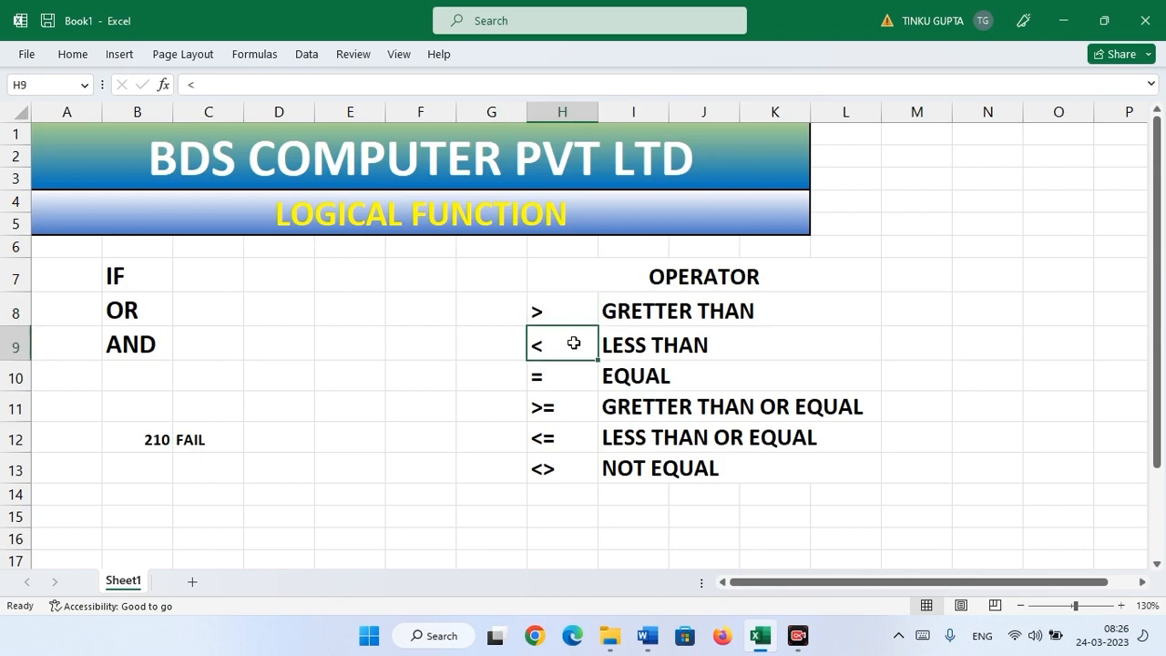
click(559, 383)
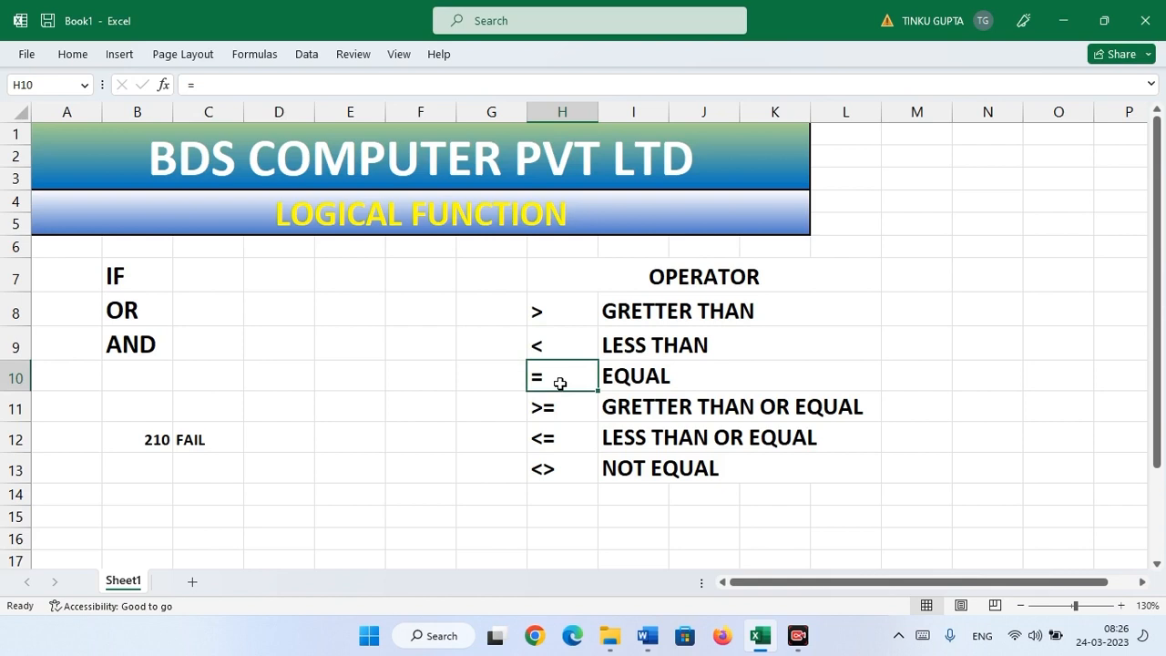
click(556, 409)
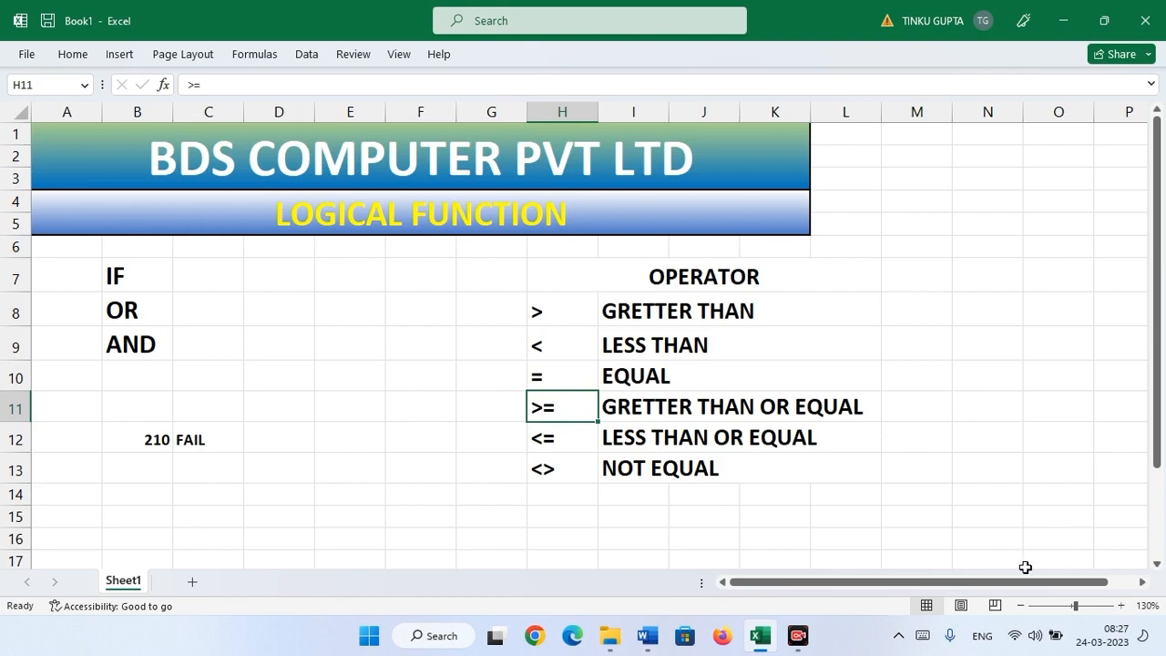
drag(880, 583, 902, 583)
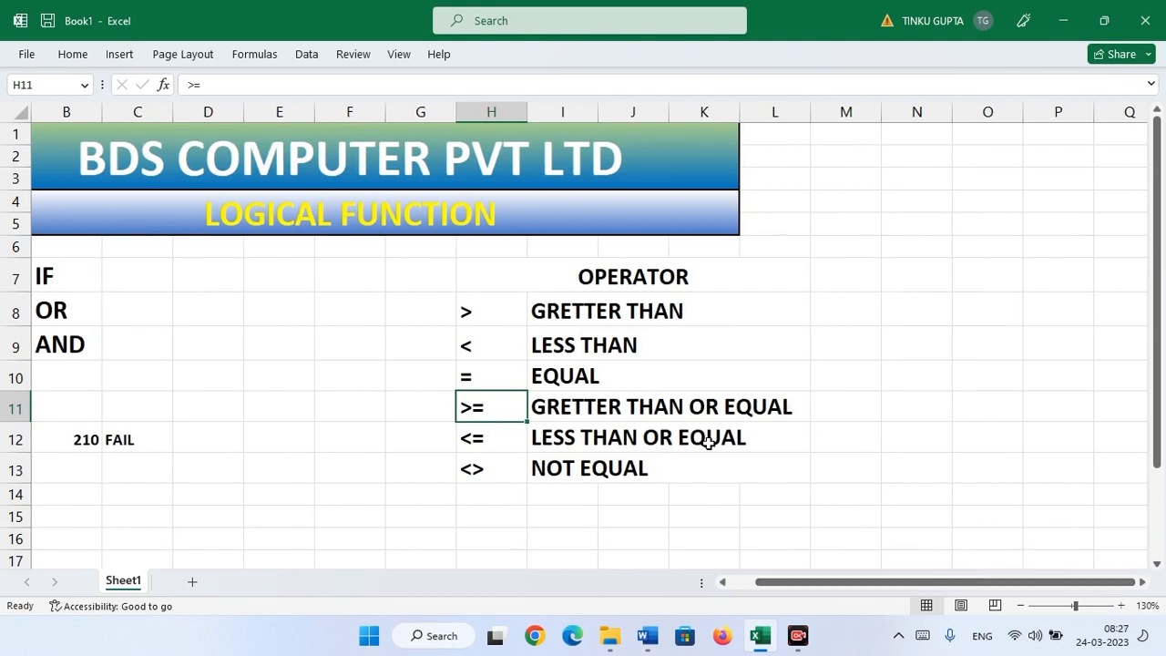
click(558, 410)
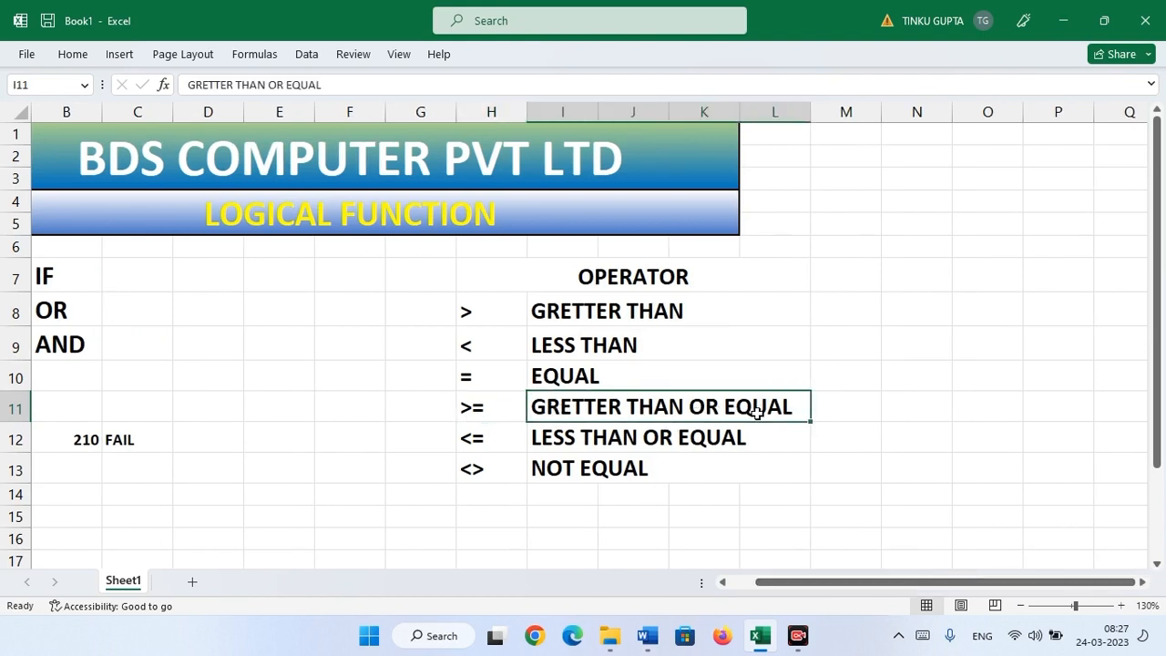
click(470, 410)
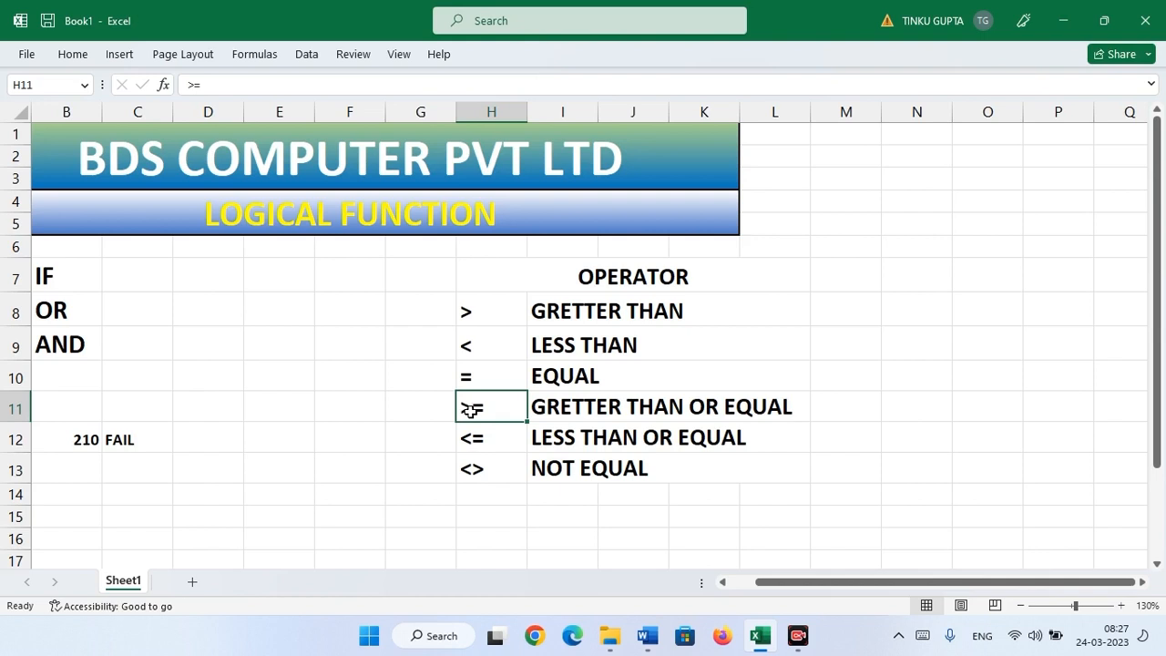
click(468, 440)
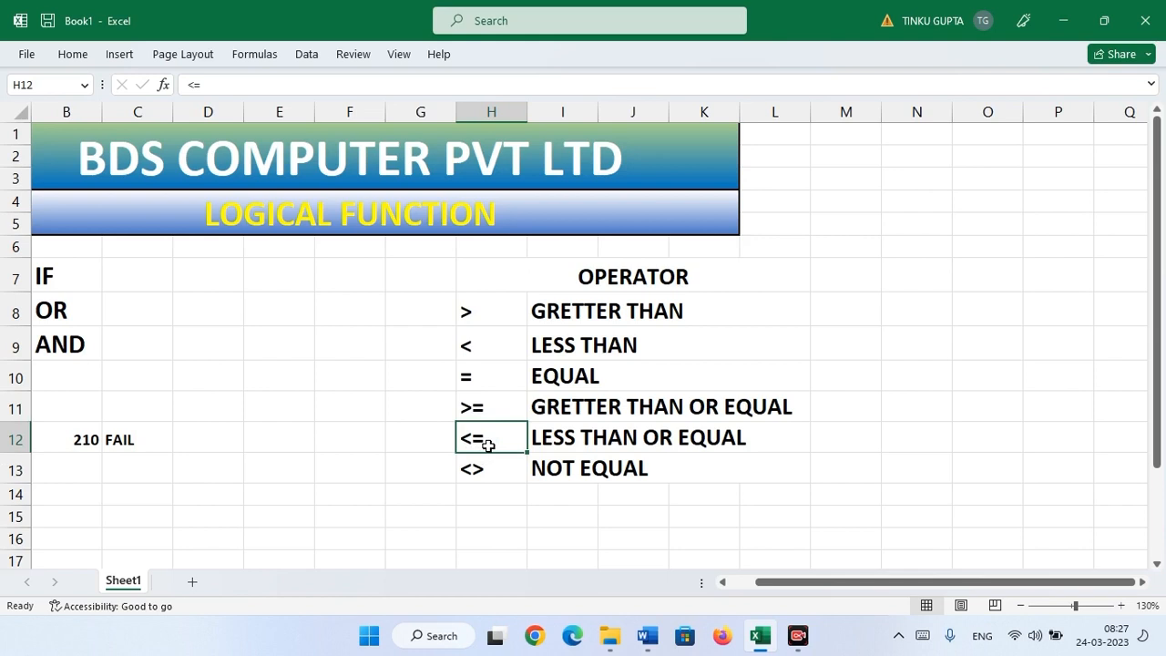
click(479, 473)
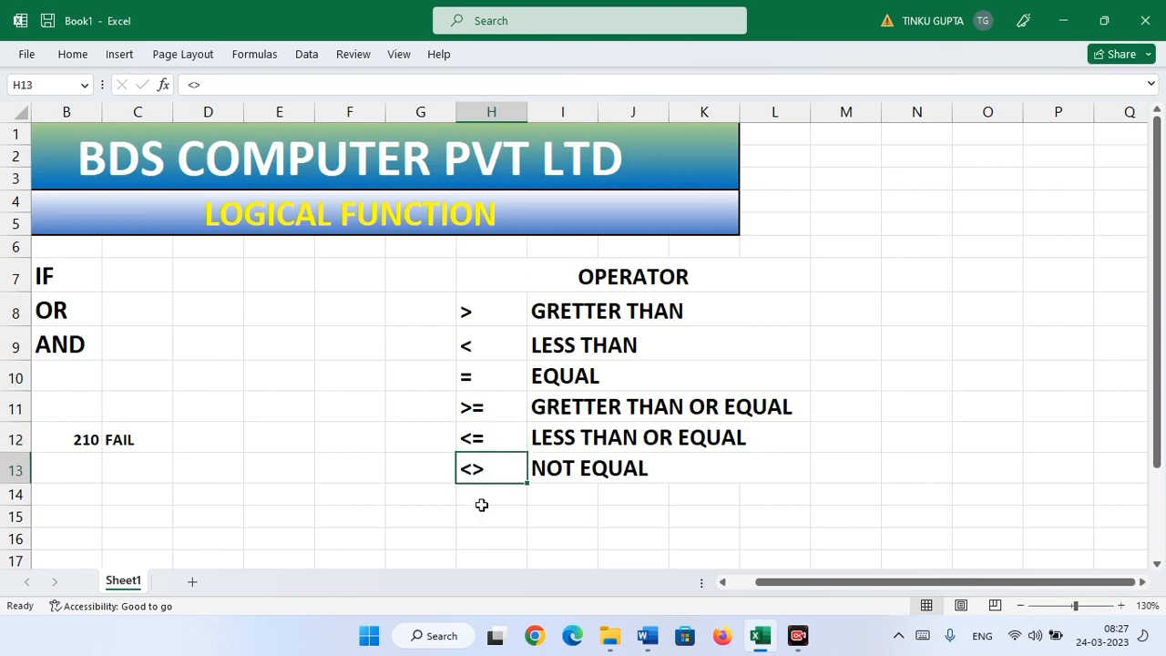
click(487, 493)
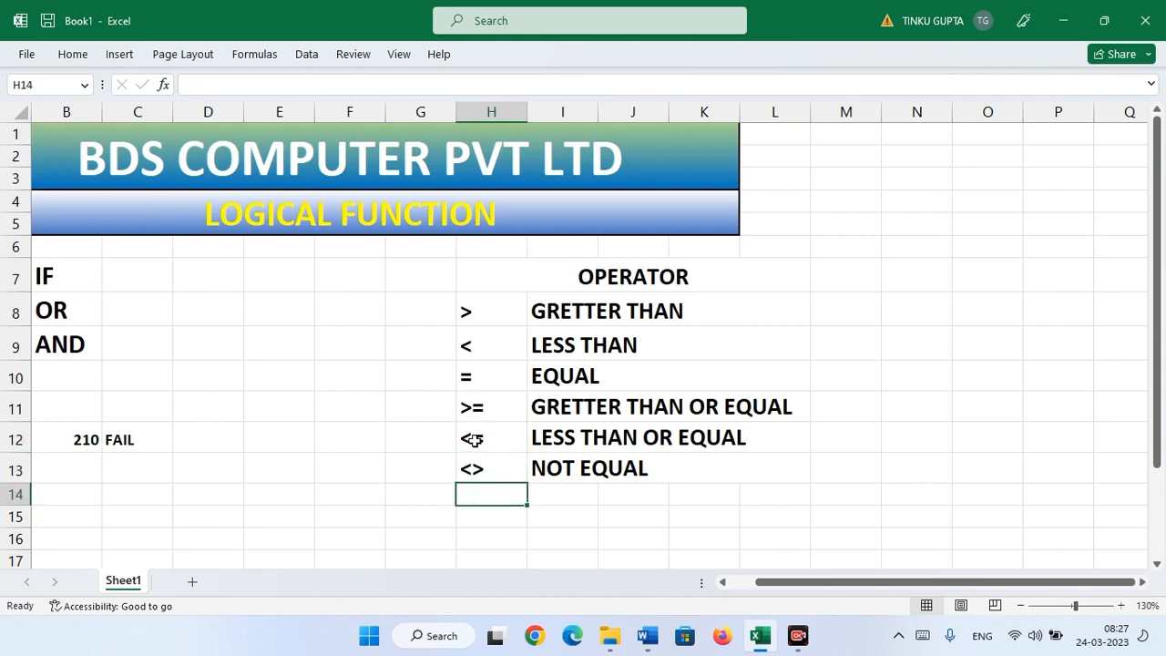
click(487, 471)
click(491, 503)
text(<)
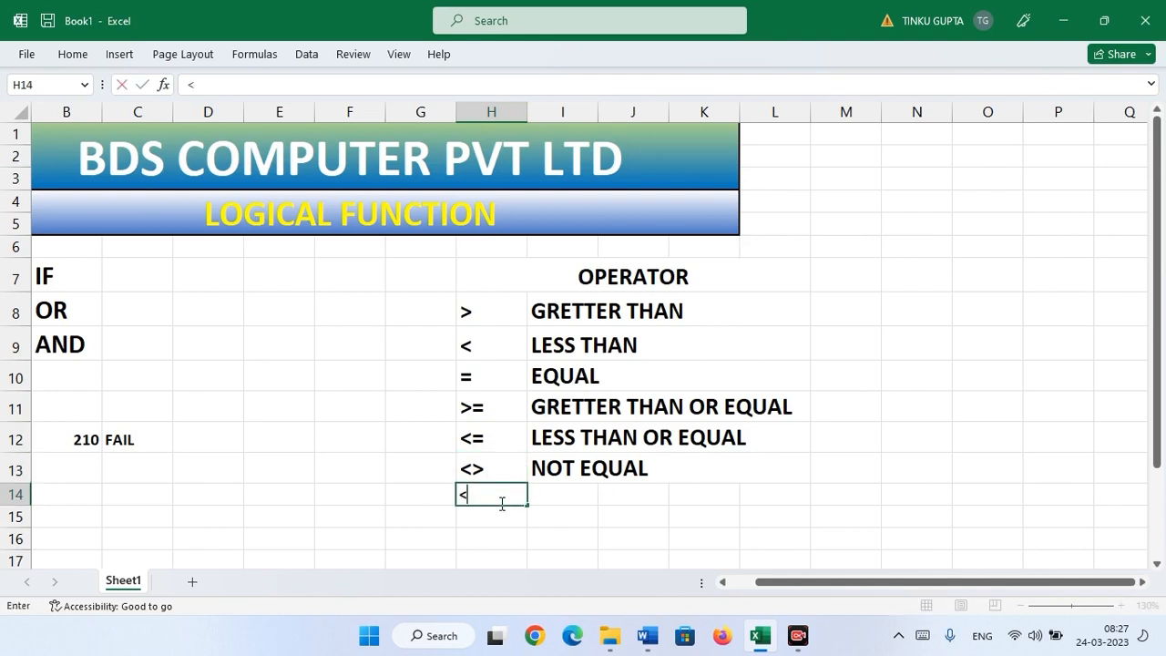
text(>)
key(Return)
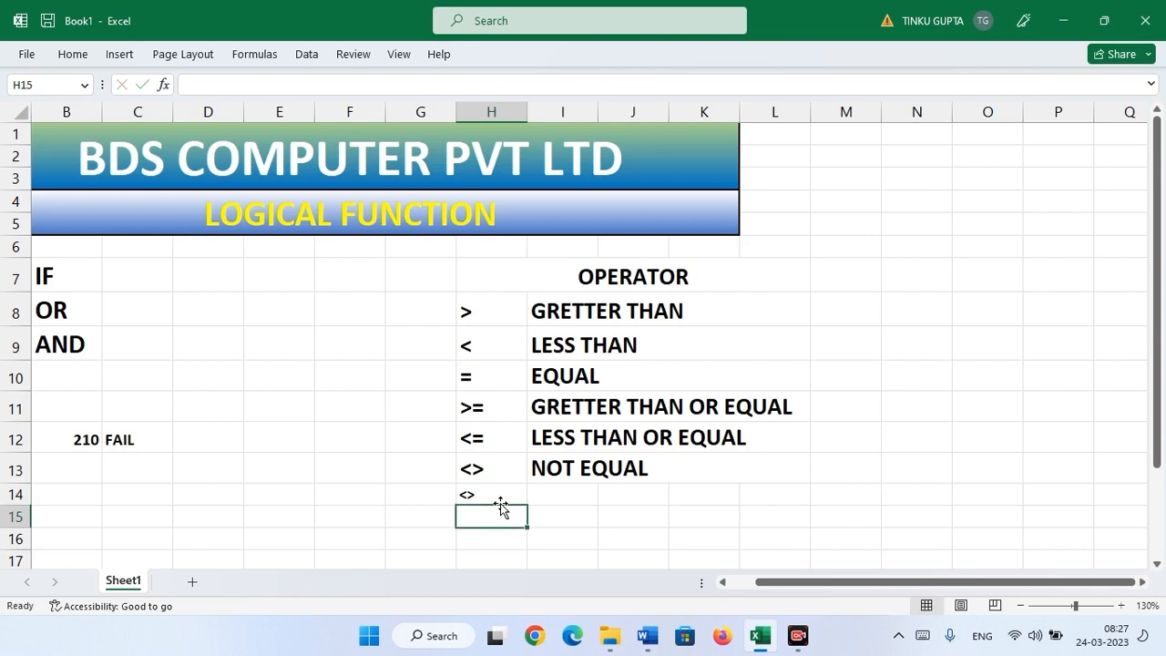
key(Up)
key(Delete)
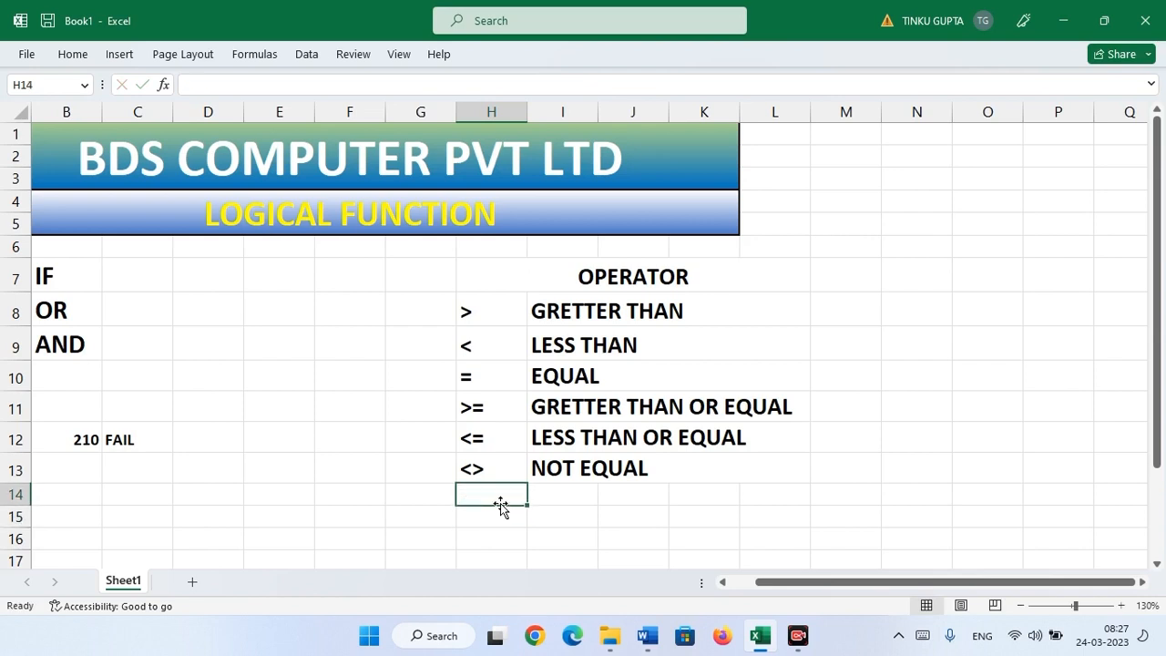
click(553, 470)
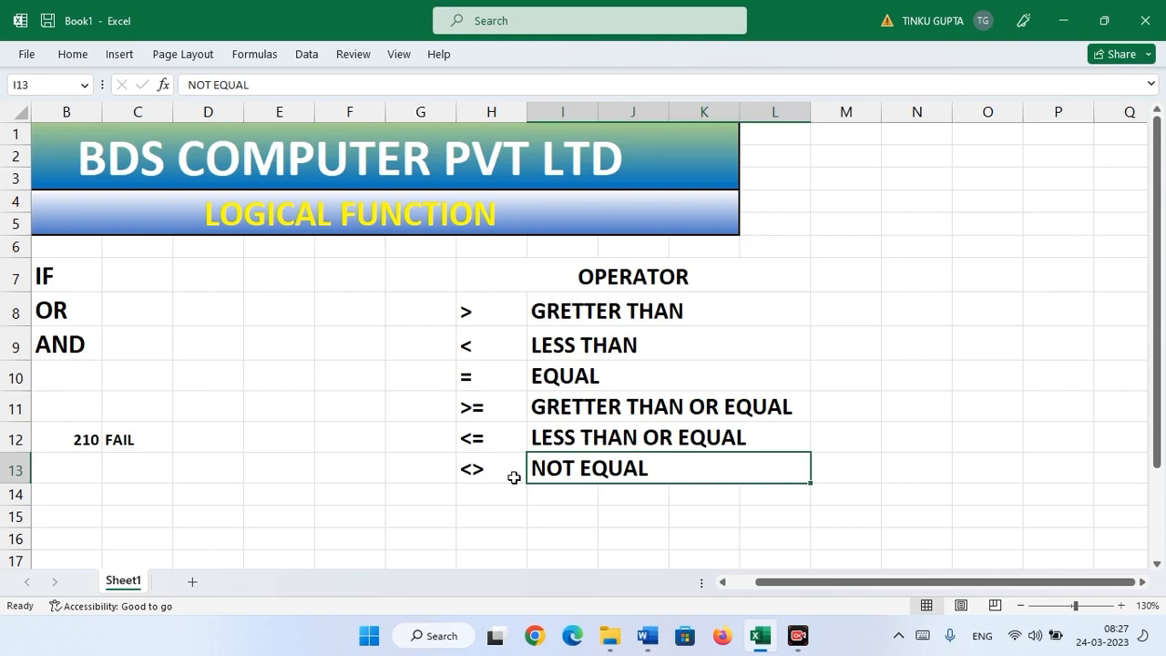
click(474, 468)
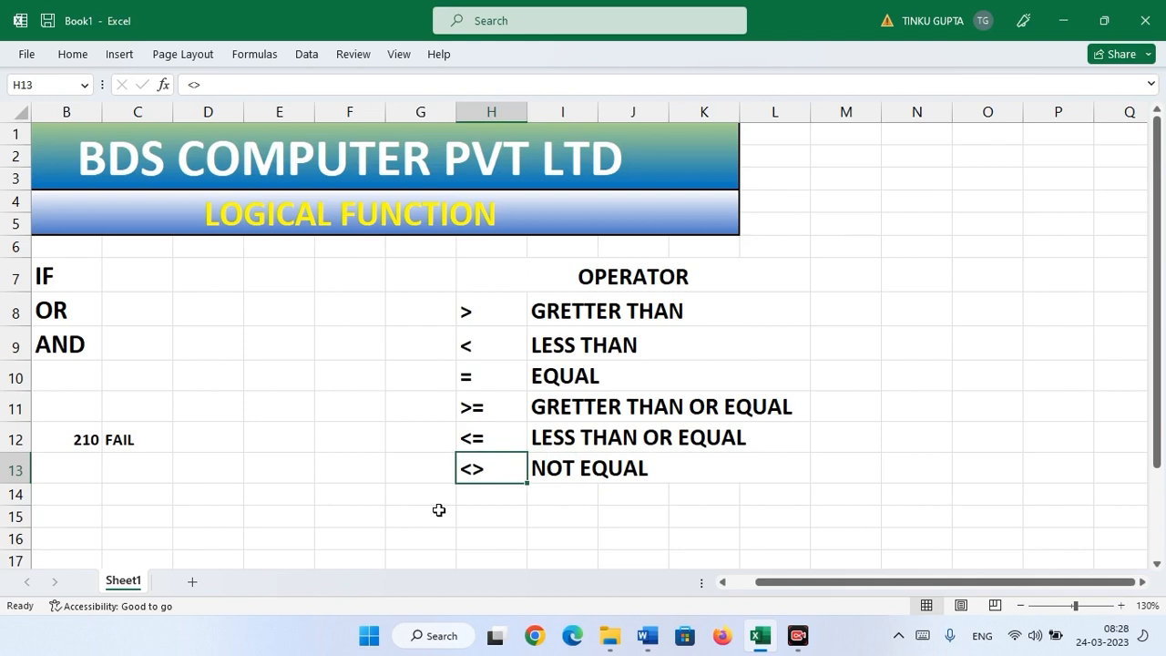
- Change C12's comparison from = to > so it tests B12>300
click(723, 583)
click(723, 583)
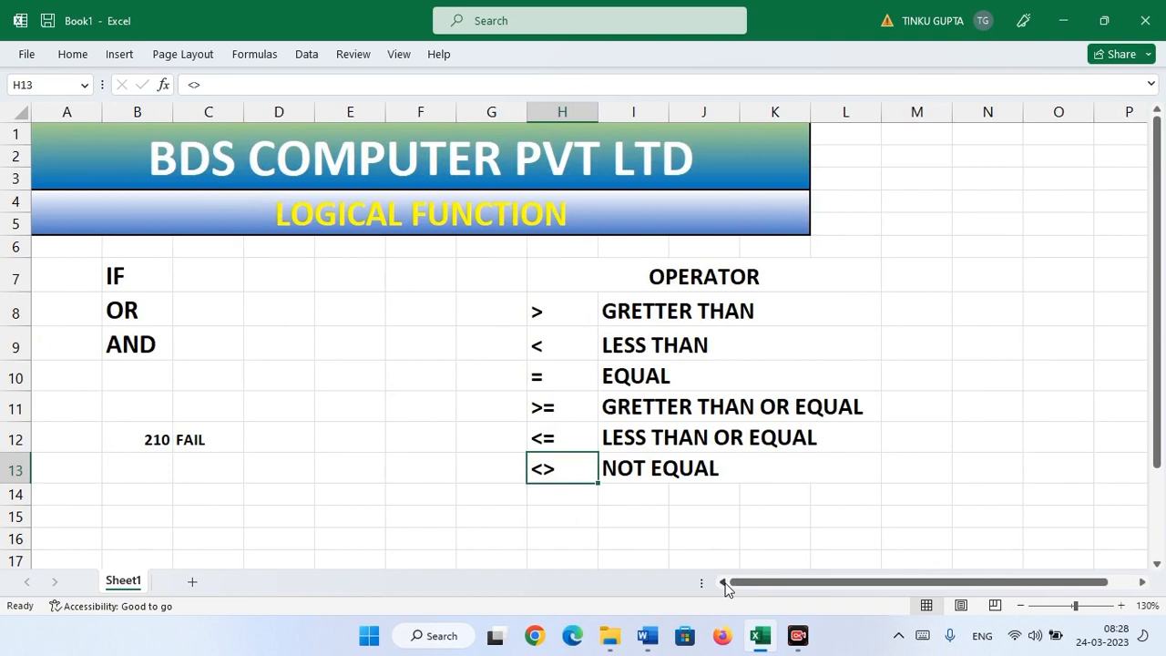
click(199, 444)
drag(557, 318, 553, 465)
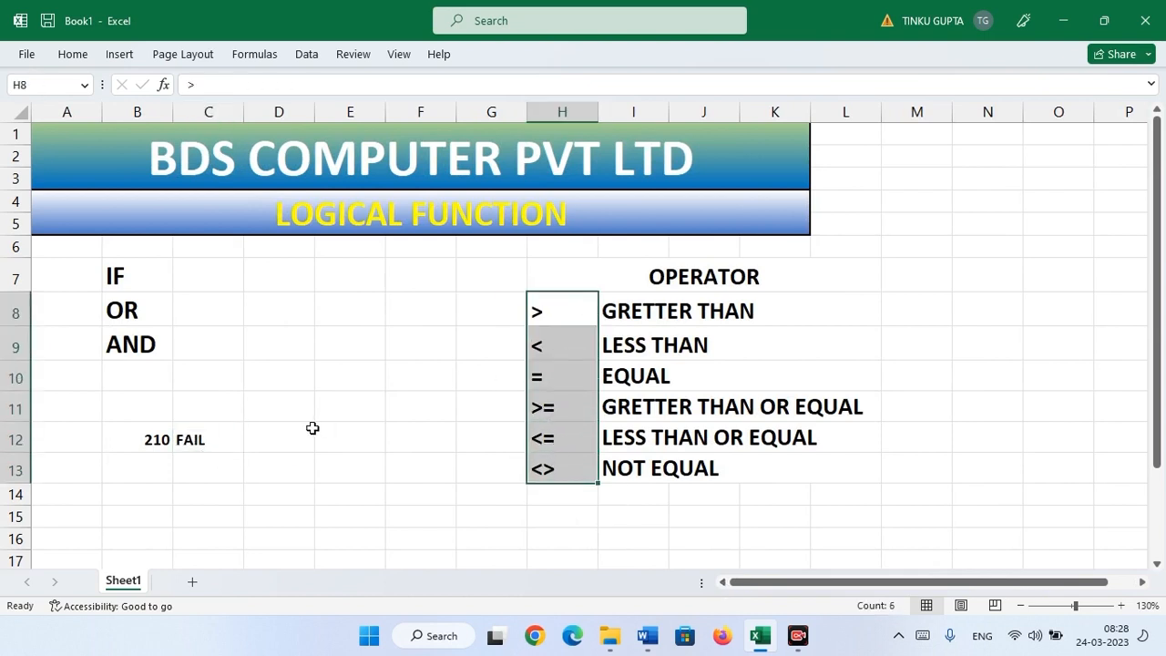
click(207, 441)
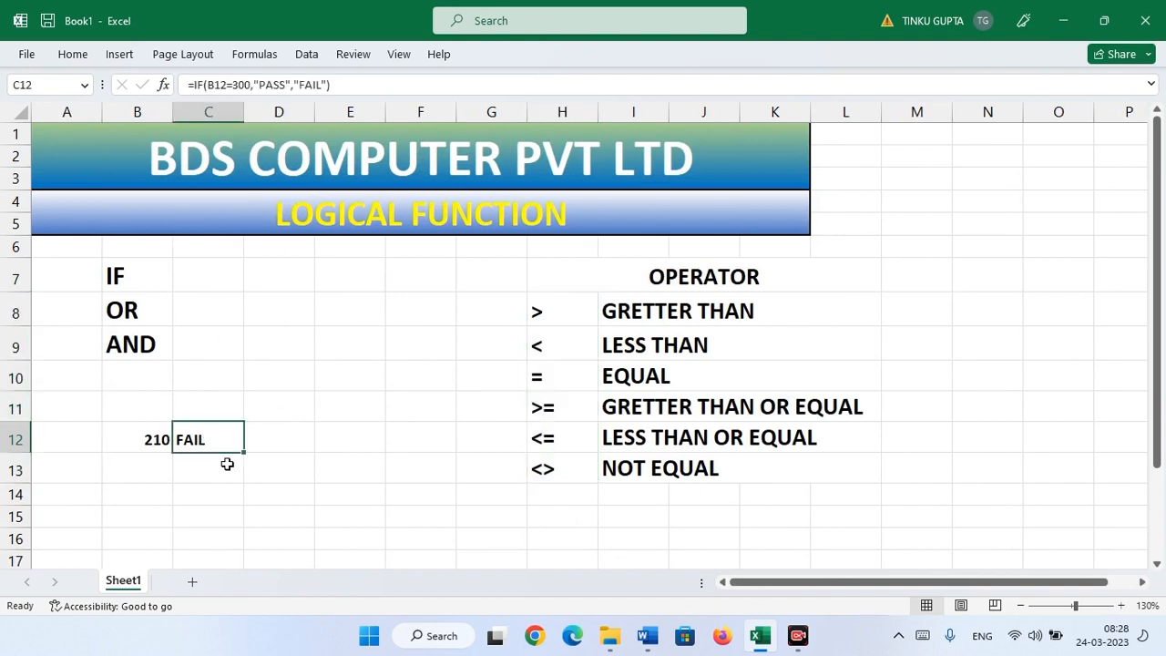
key(F2)
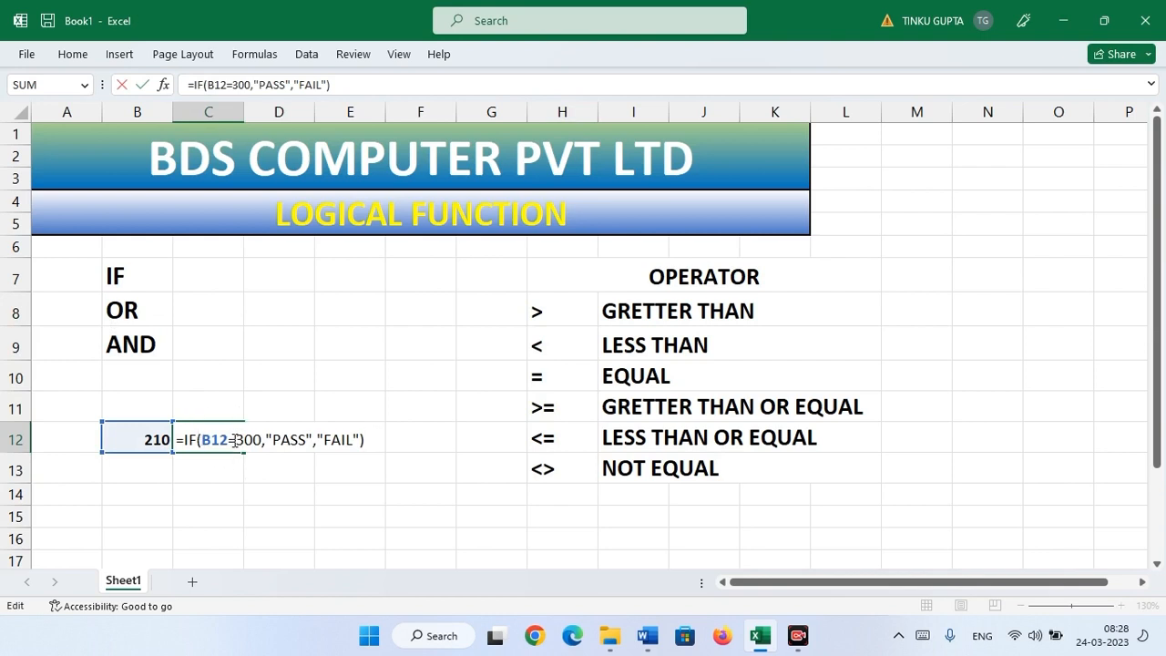
click(235, 439)
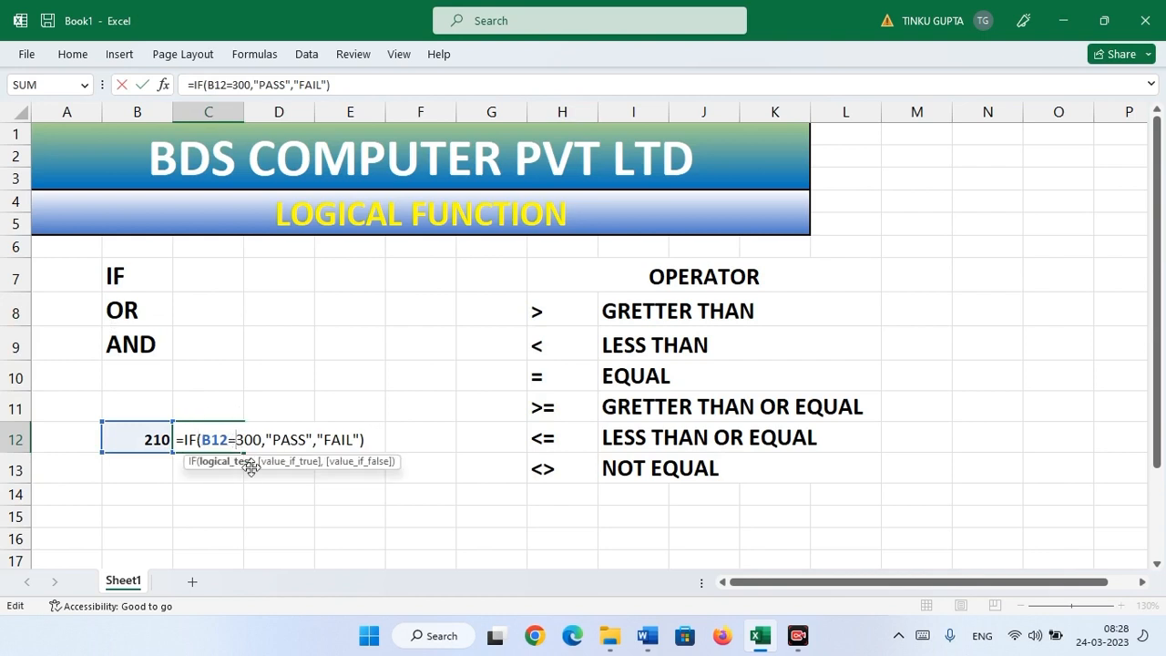
key(BackSpace)
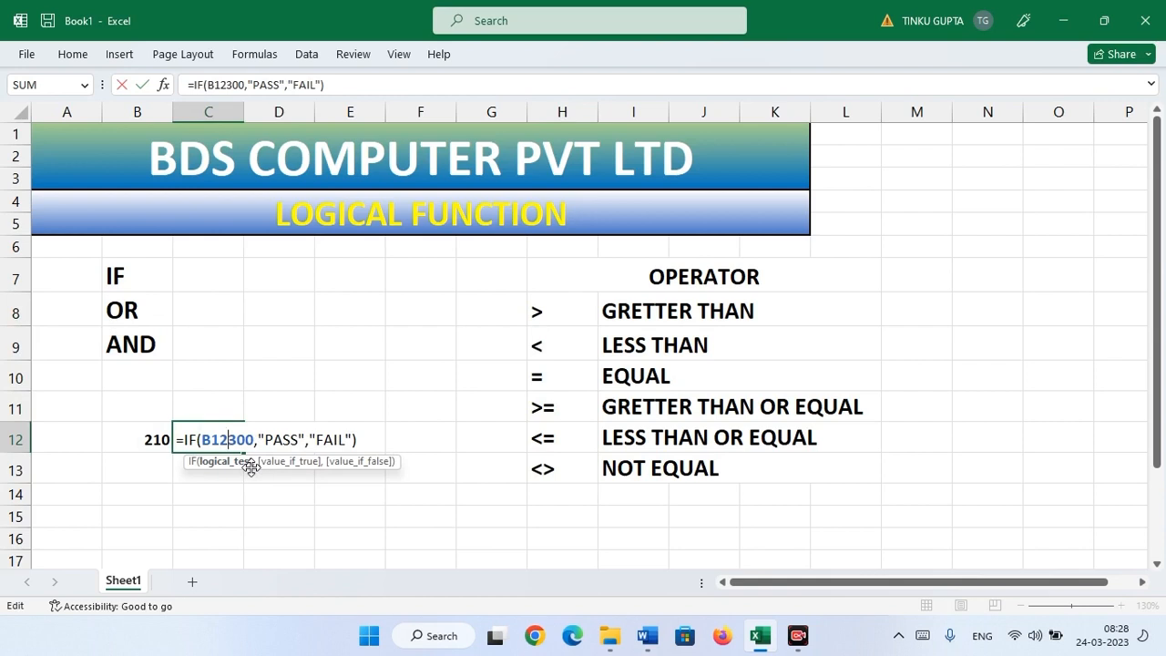
text(>)
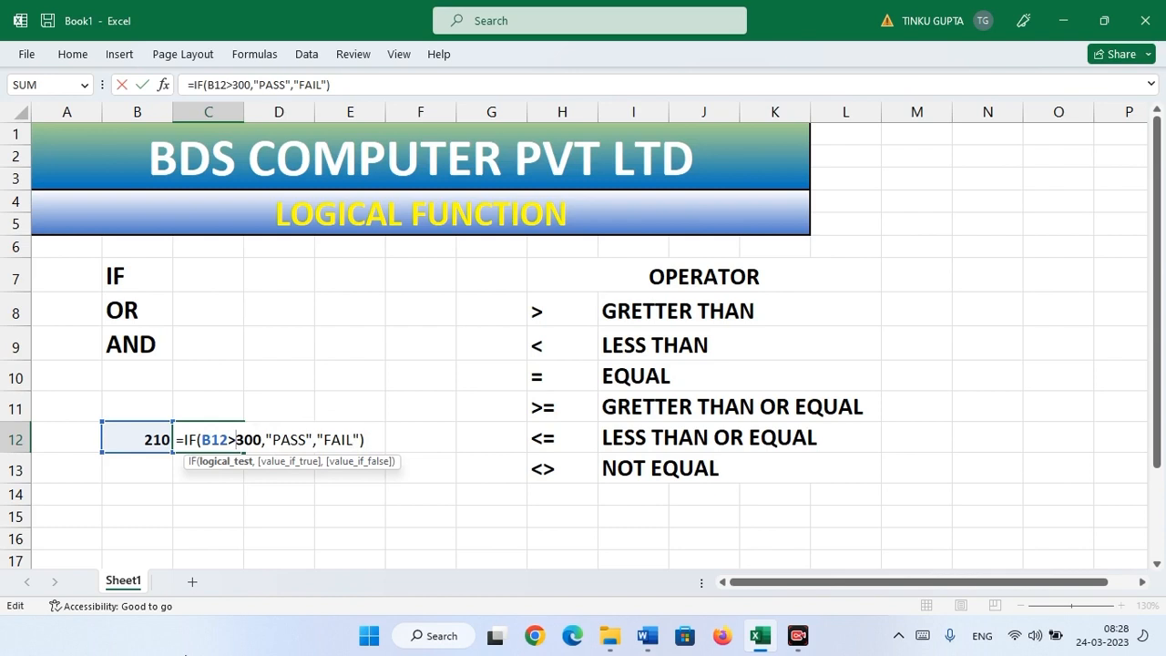
key(Return)
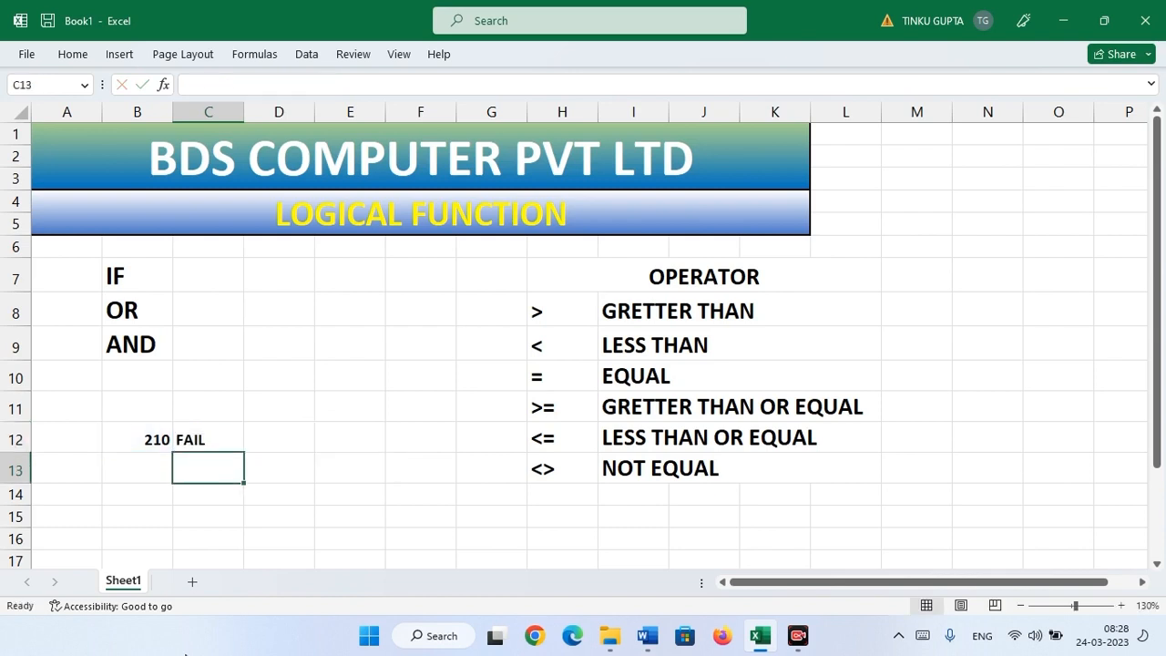
- Try 300 and then 501 in B12 to test the greater-than formula
click(141, 443)
text(3)
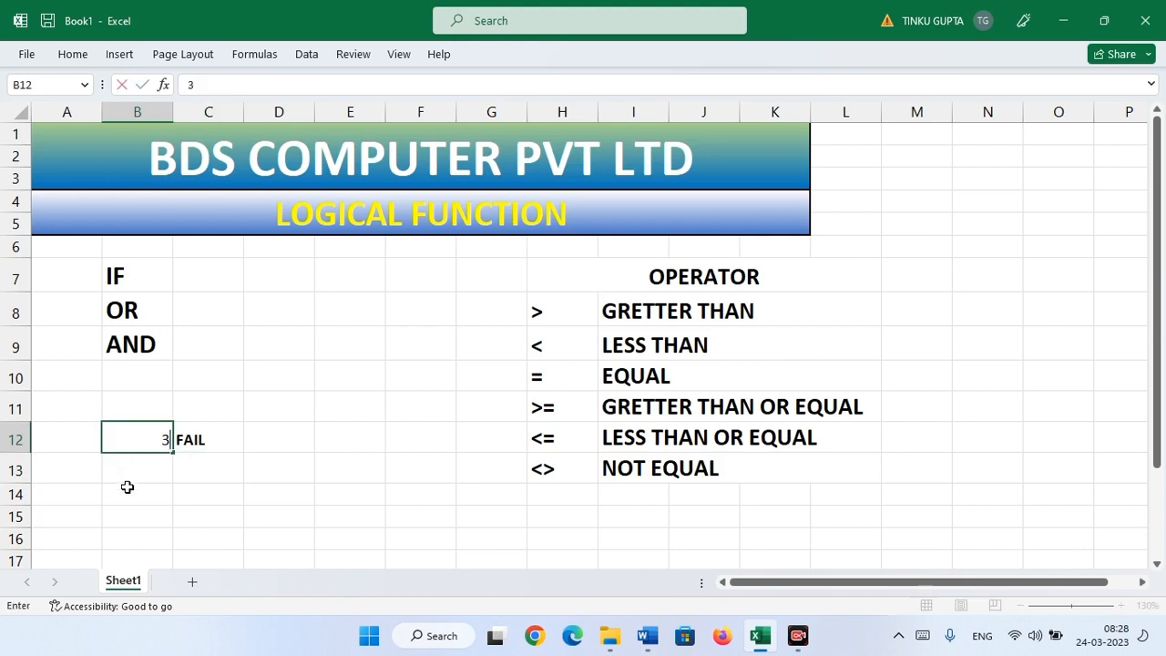
text(00)
key(Return)
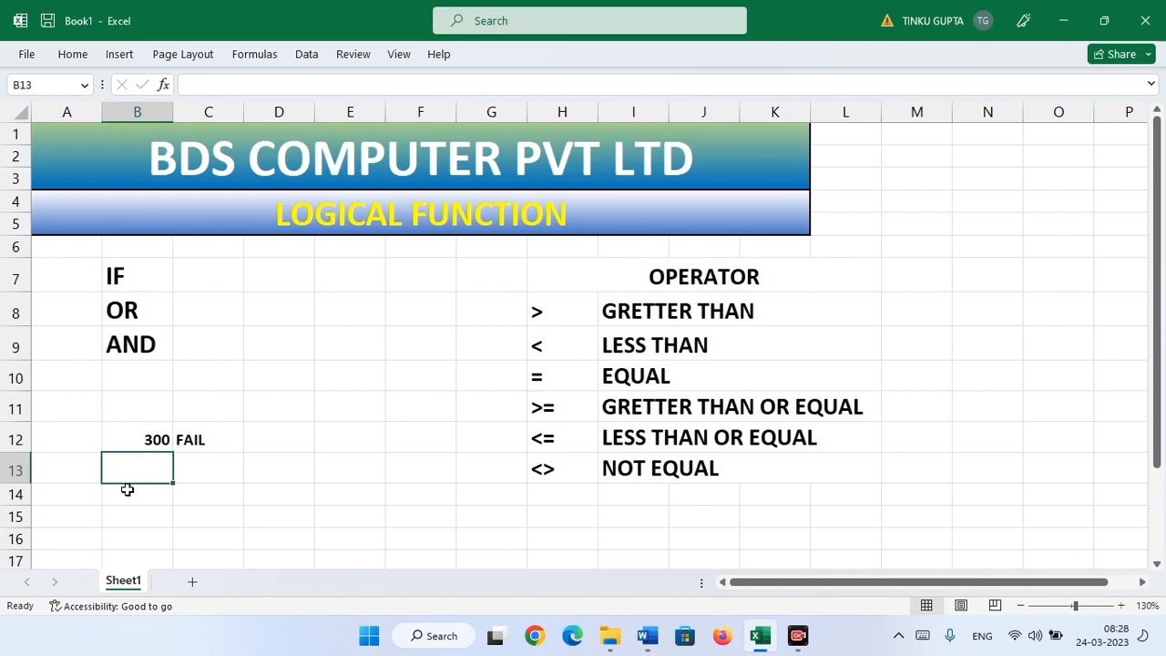
click(187, 438)
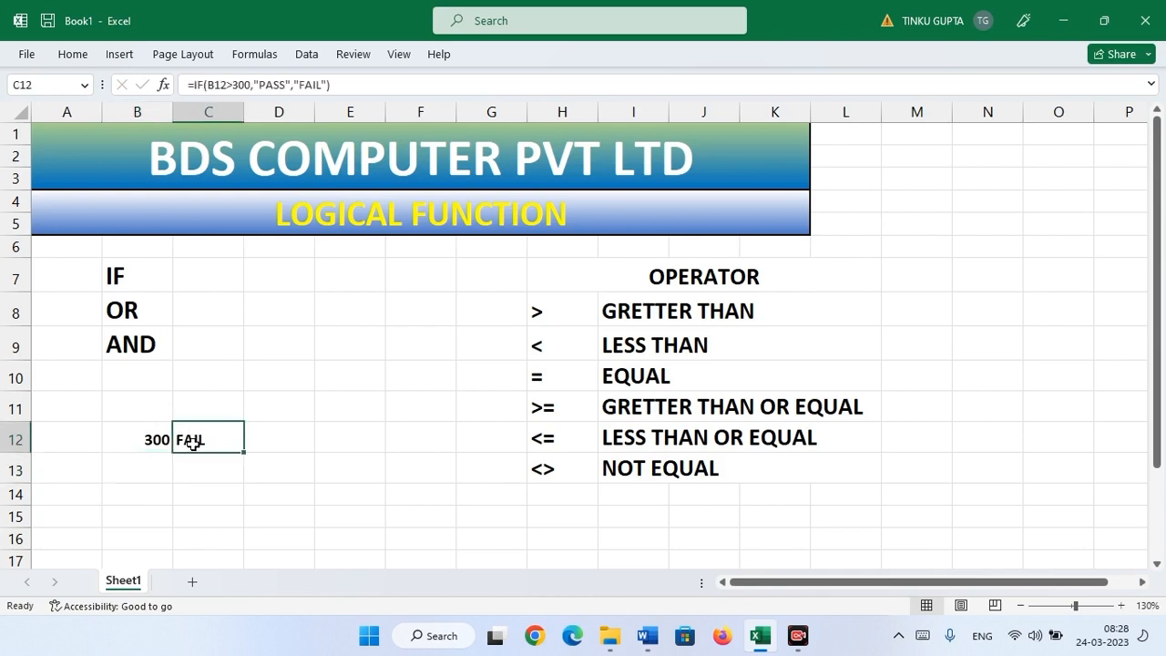
double_click(193, 443)
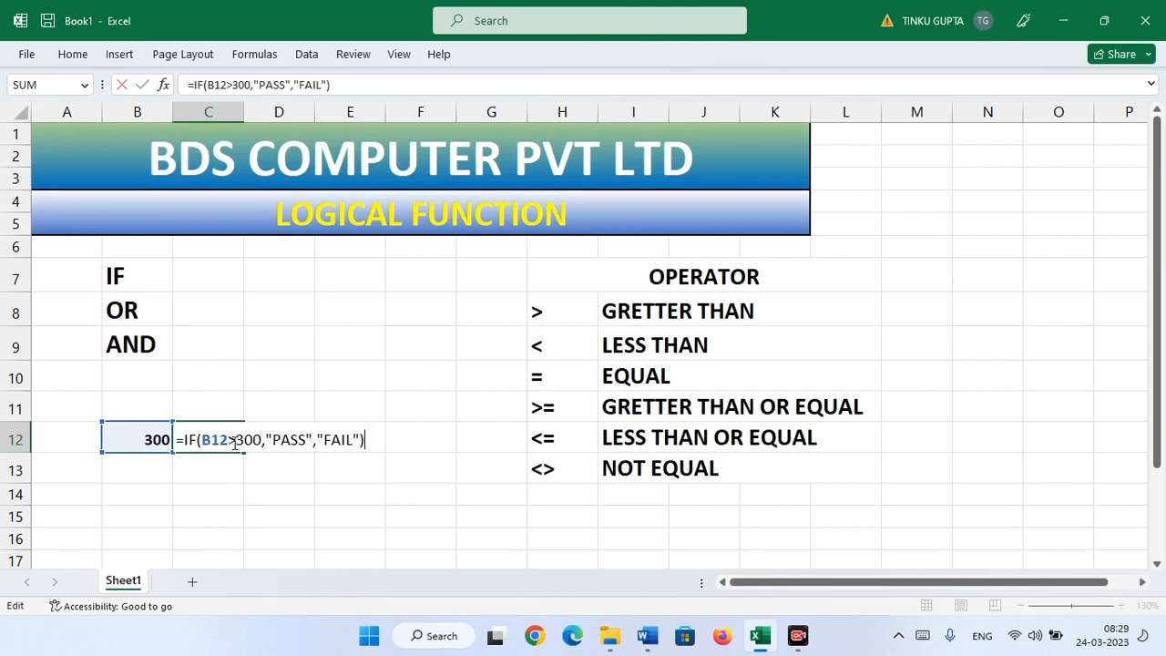
key(Return)
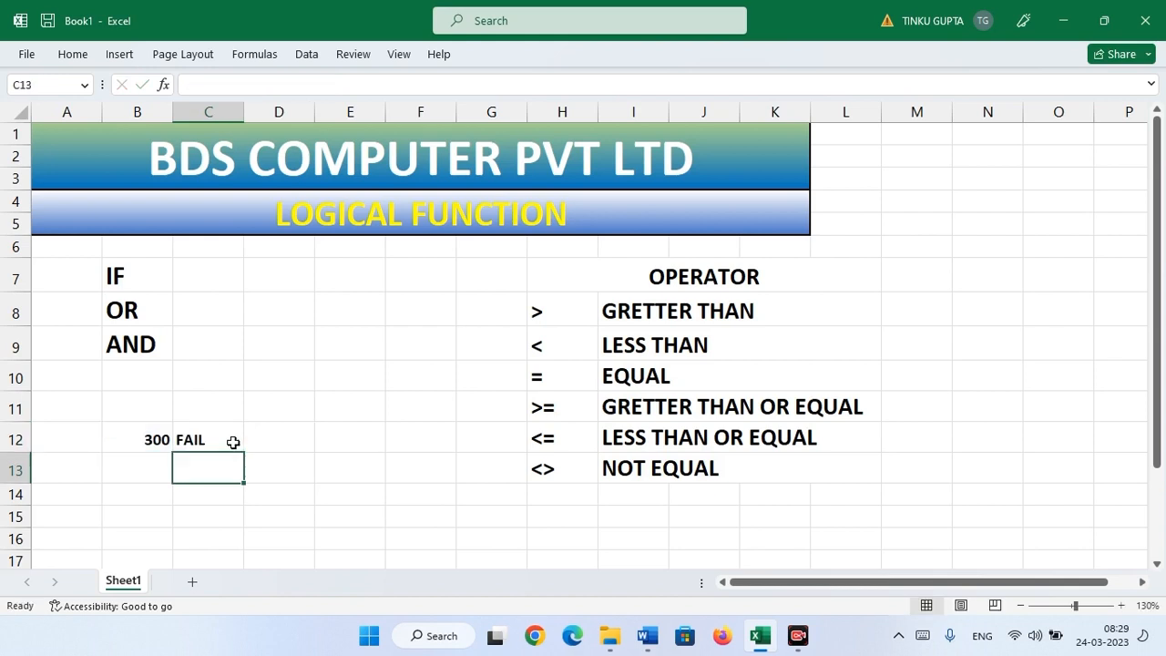
click(154, 438)
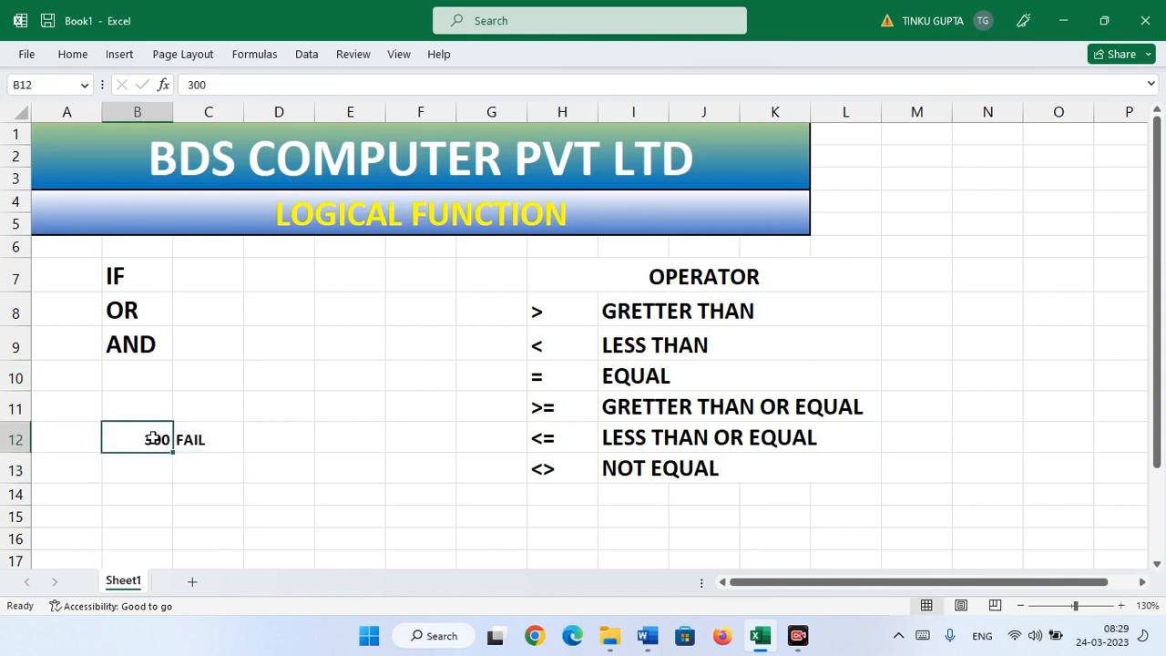
text(501)
key(Return)
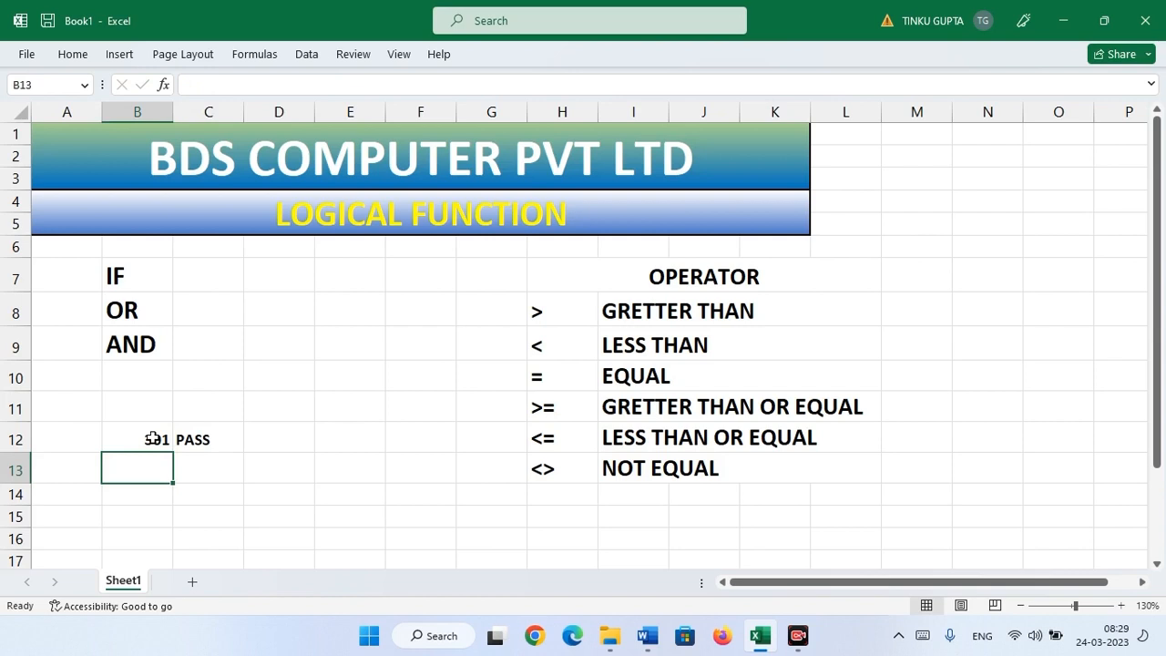
click(218, 440)
- Insert = after > so C12's formula tests B12>=300
double_click(218, 440)
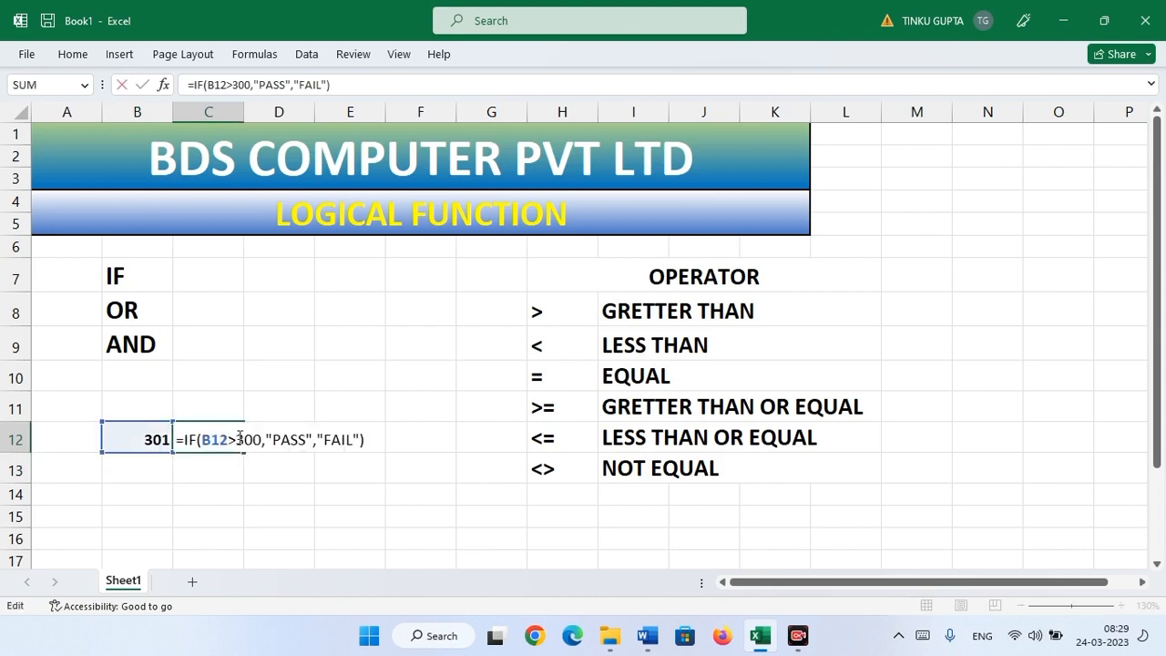
click(236, 439)
text(=)
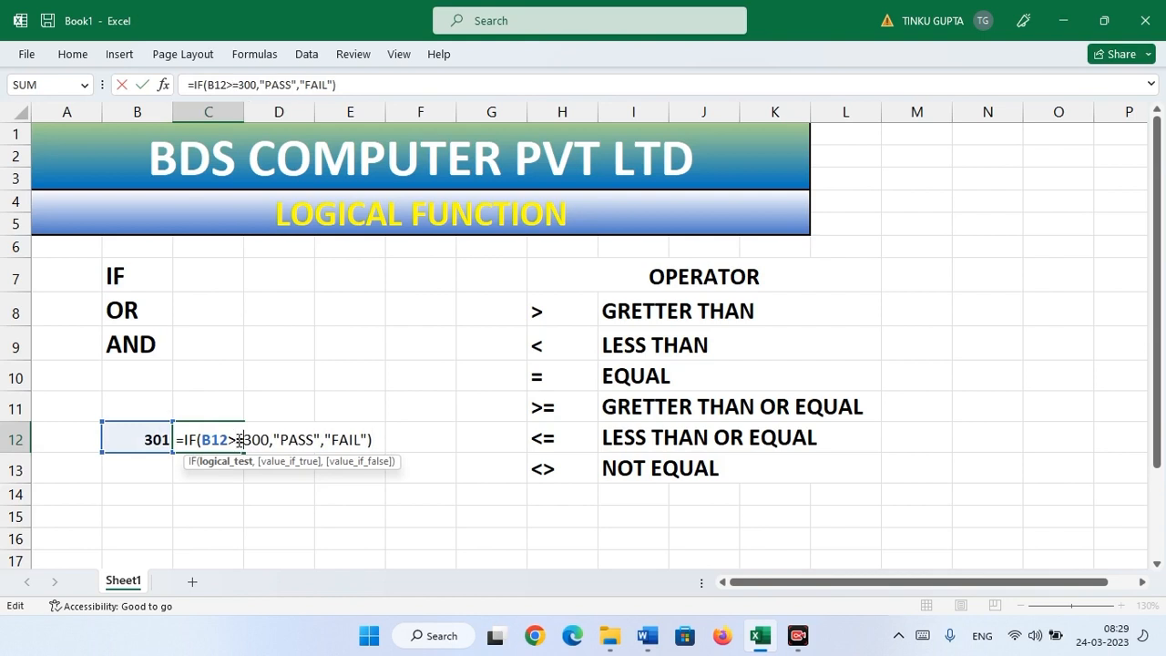
key(Return)
- Set B12 to 300 and check C12's updated result
click(119, 435)
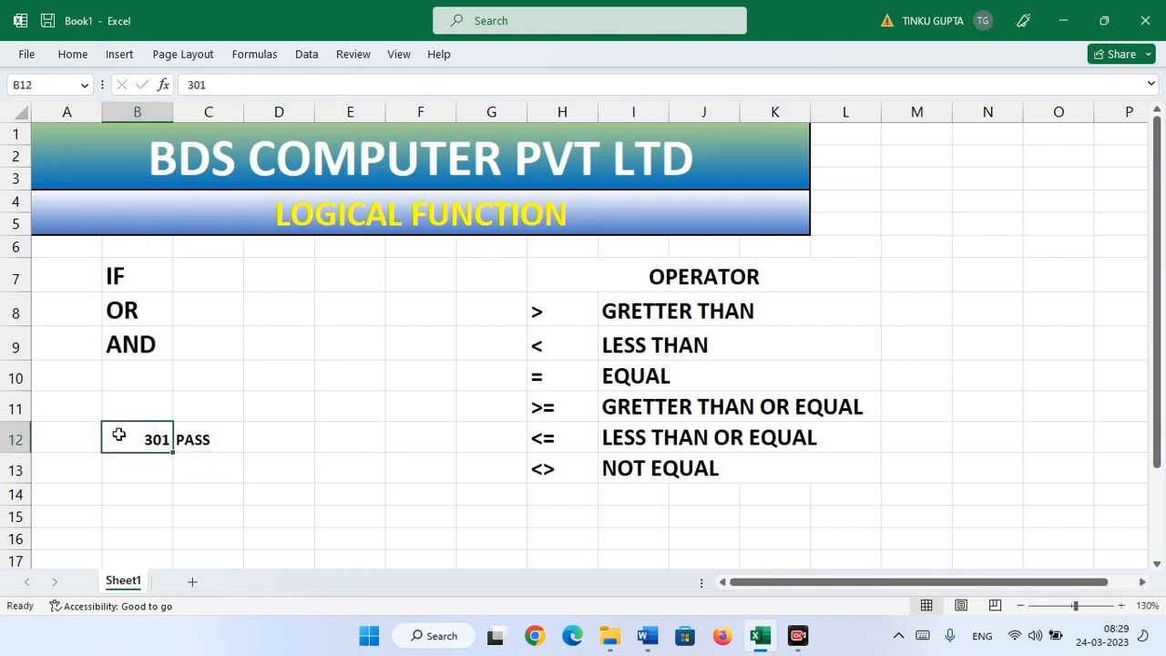
text(300)
key(Return)
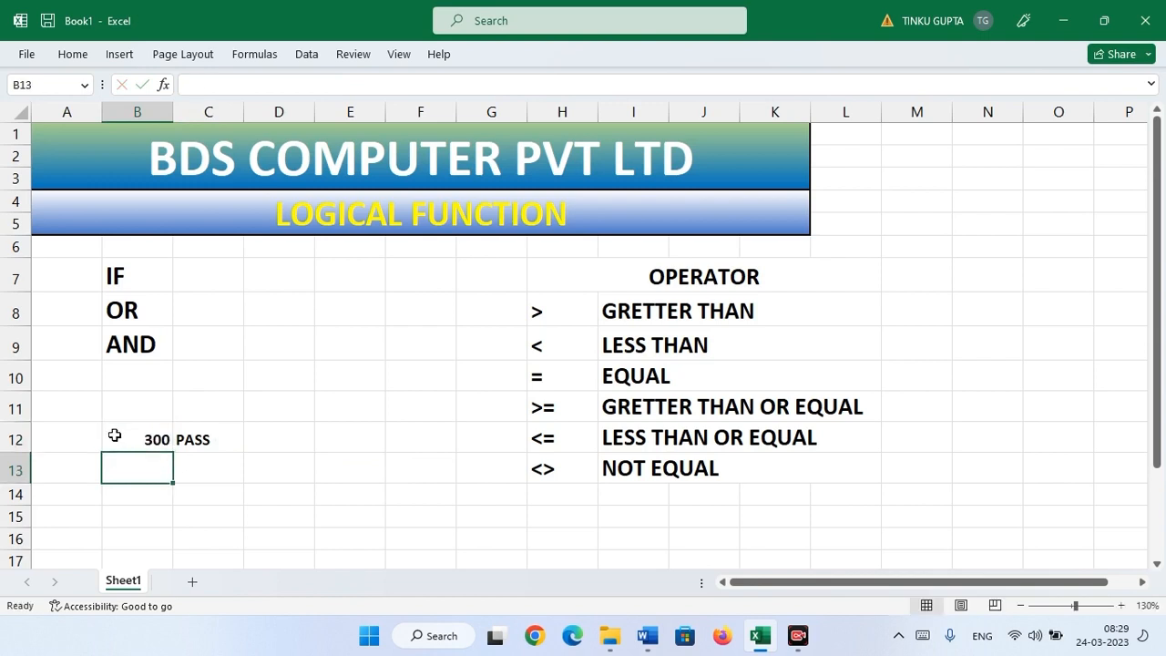
click(221, 447)
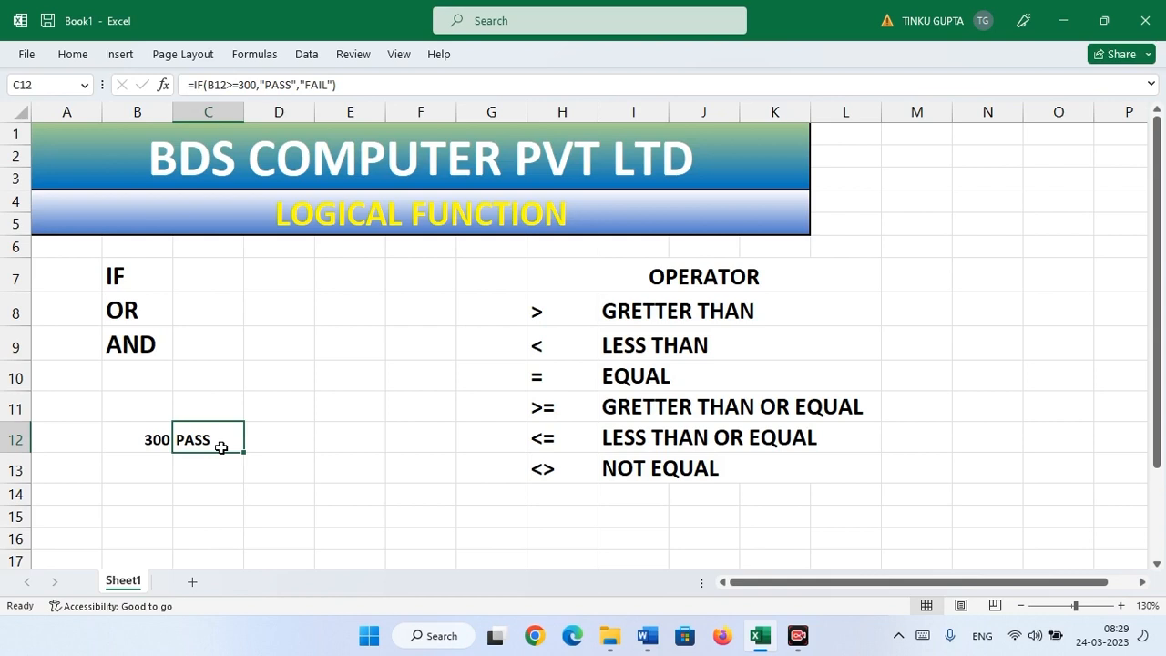
- Point out the >, >= and < operators in the legend
click(548, 316)
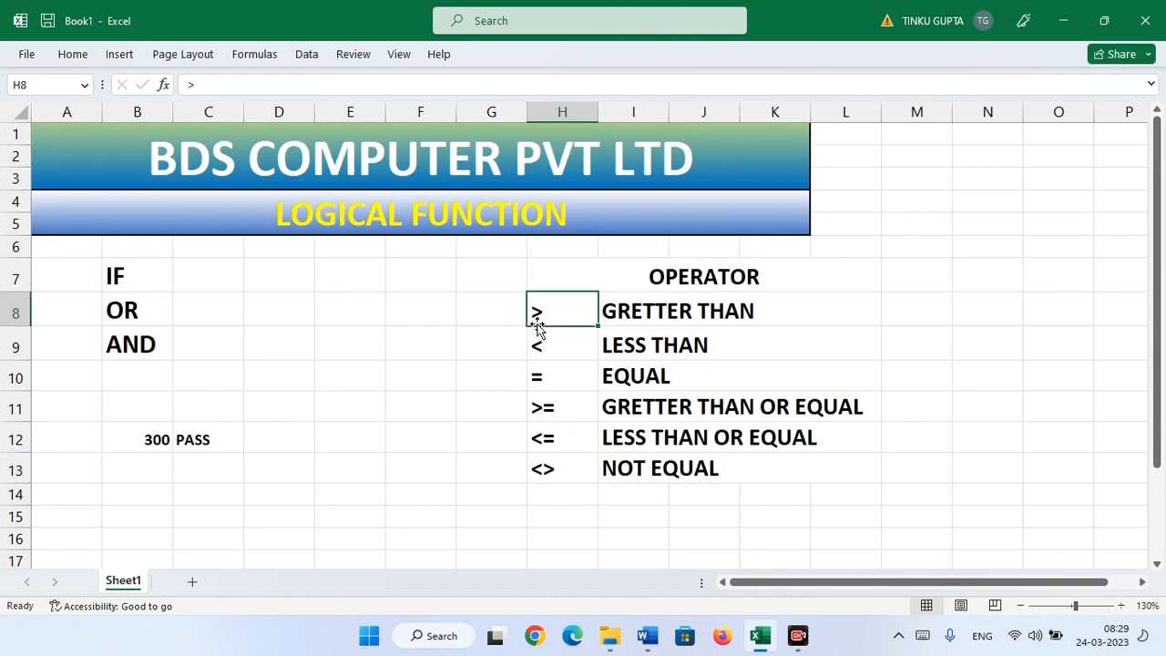
click(571, 411)
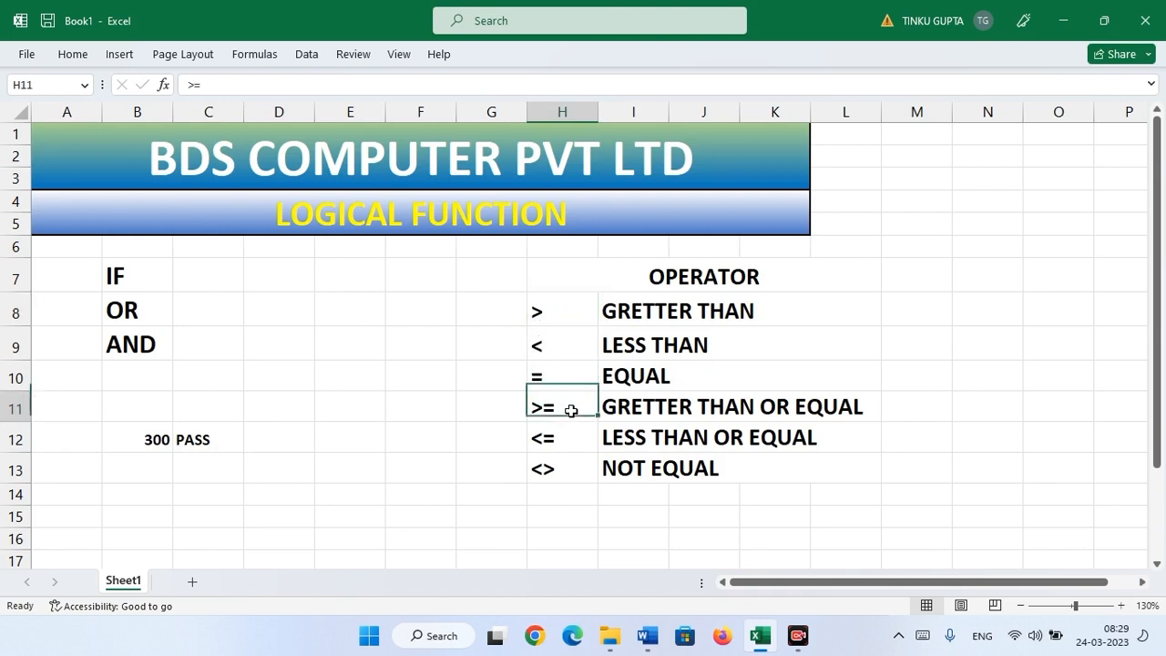
click(559, 345)
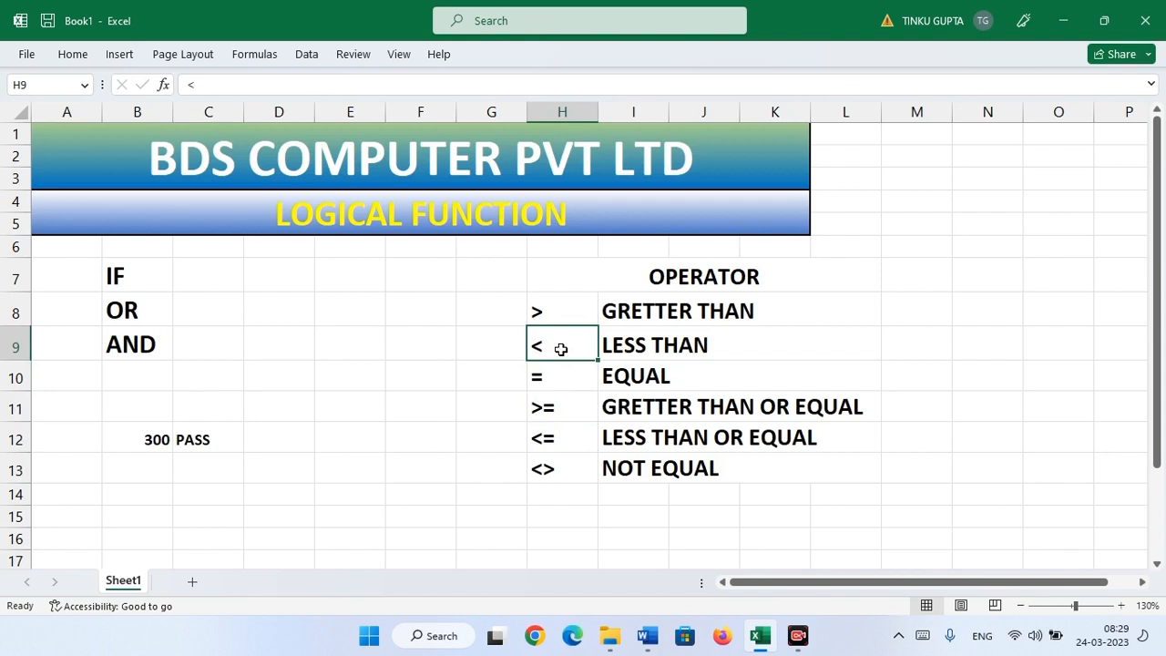
- Replace >= with < in C12, making it =IF(B12<300,"PASS","FAIL")
click(211, 443)
double_click(211, 444)
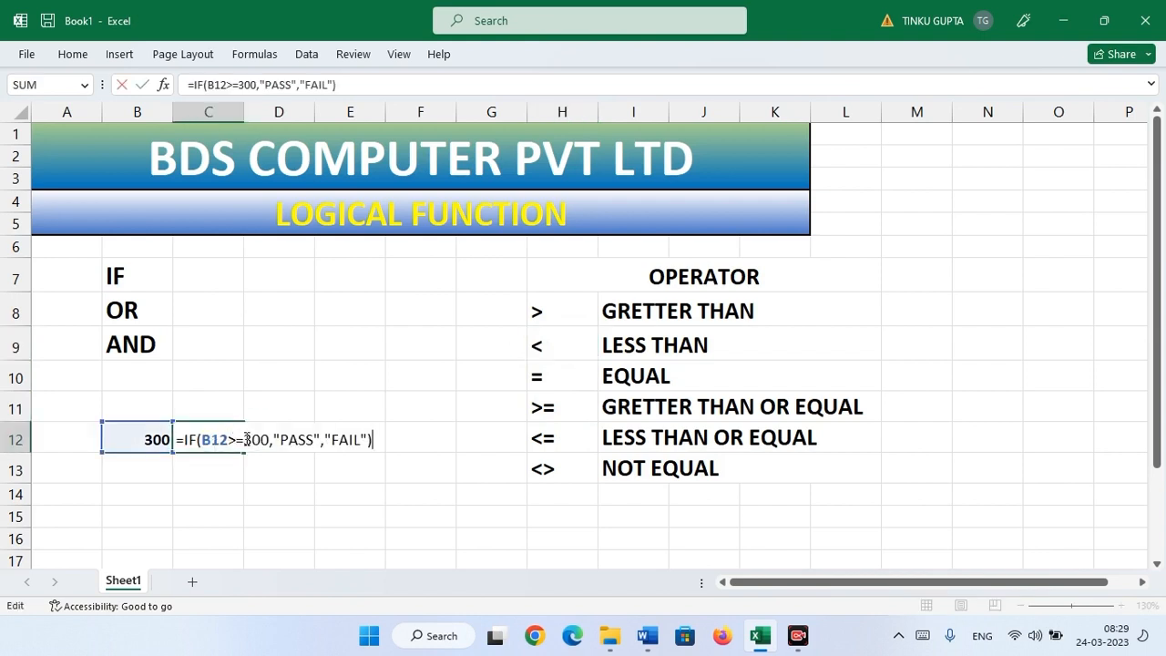
click(250, 443)
key(BackSpace)
key(BackSpace)
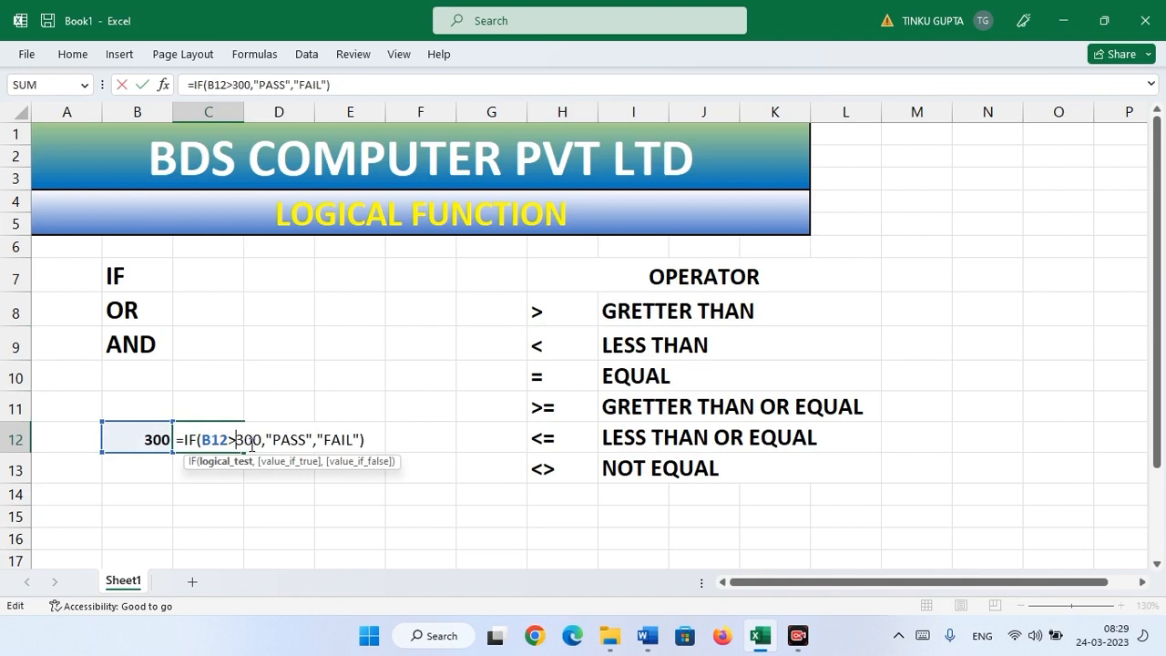
text(<)
key(Return)
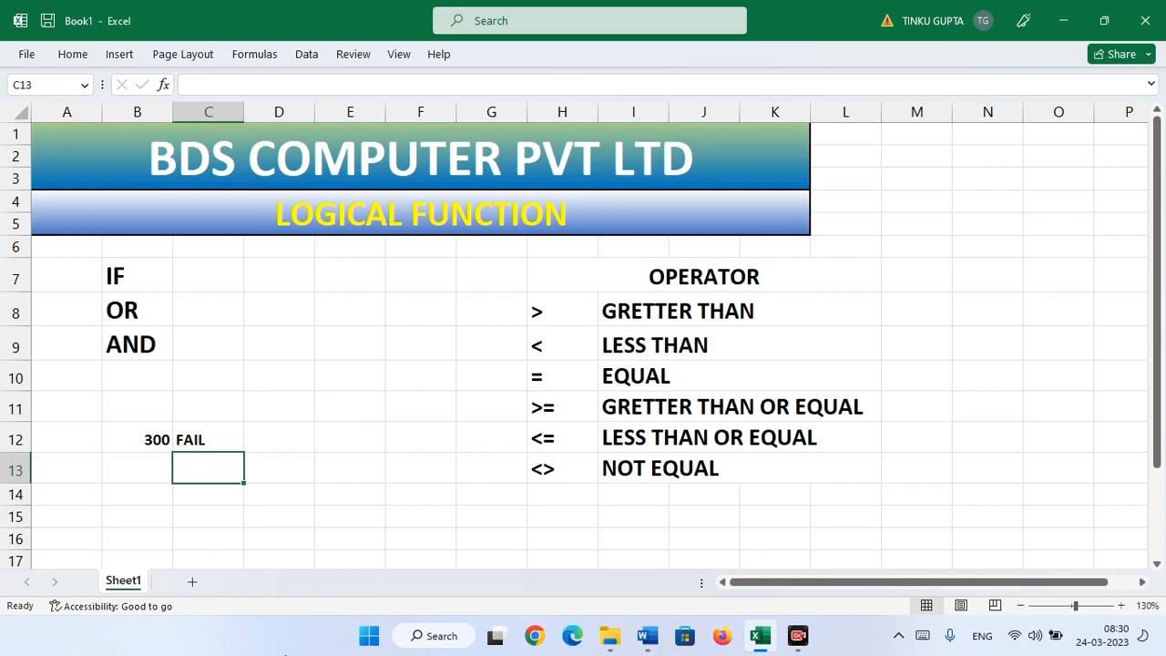
click(203, 438)
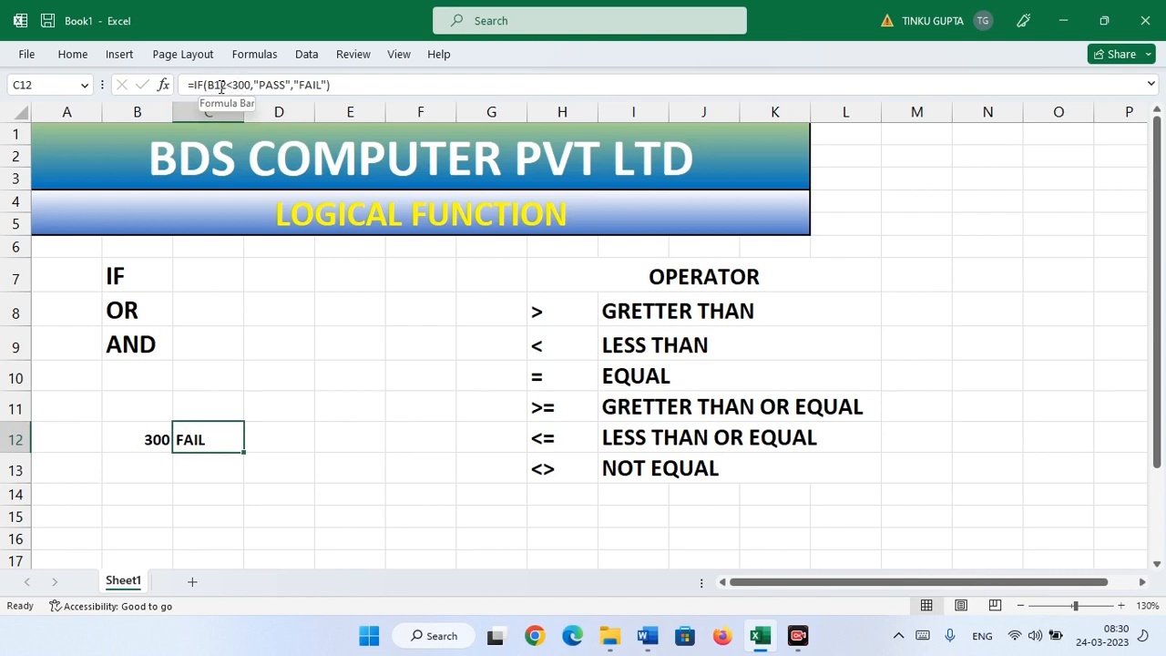
- Enter 299 in B12
click(137, 439)
text(299)
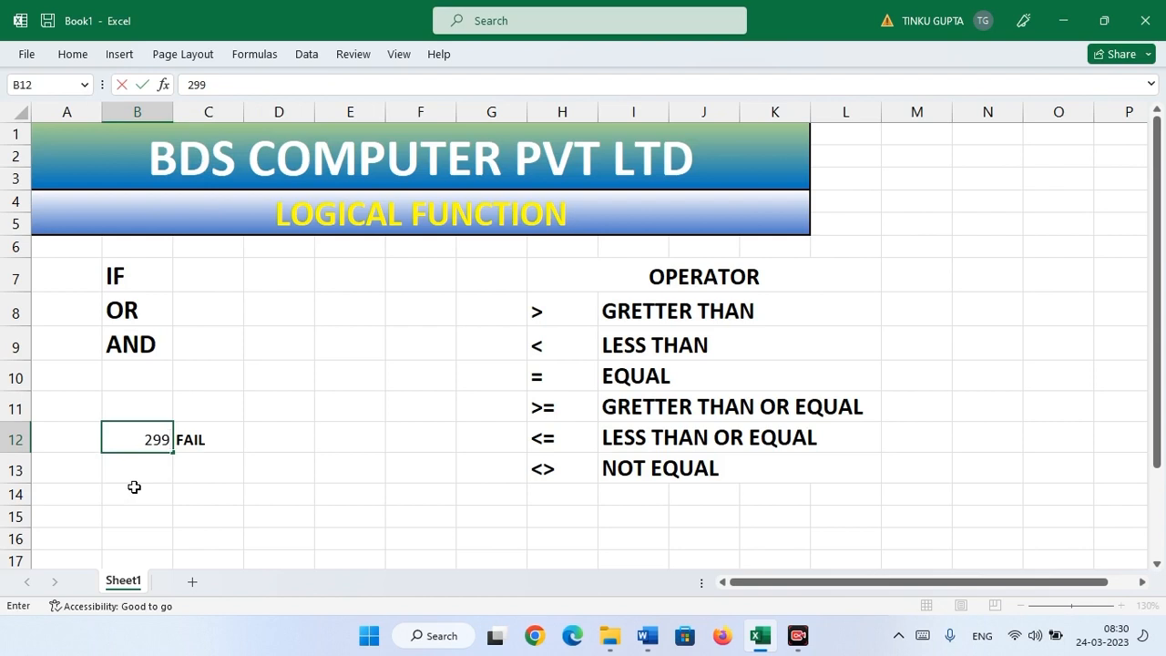
key(Return)
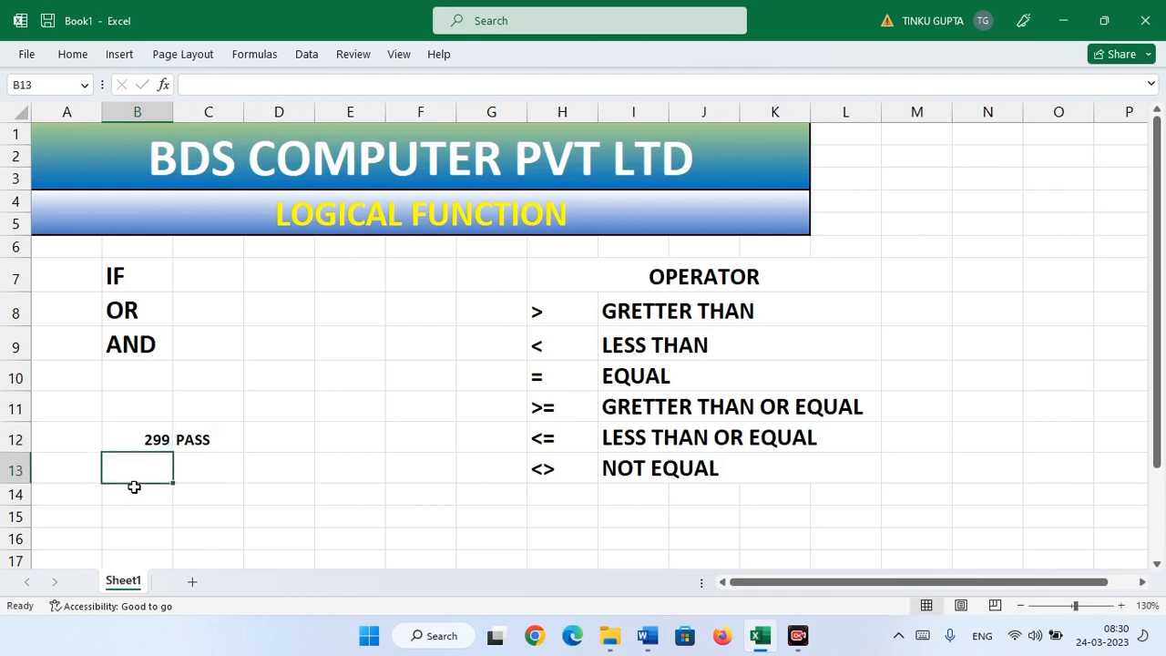
- Start adding = to C12's operator in the formula bar, then cancel the edit
click(186, 440)
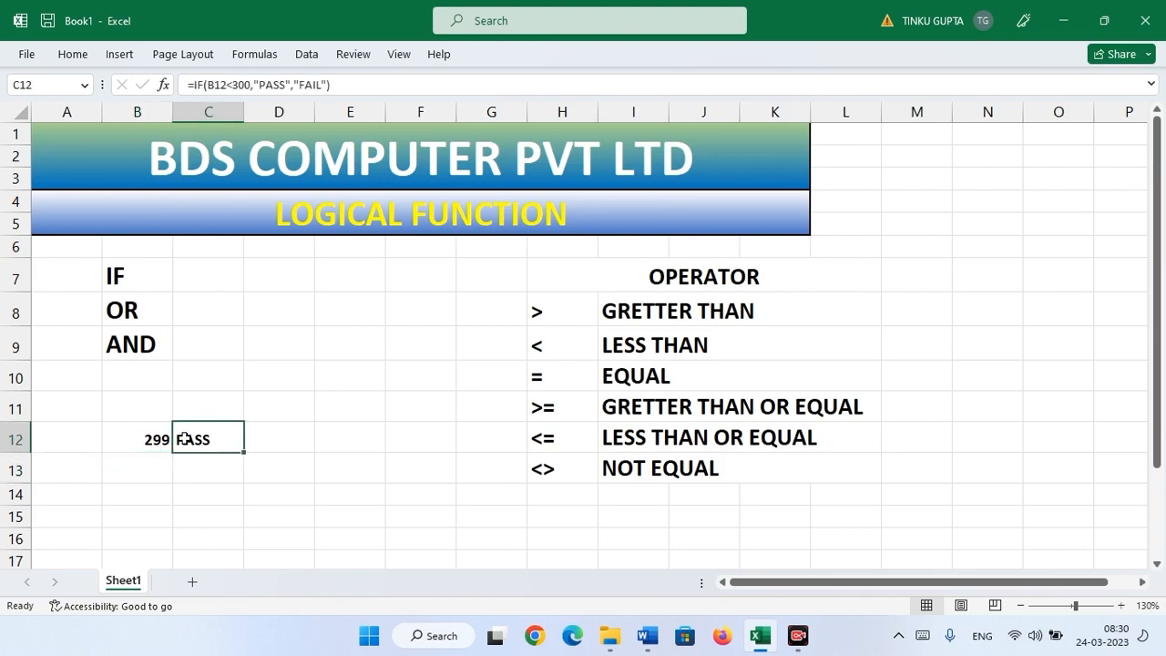
click(224, 86)
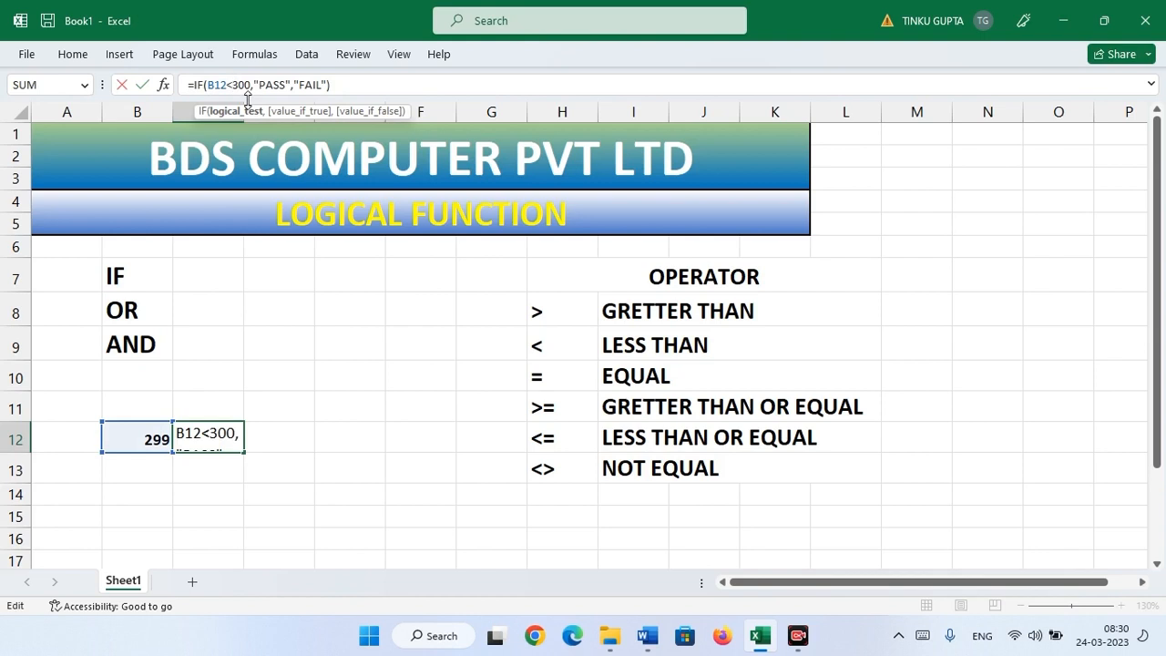
text(=)
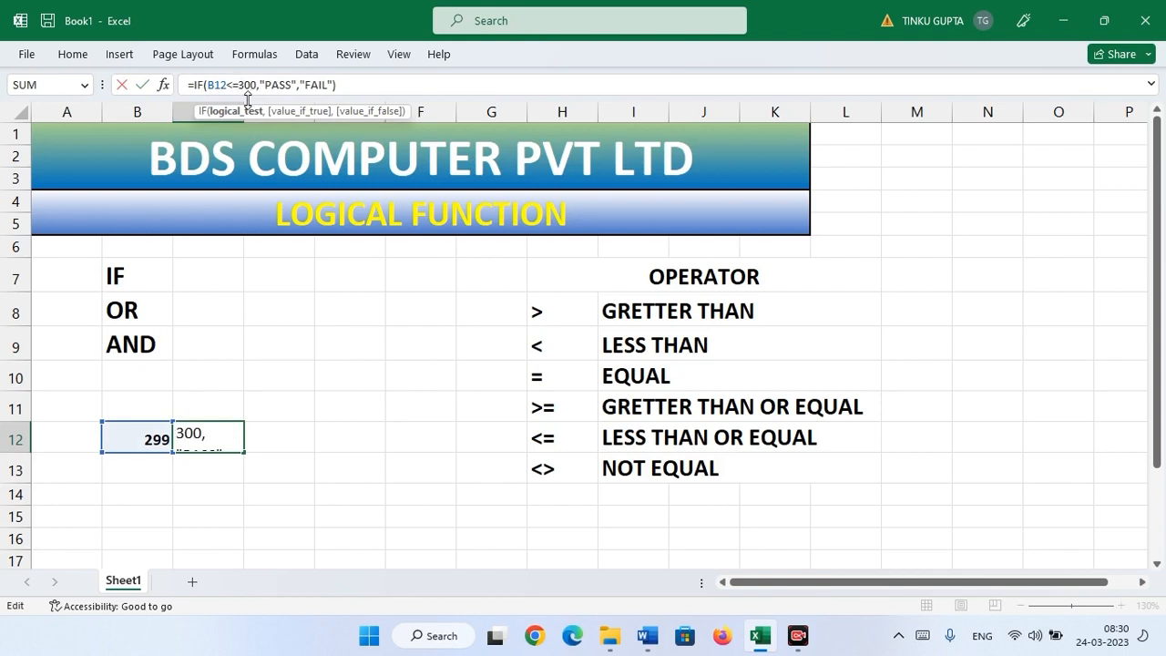
key(Escape)
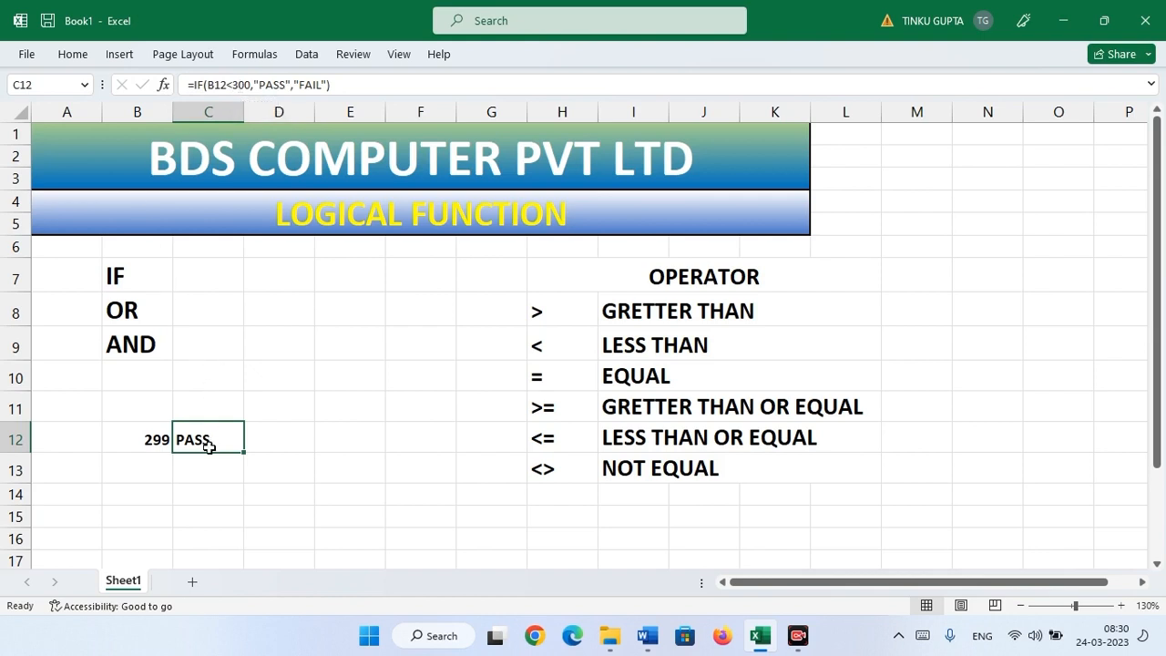
- Insert = after < so C12 reads =IF(B12<=300,"PASS","FAIL")
click(235, 84)
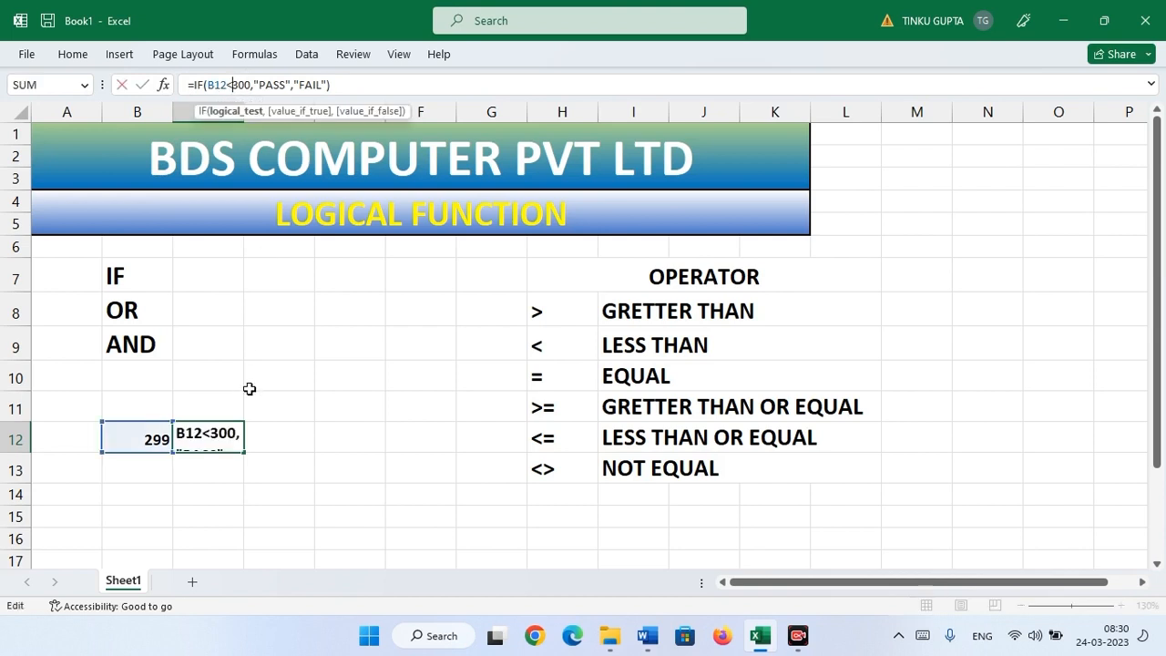
text(=)
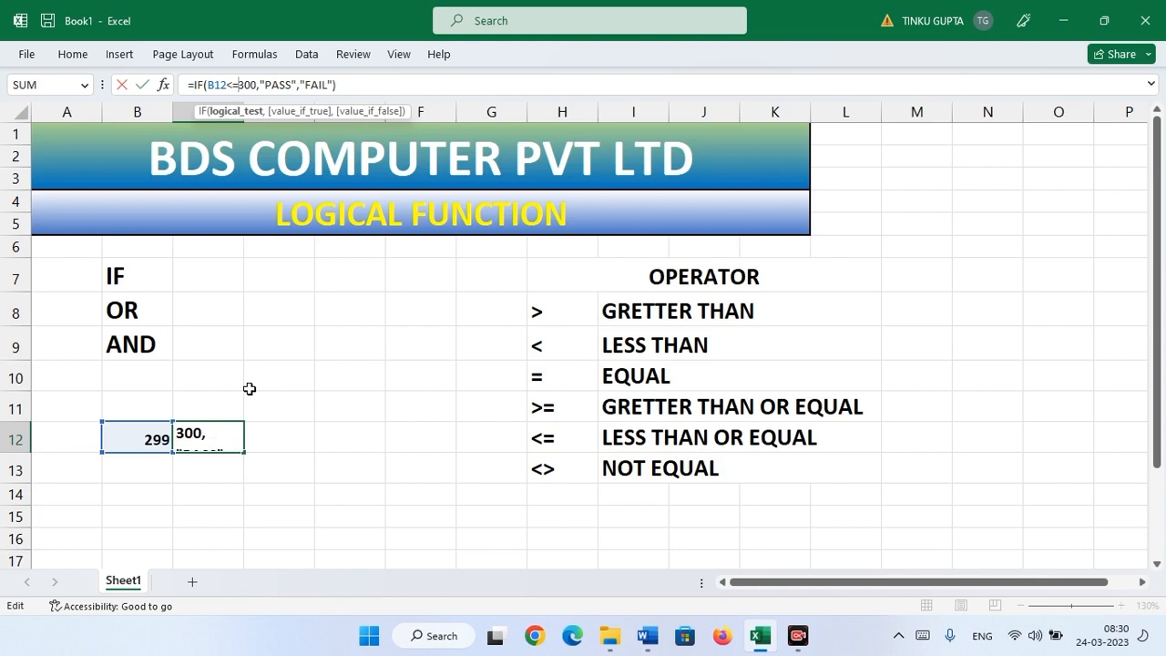
key(Return)
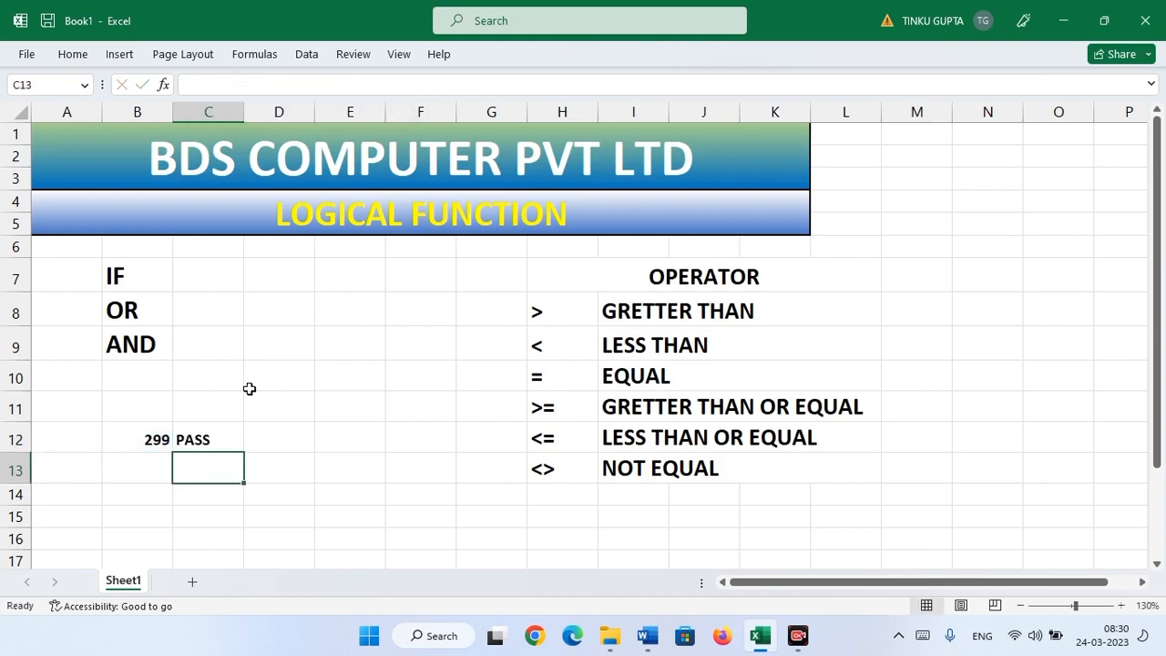
click(207, 439)
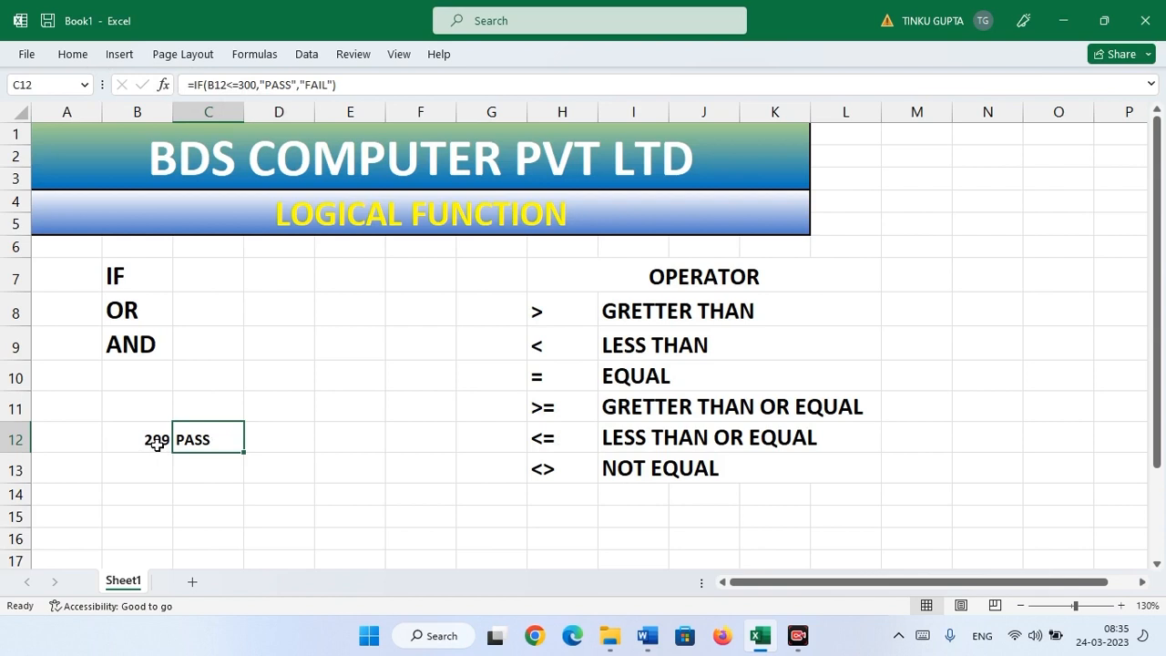
- Change C12's operator to not-equal, making the test B12<>300
click(557, 472)
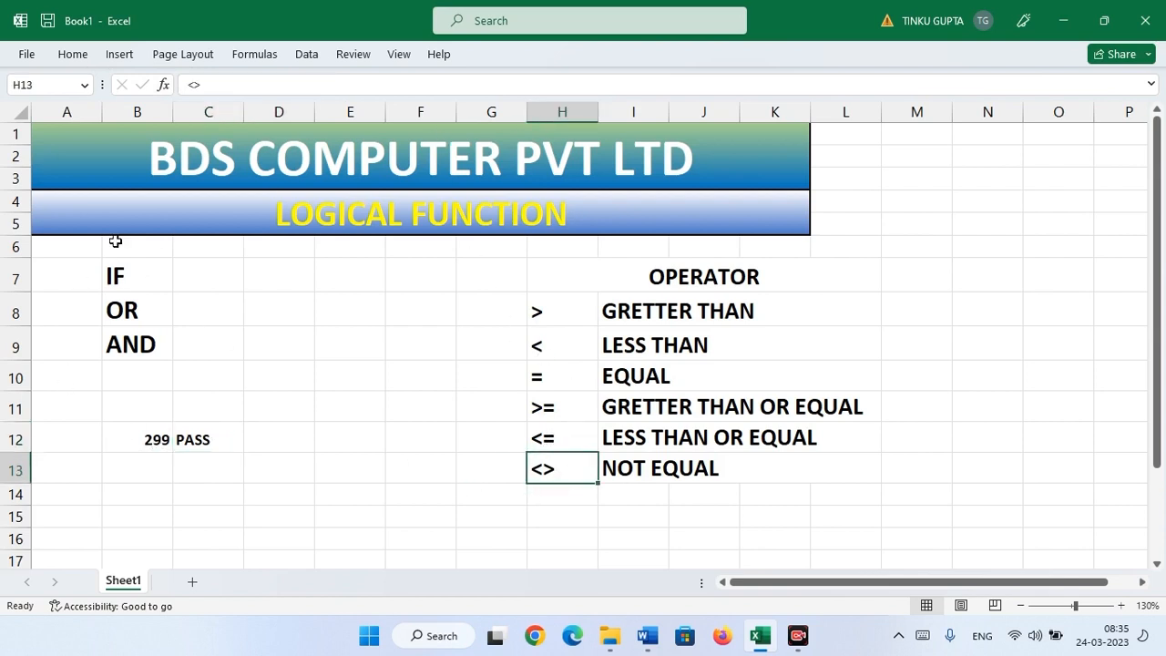
click(213, 432)
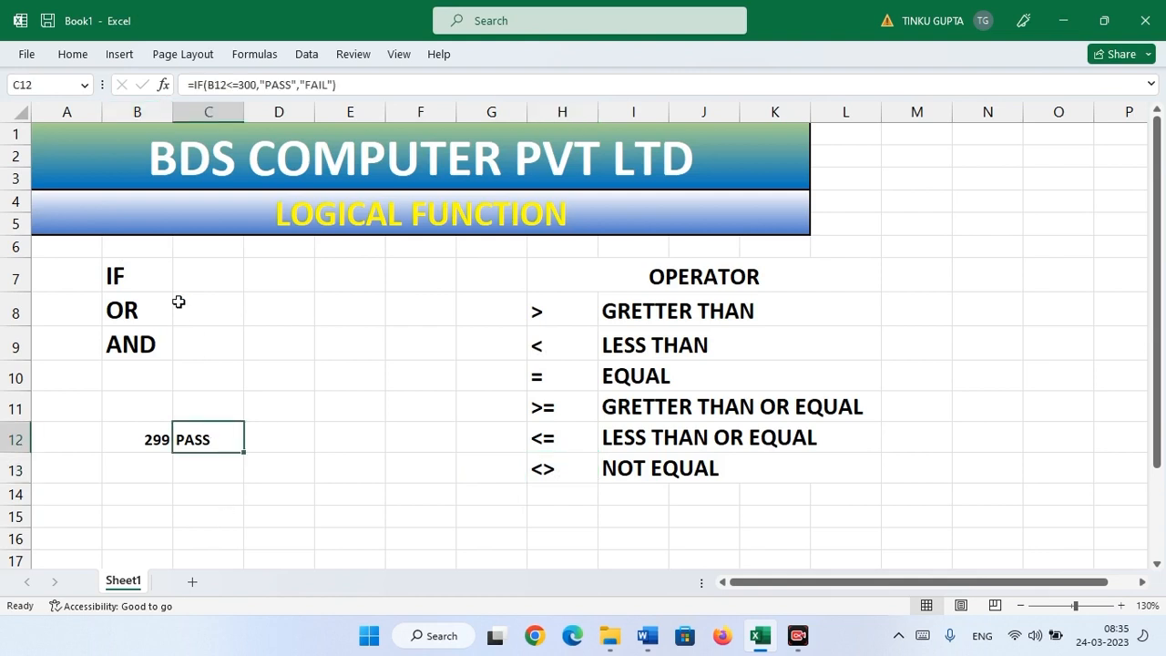
click(238, 84)
key(BackSpace)
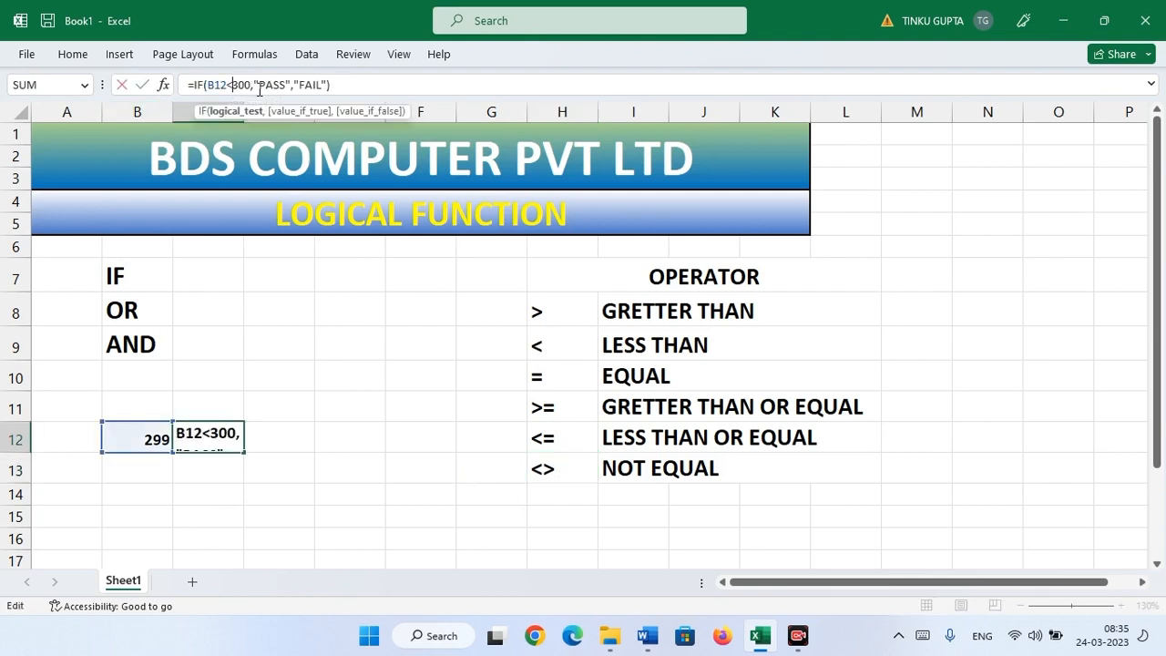
text(>)
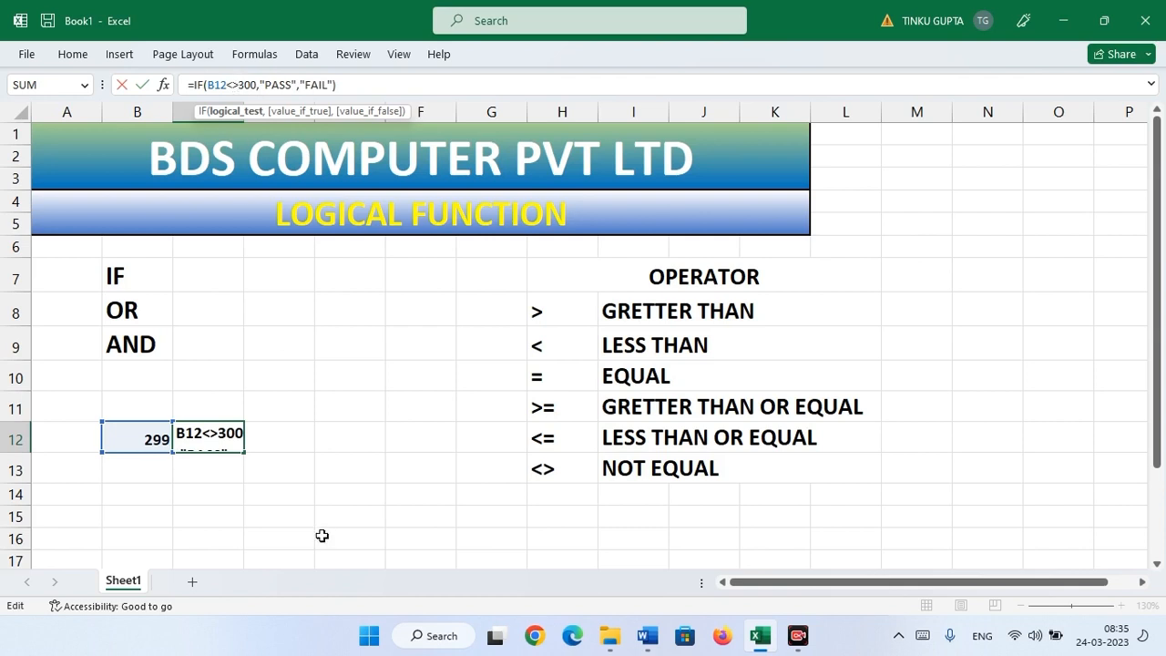
key(Return)
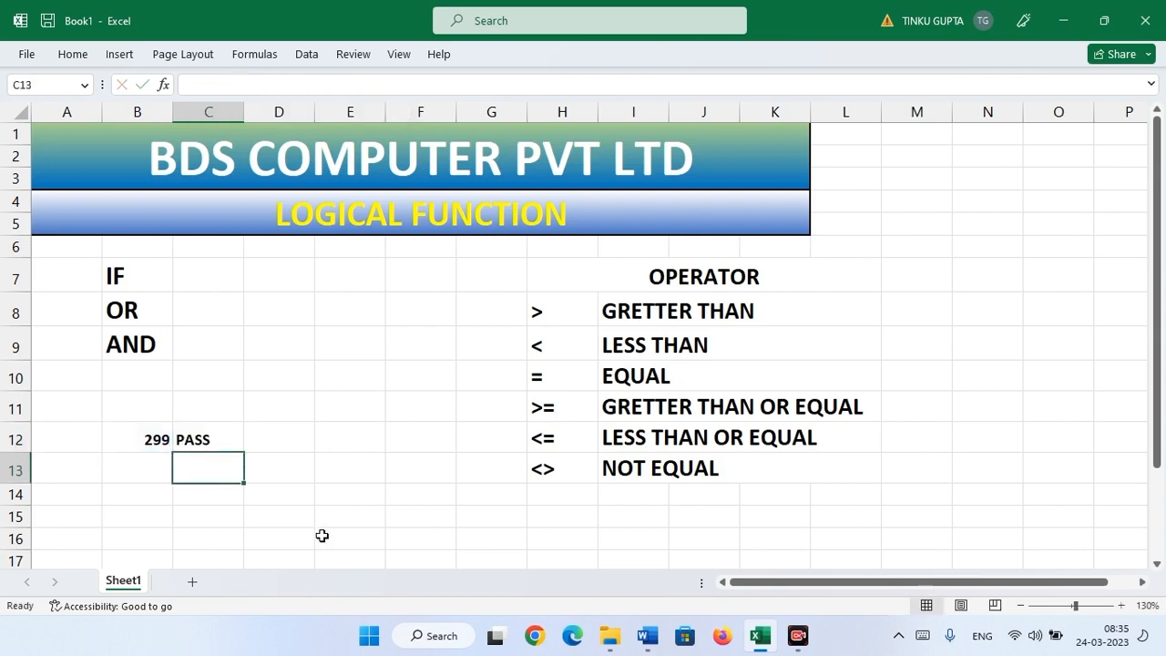
click(211, 432)
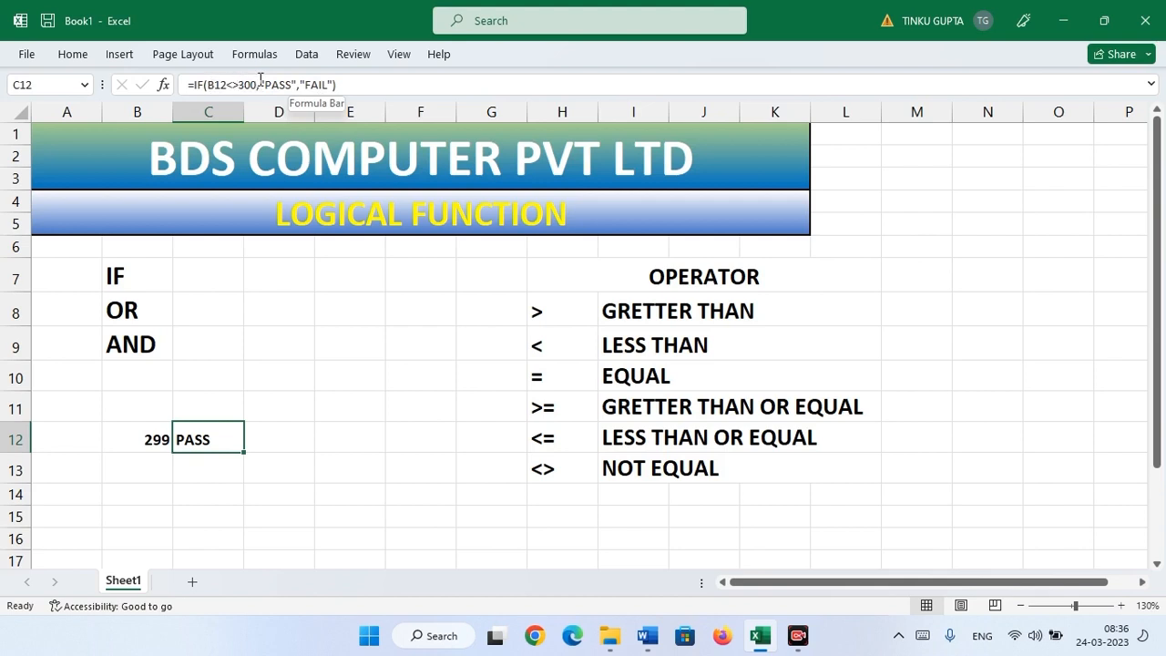
- Try 500, 50 and finally 300 in B12, leaving C12 showing FAIL
click(144, 431)
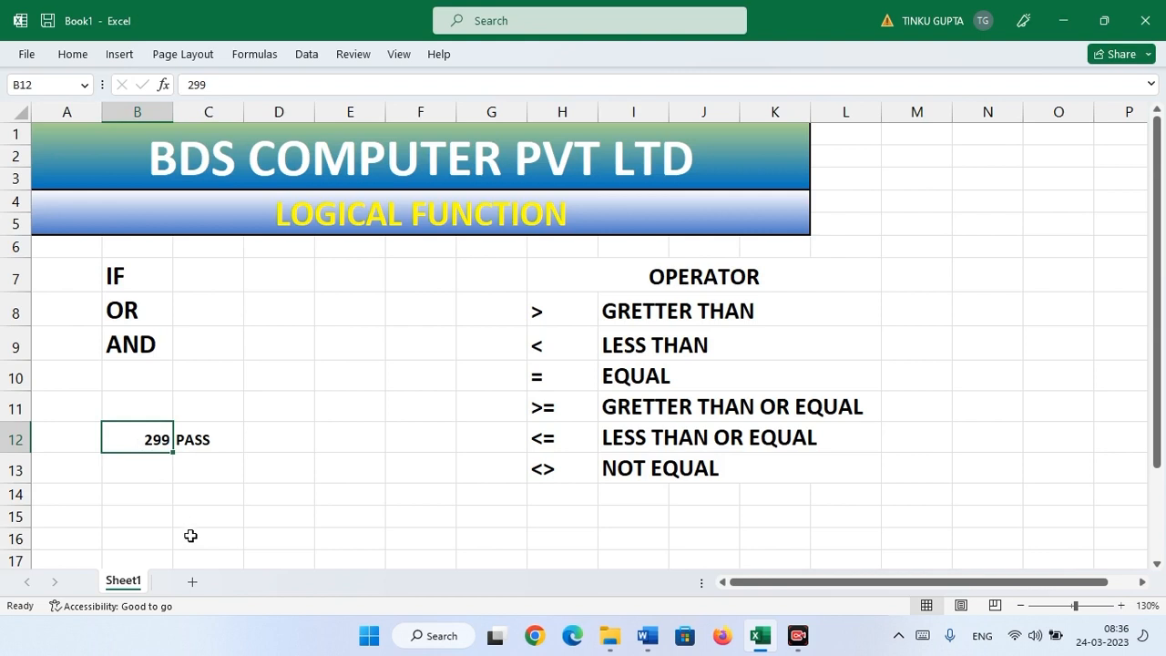
text(500)
key(Return)
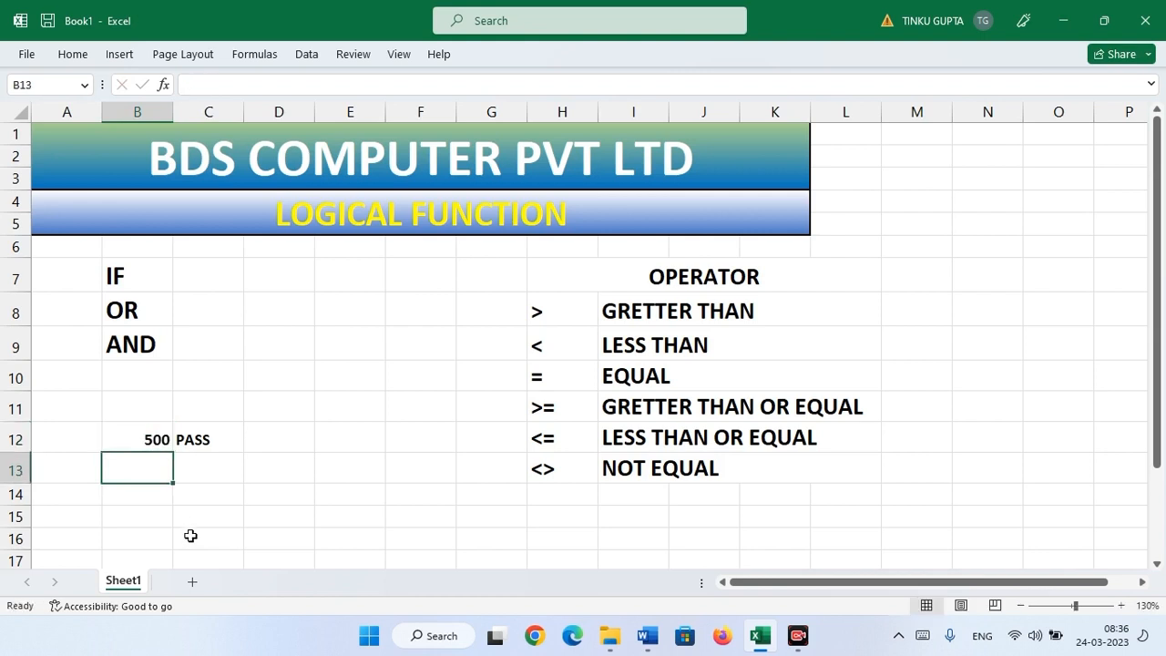
key(Up)
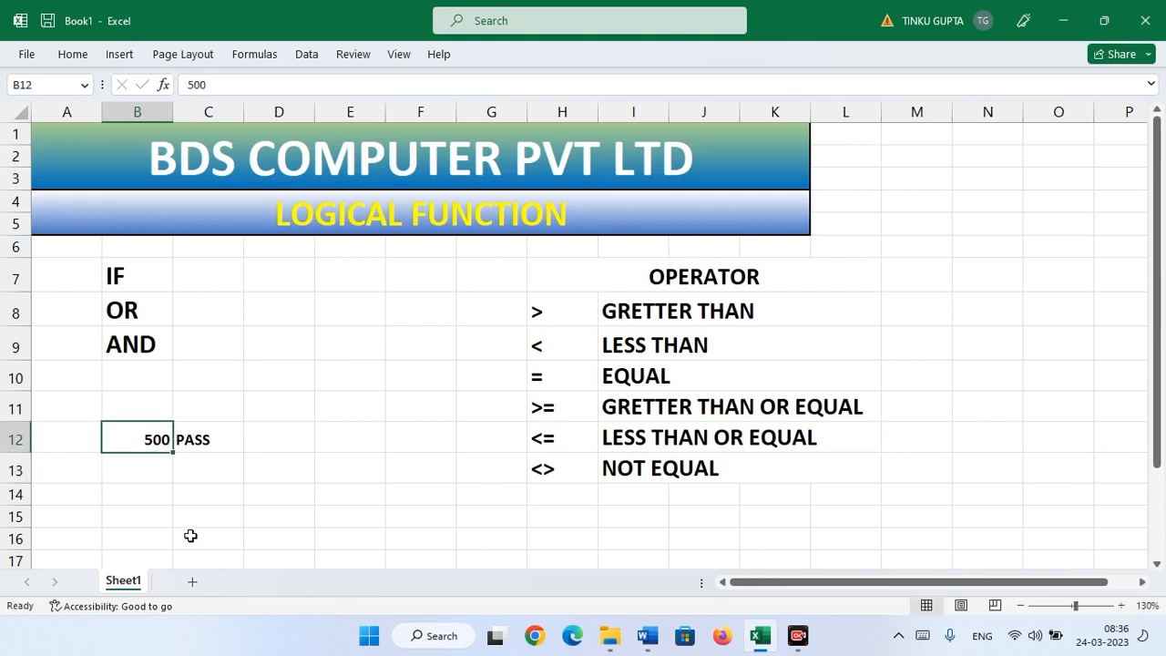
text(50)
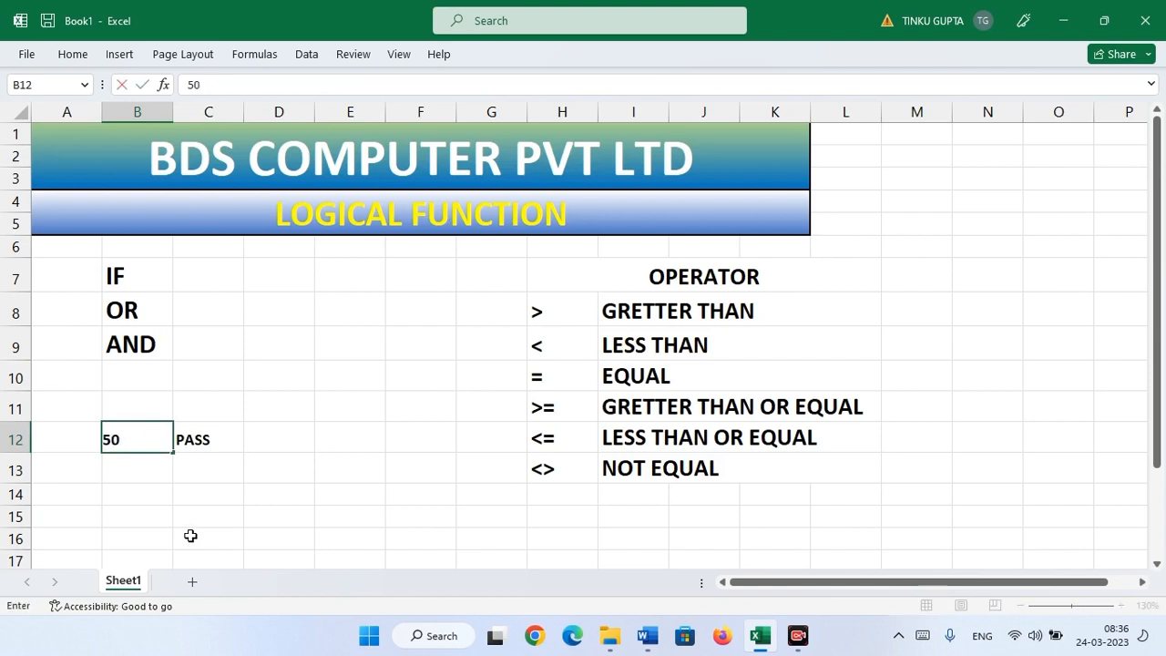
key(Return)
key(Up)
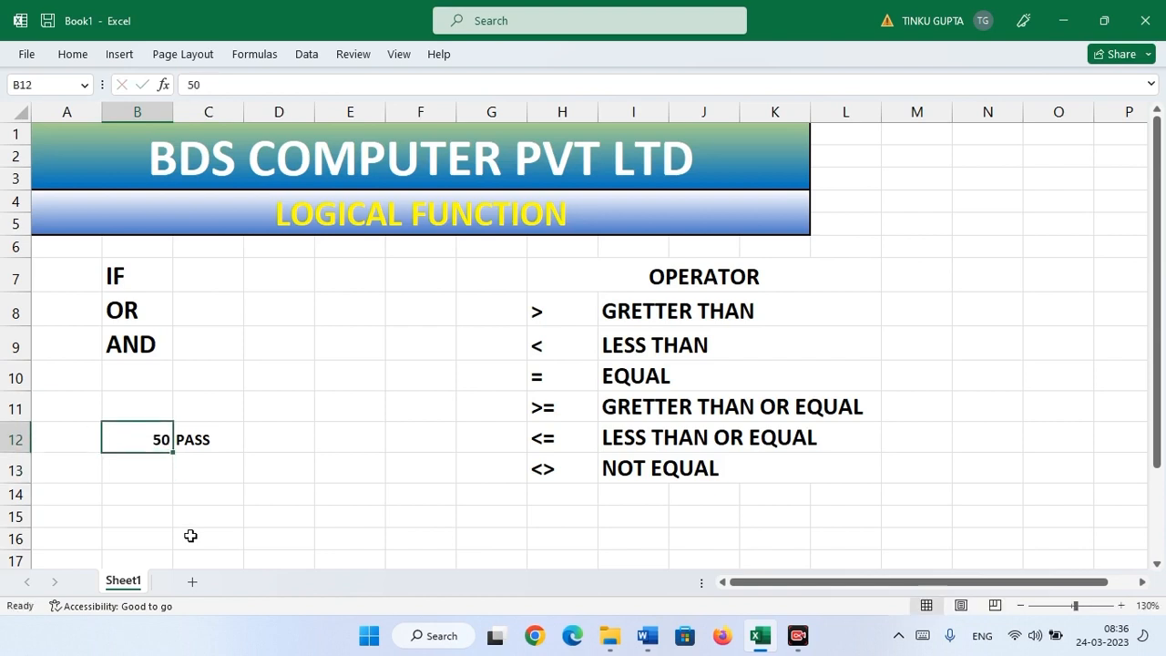
text(300)
key(Return)
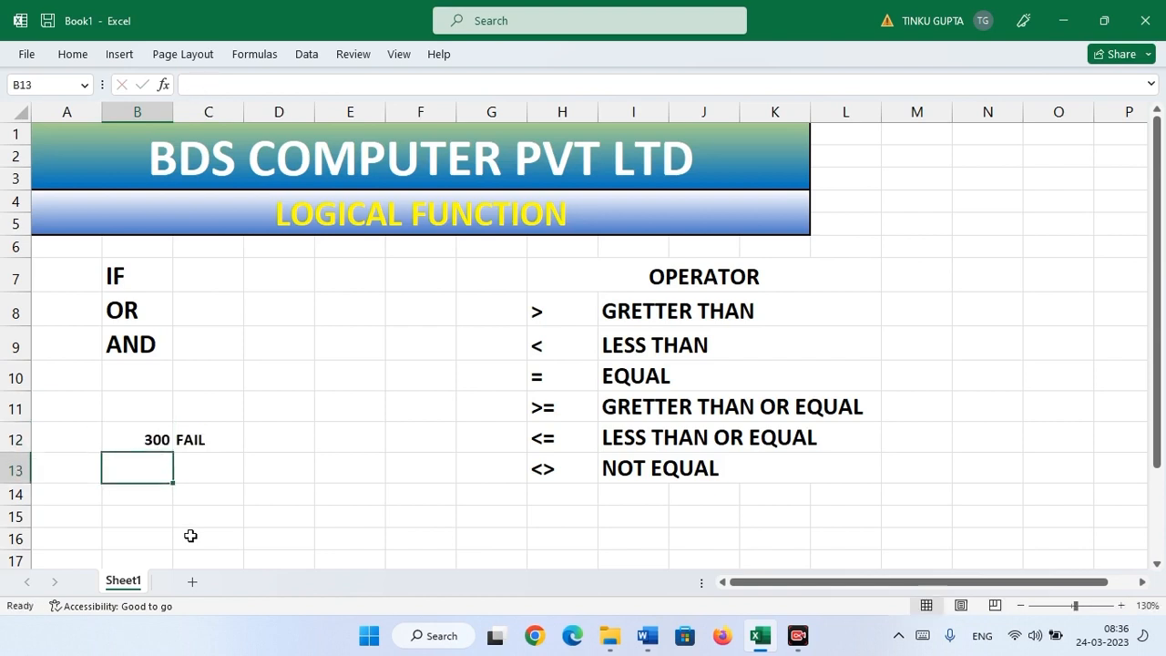
click(216, 442)
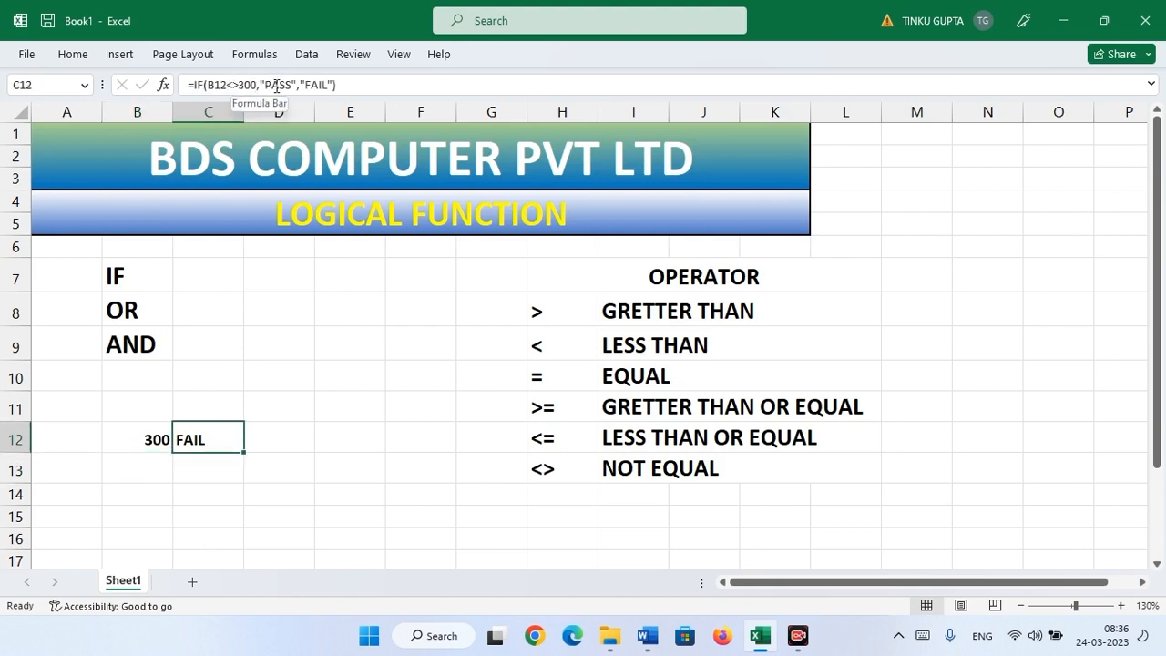
click(132, 444)
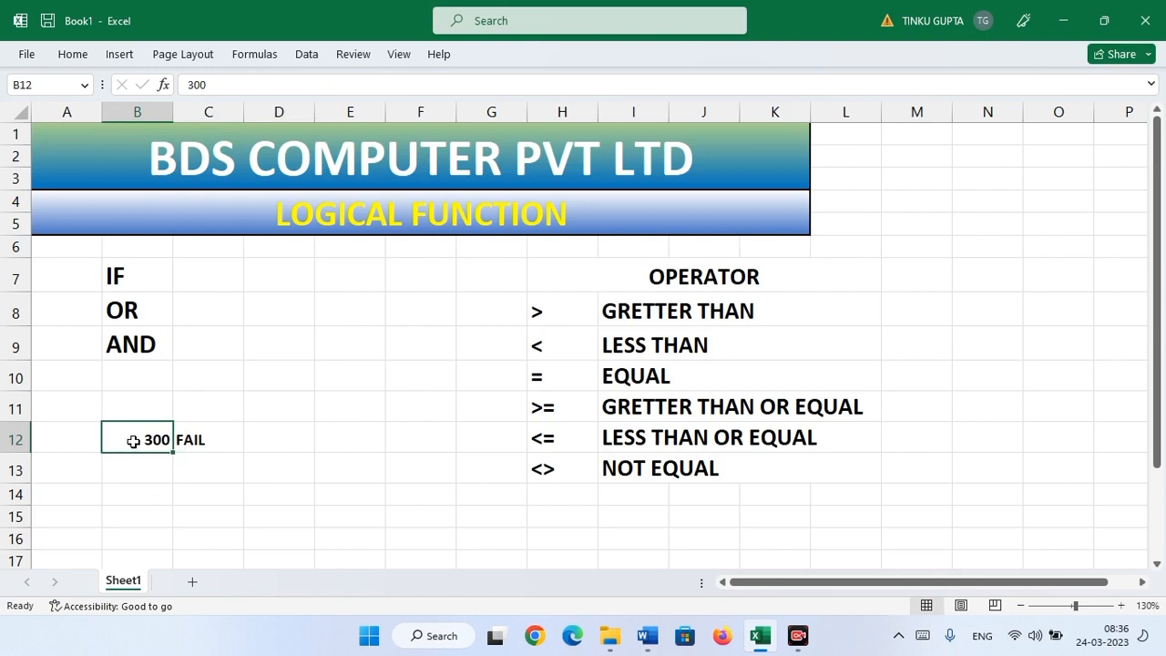
- Select the comparison operator list H8:H13, then the OR label in B8
drag(541, 311, 539, 471)
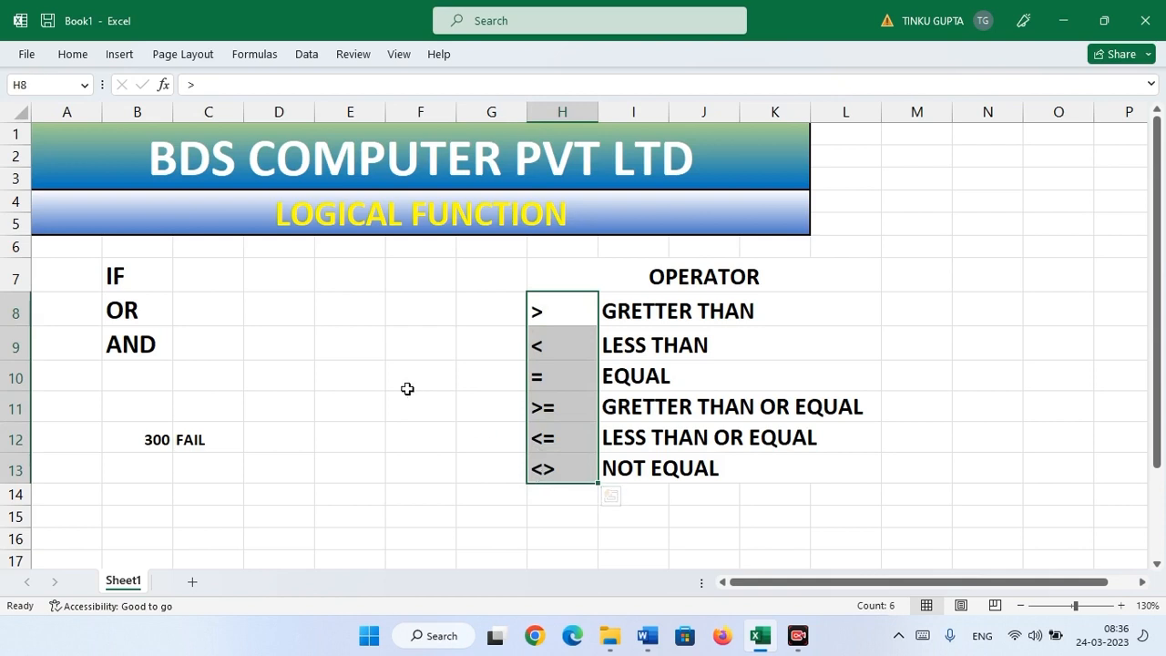
click(195, 318)
click(121, 318)
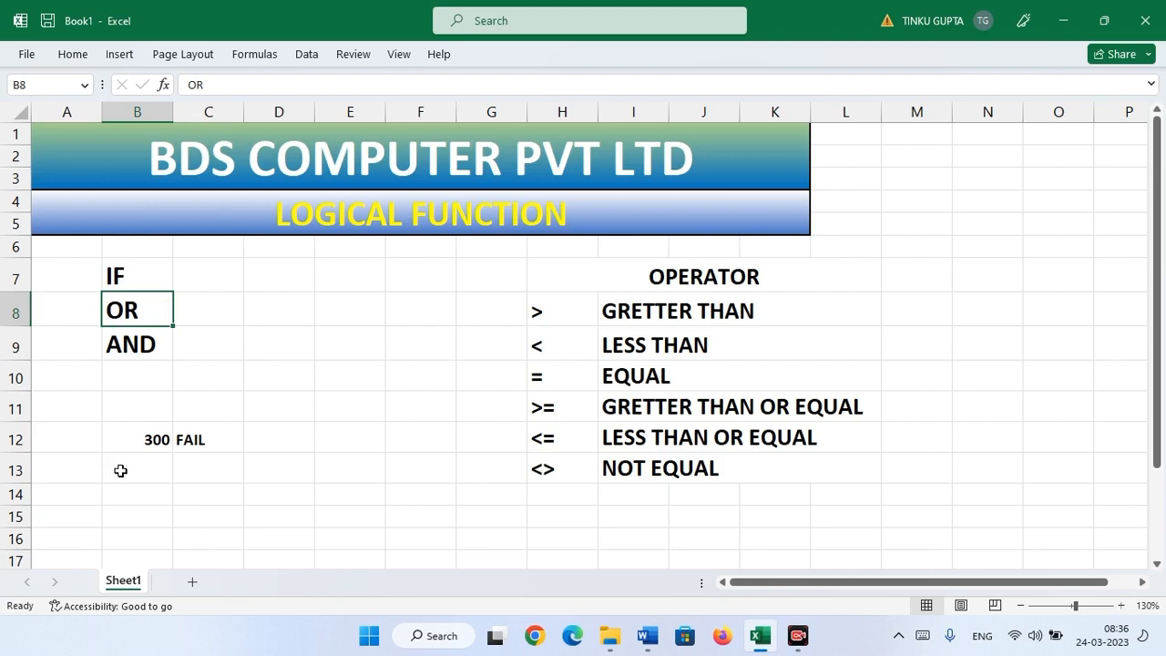
- Type the test values 250 into B14 and 270 into C14
click(119, 440)
click(119, 470)
click(128, 491)
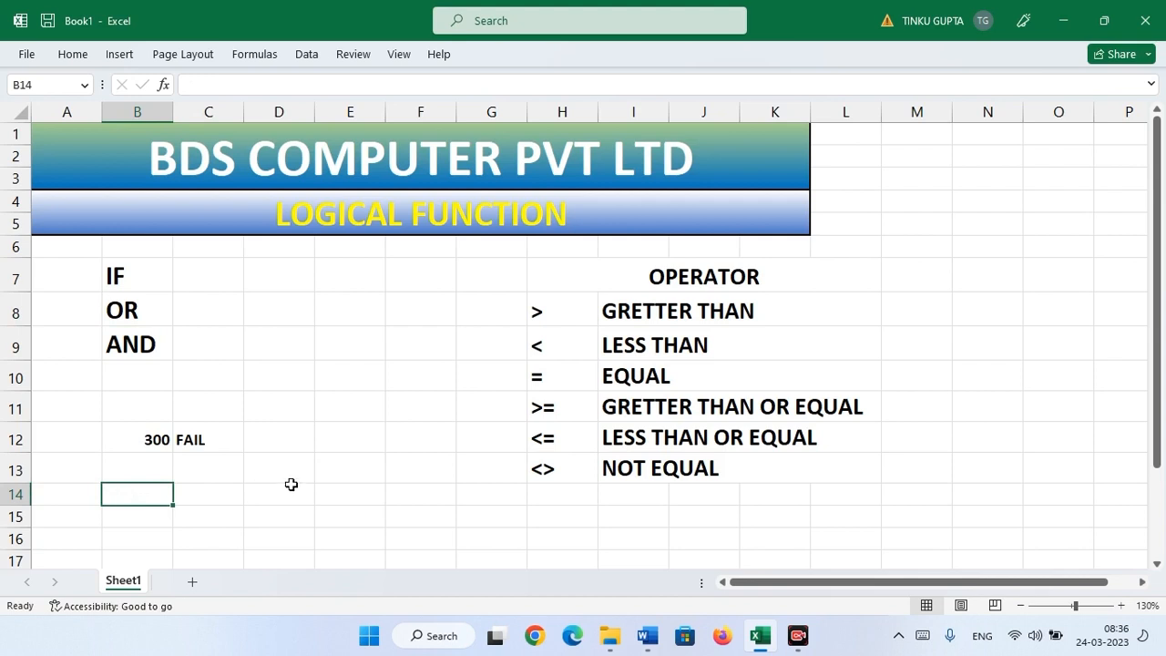
text(250)
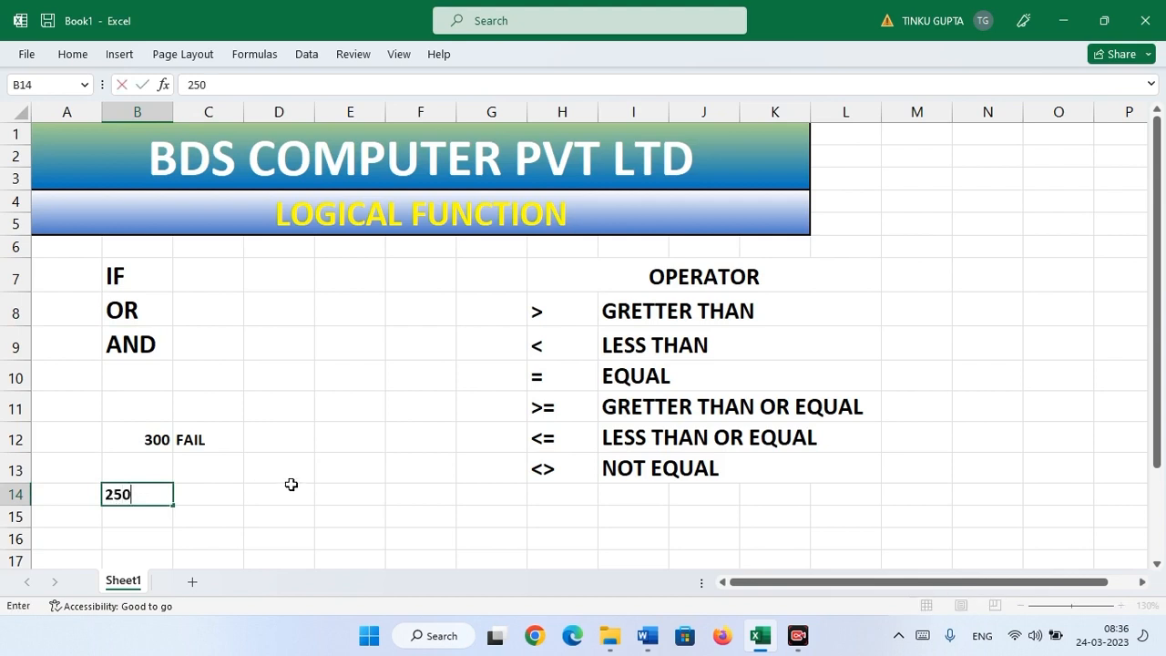
key(Tab)
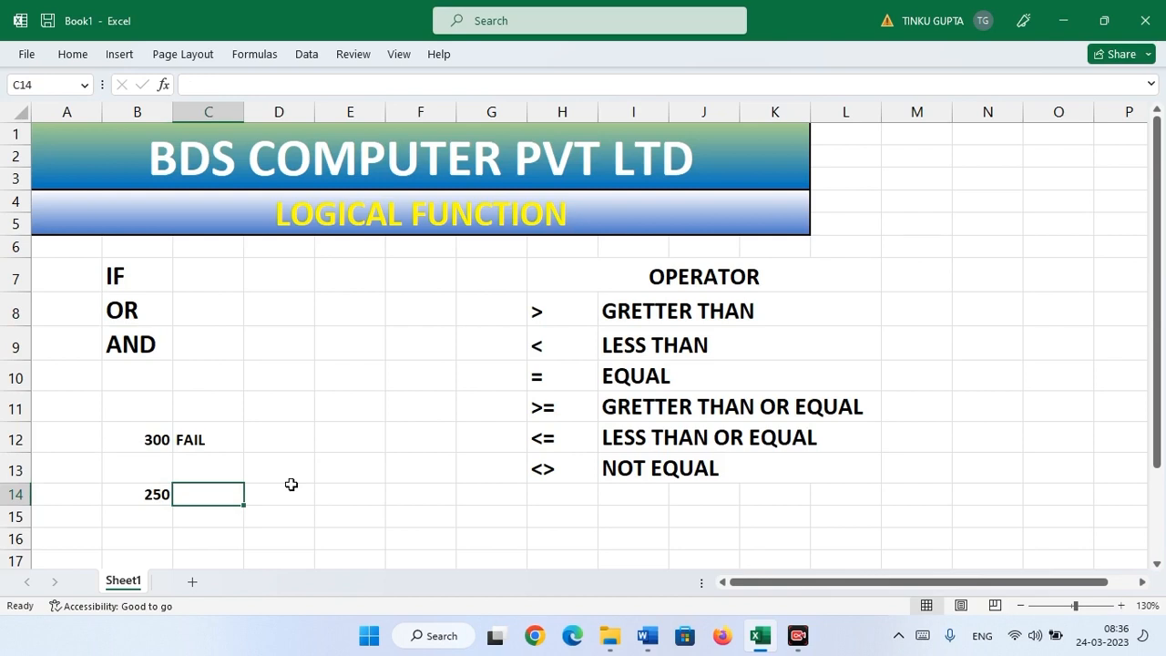
text(270)
key(Tab)
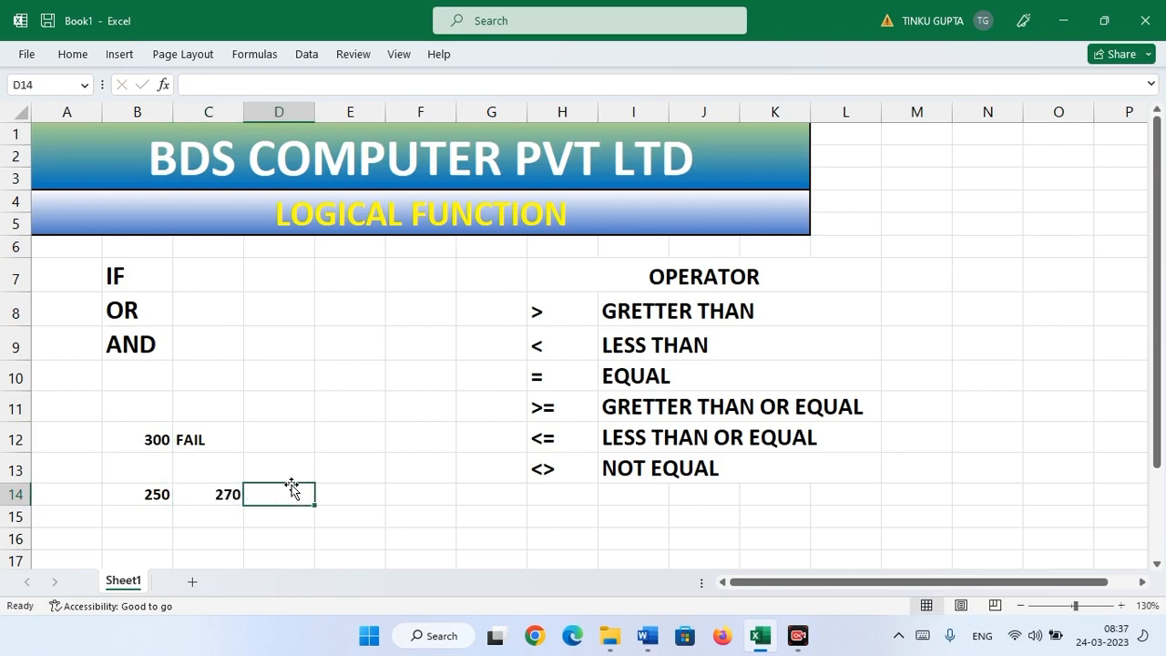
- Enter =OR(B14>260,C14>260) in D14, which returns TRUE
text(=)
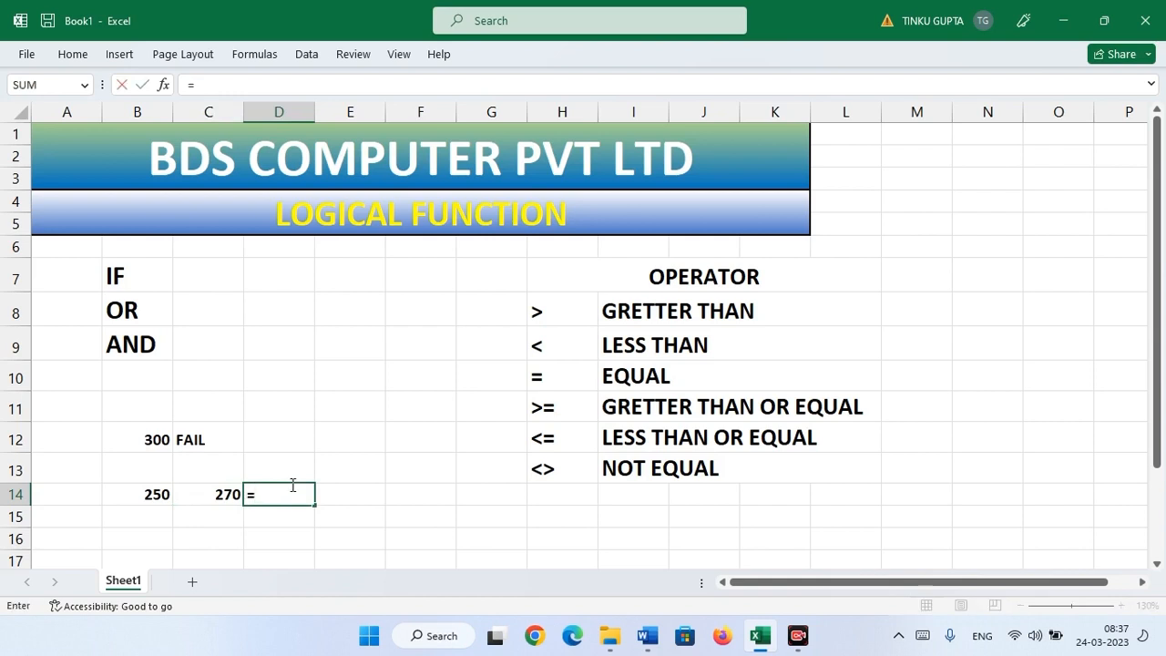
text(OR)
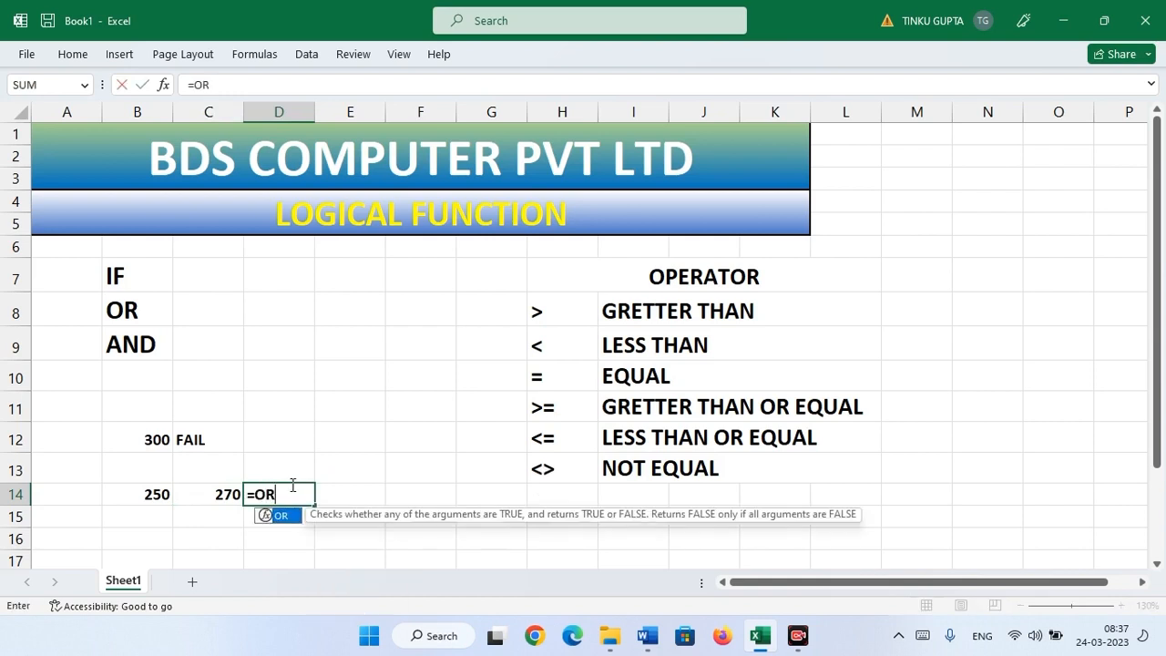
text(()
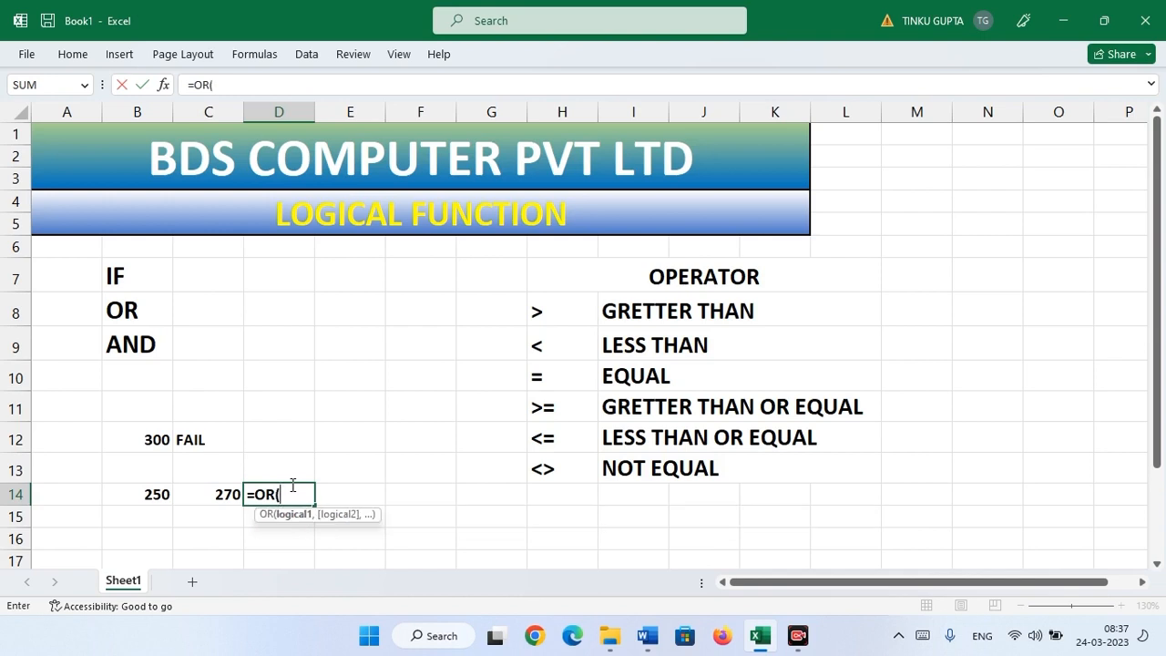
click(157, 494)
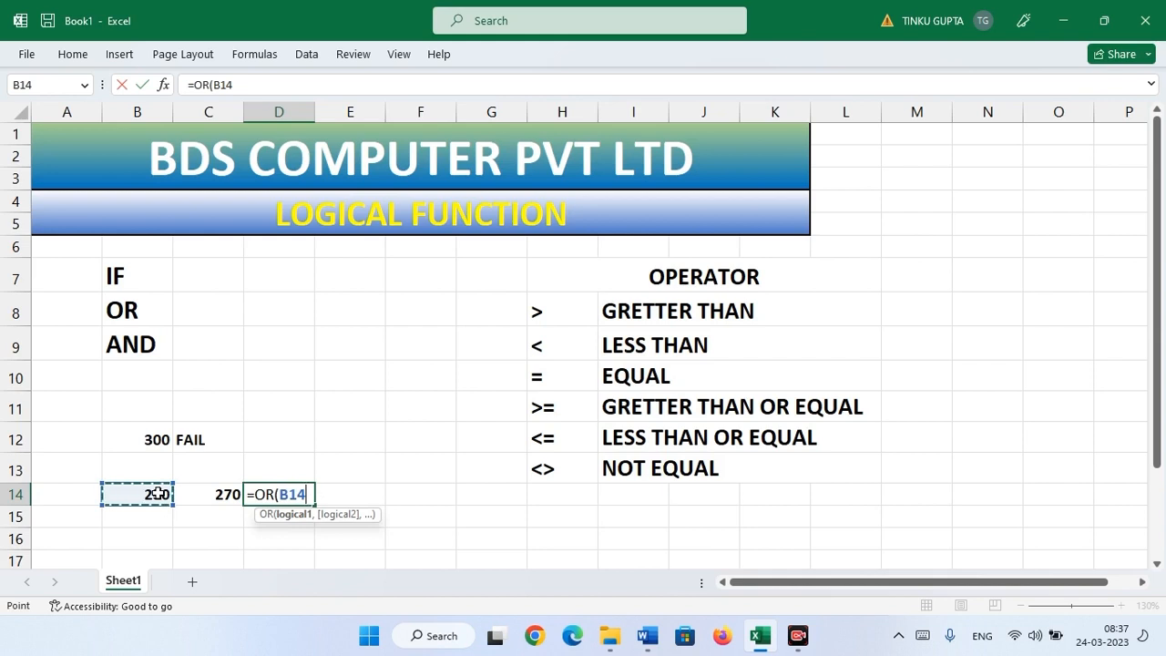
text(=)
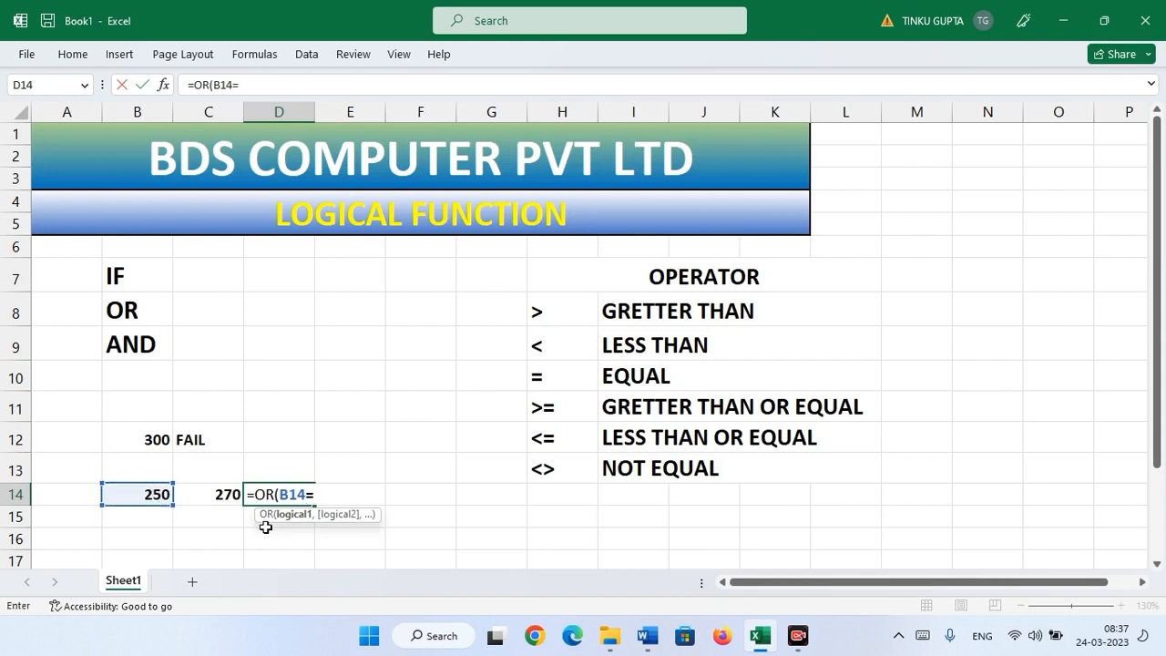
key(BackSpace)
text(>260,)
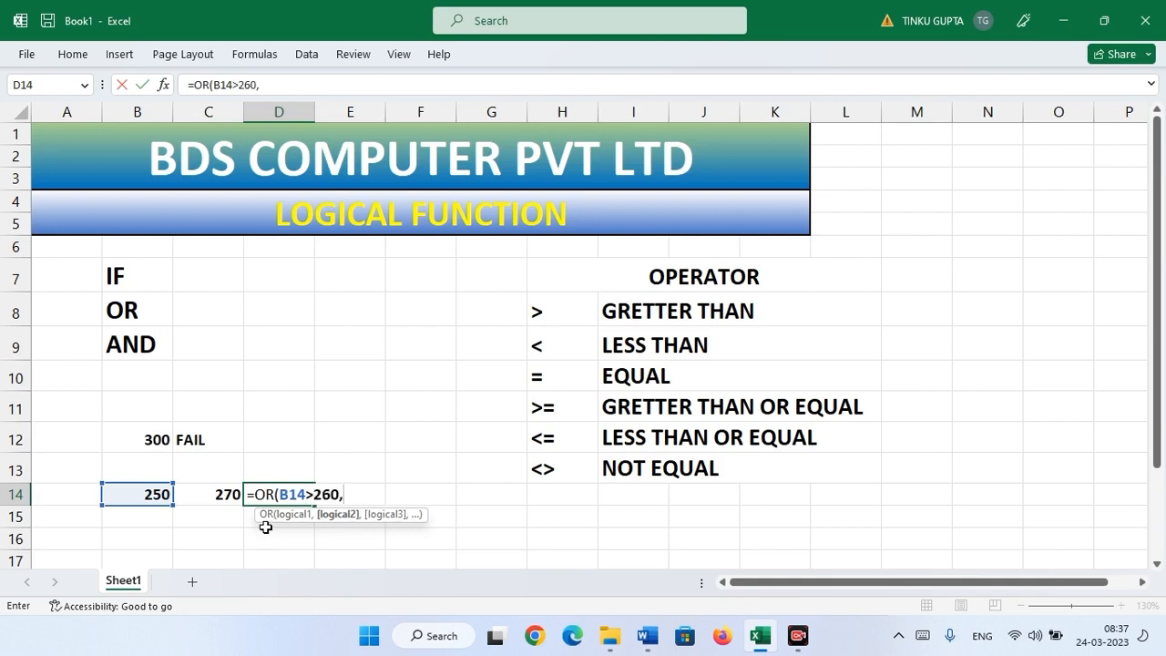
click(210, 493)
text(>26)
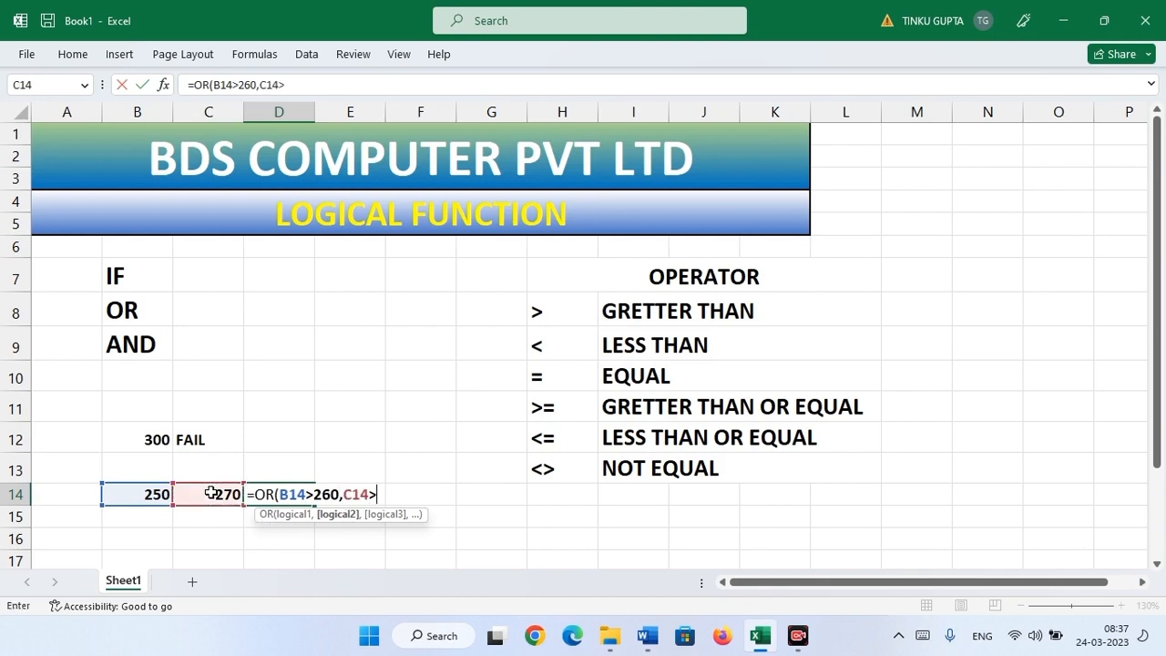
text(0))
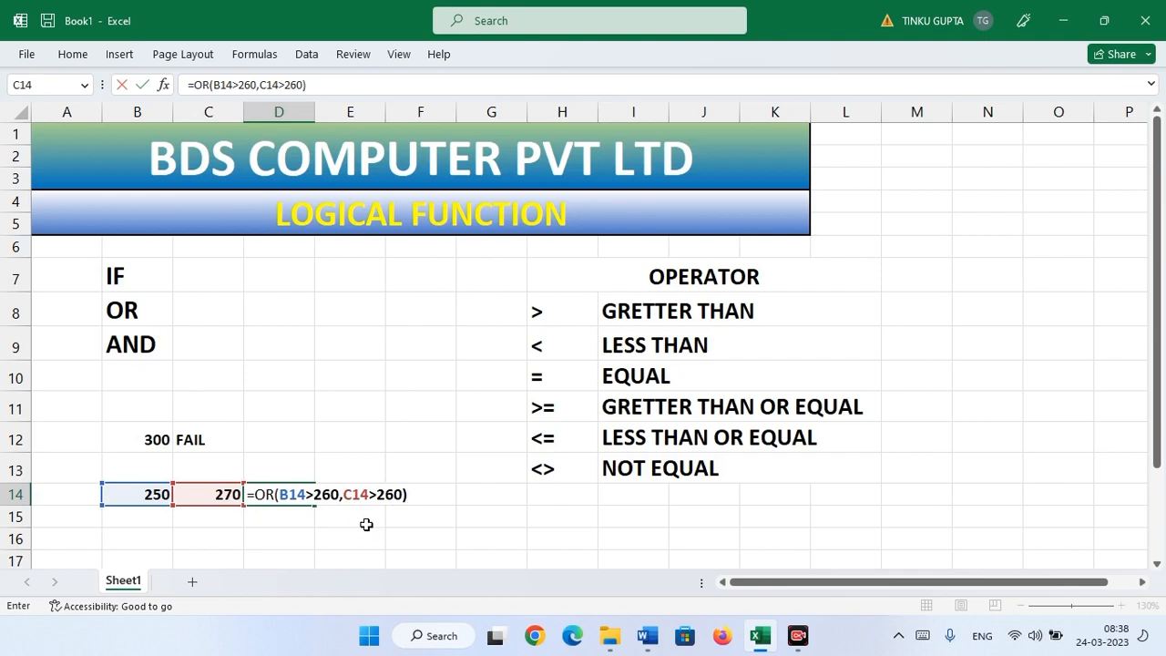
key(Return)
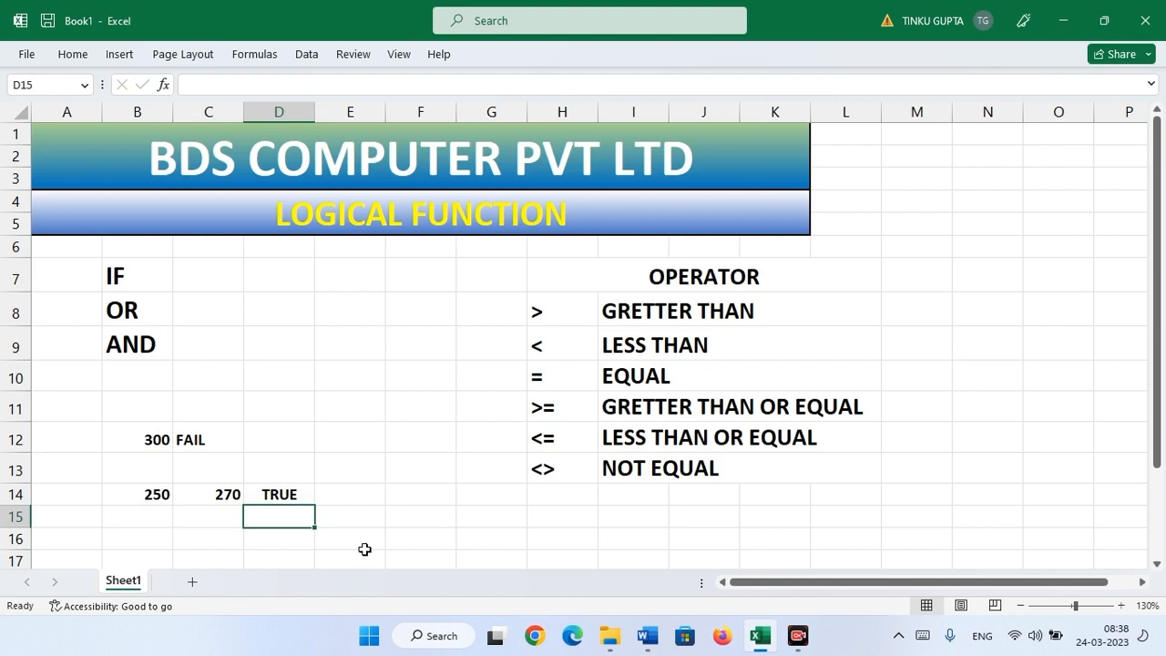
click(284, 488)
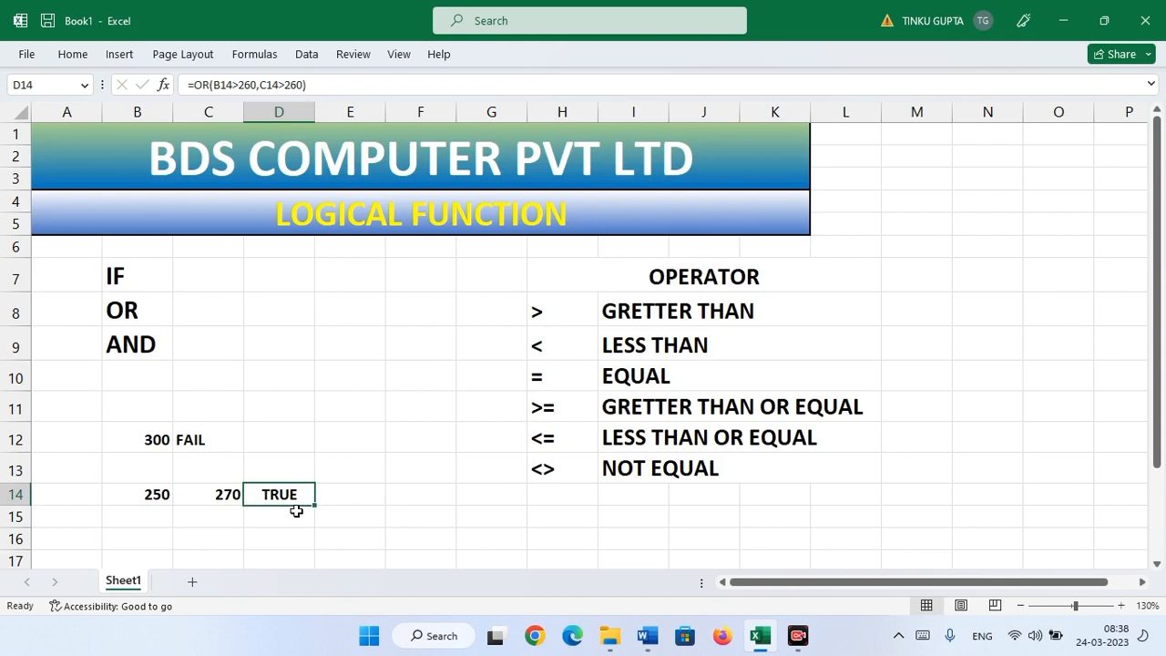
- Change both 260 thresholds in D14's OR formula to 280 so it shows FALSE, then reopen it
key(F2)
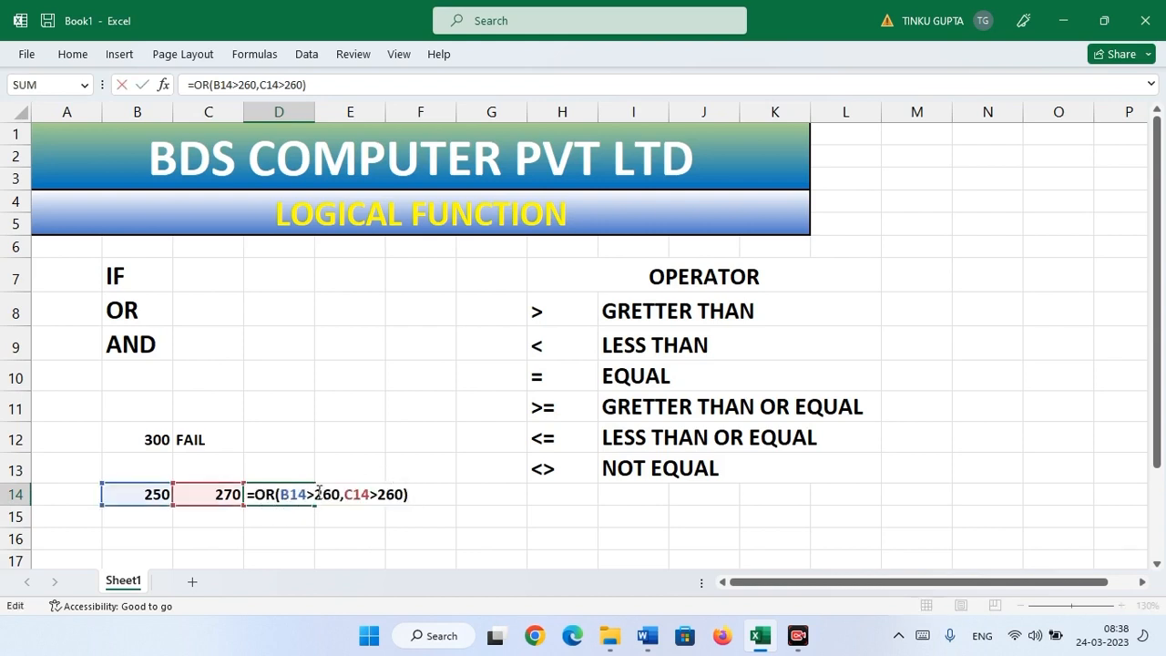
click(342, 493)
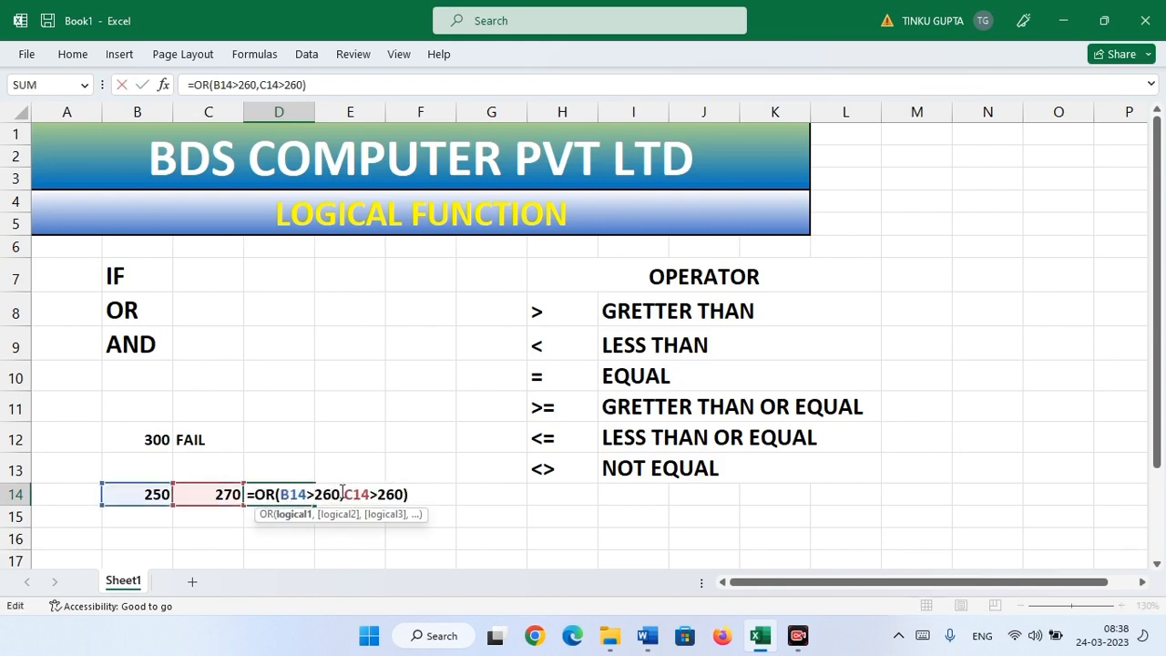
key(BackSpace)
key(BackSpace)
text(0)
key(BackSpace)
text(80)
click(406, 494)
key(BackSpace)
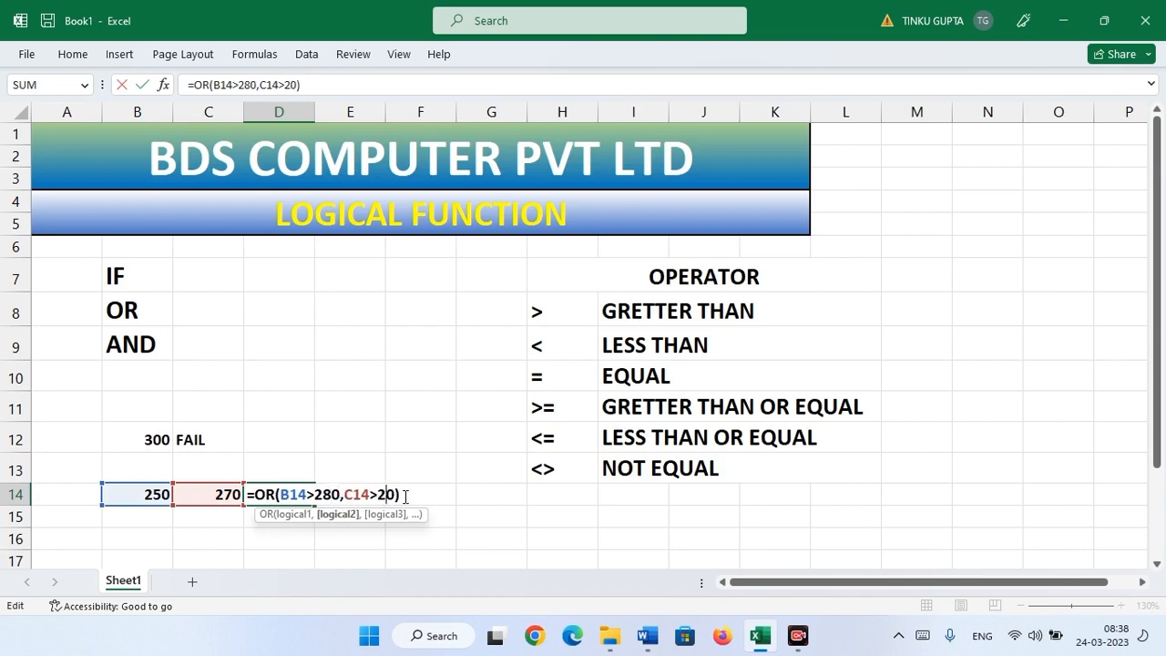
text(8)
key(Return)
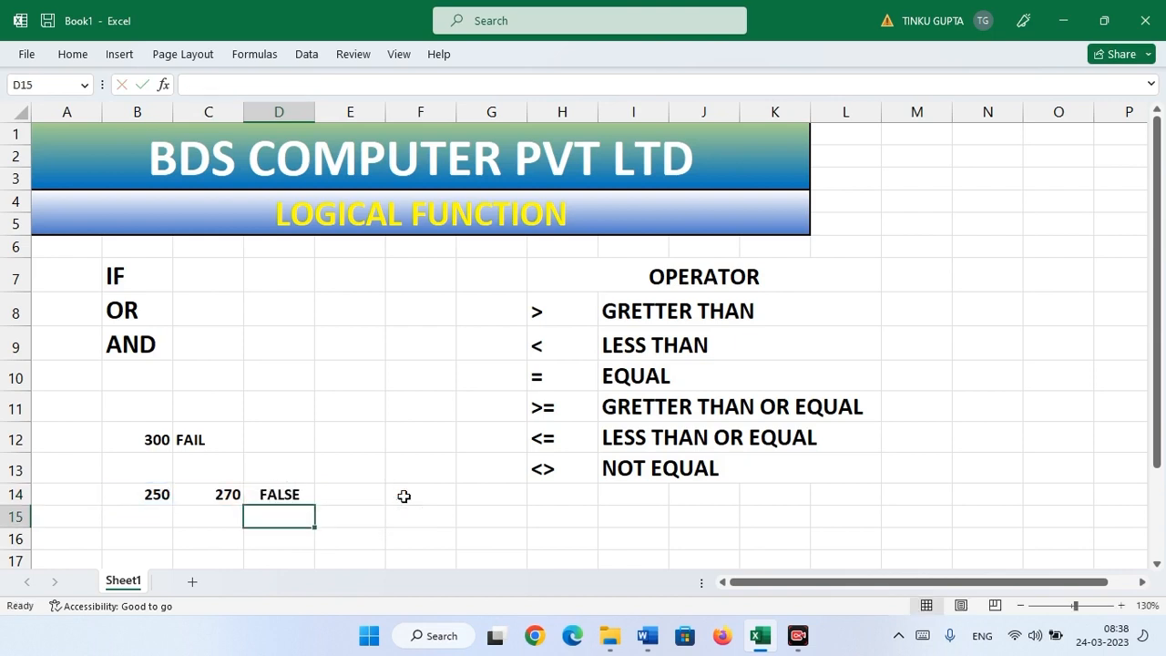
click(297, 496)
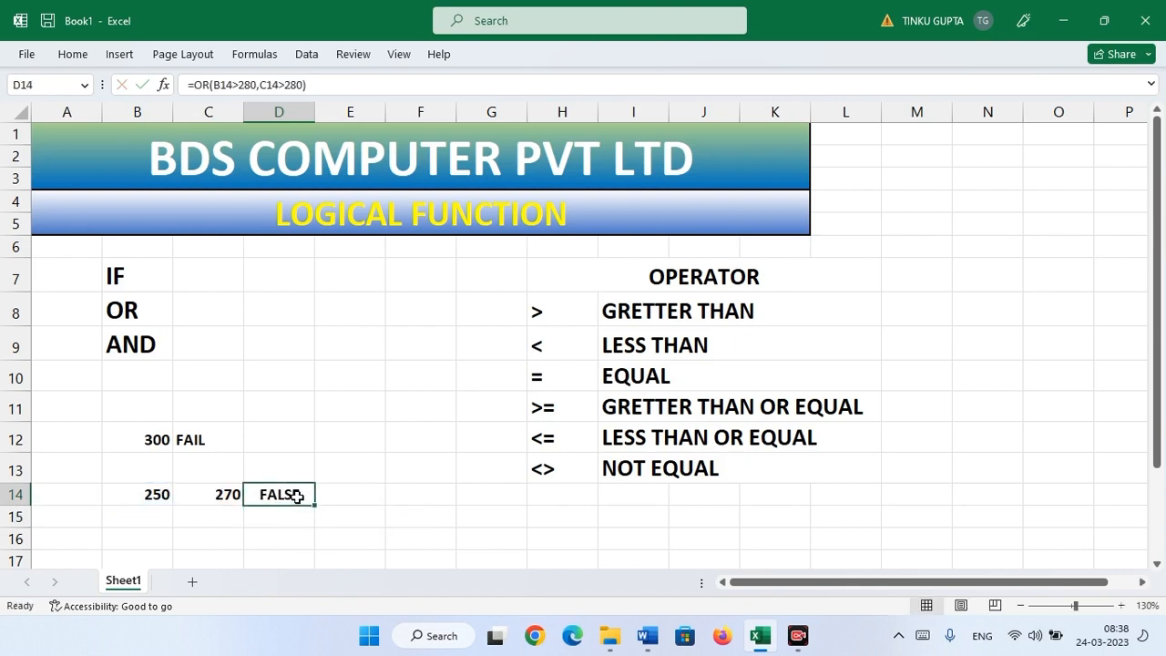
double_click(297, 496)
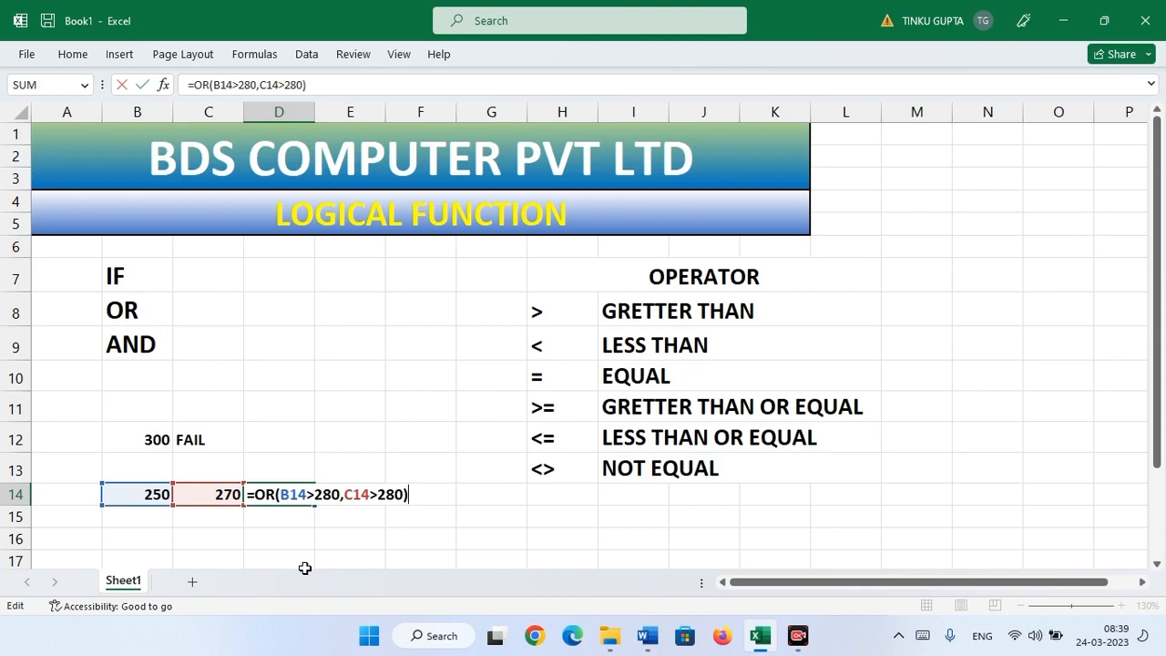
- Append "PASS","FAIL" arguments to D14's OR formula, then reopen it after the equals sign
key(BackSpace)
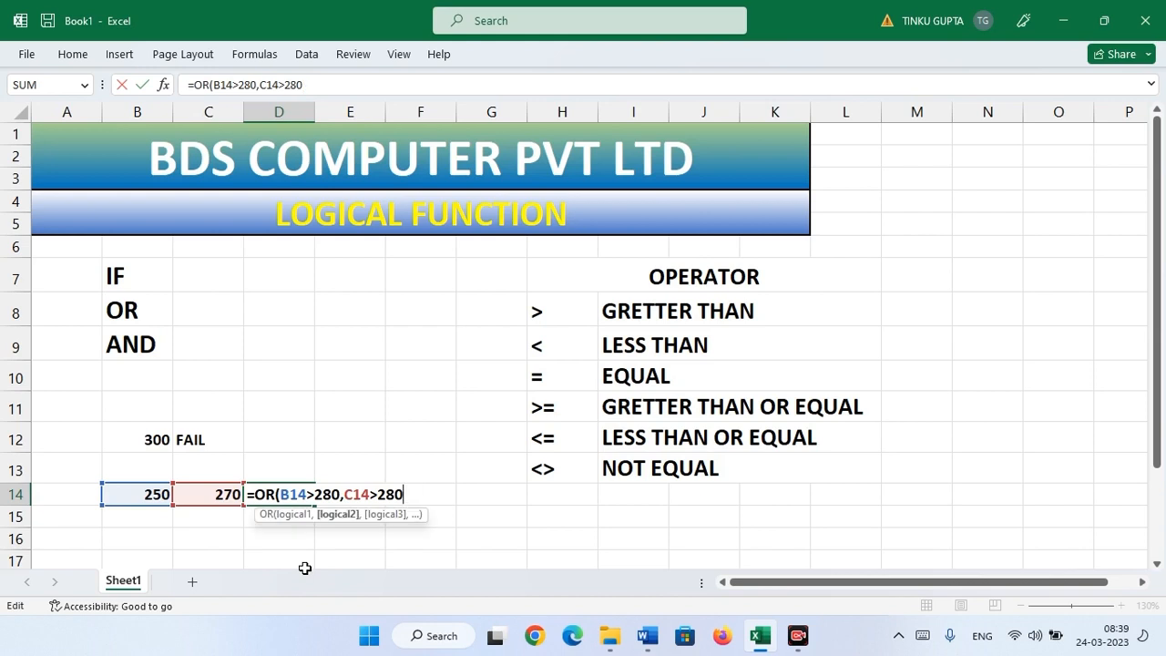
text(,)
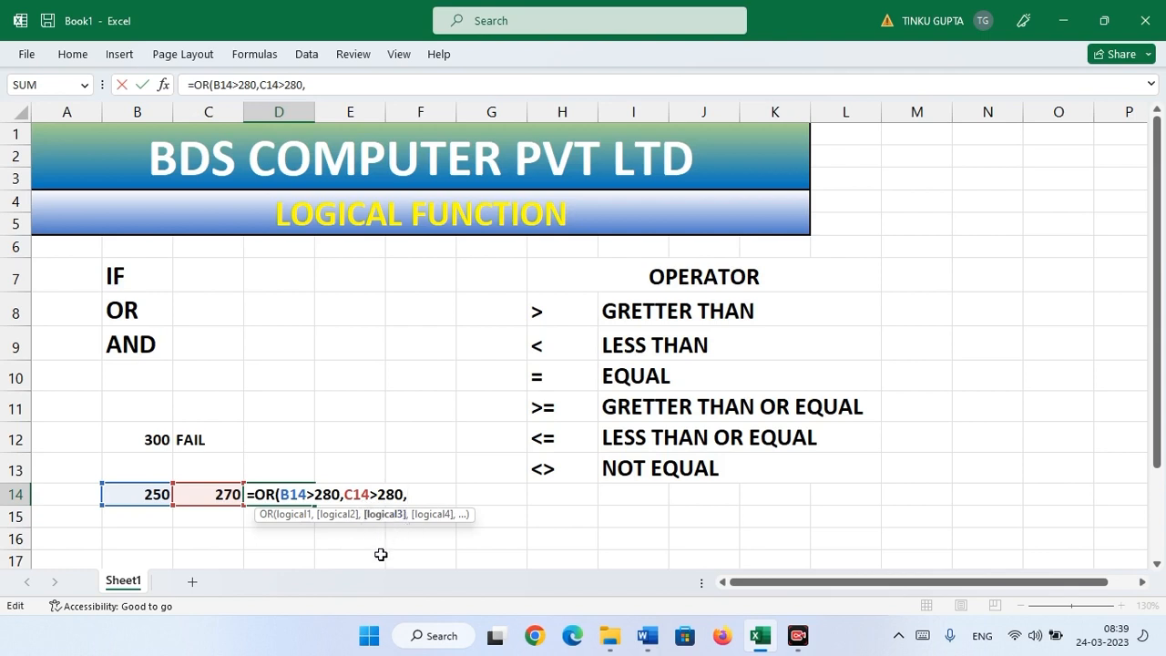
text("PASS","F)
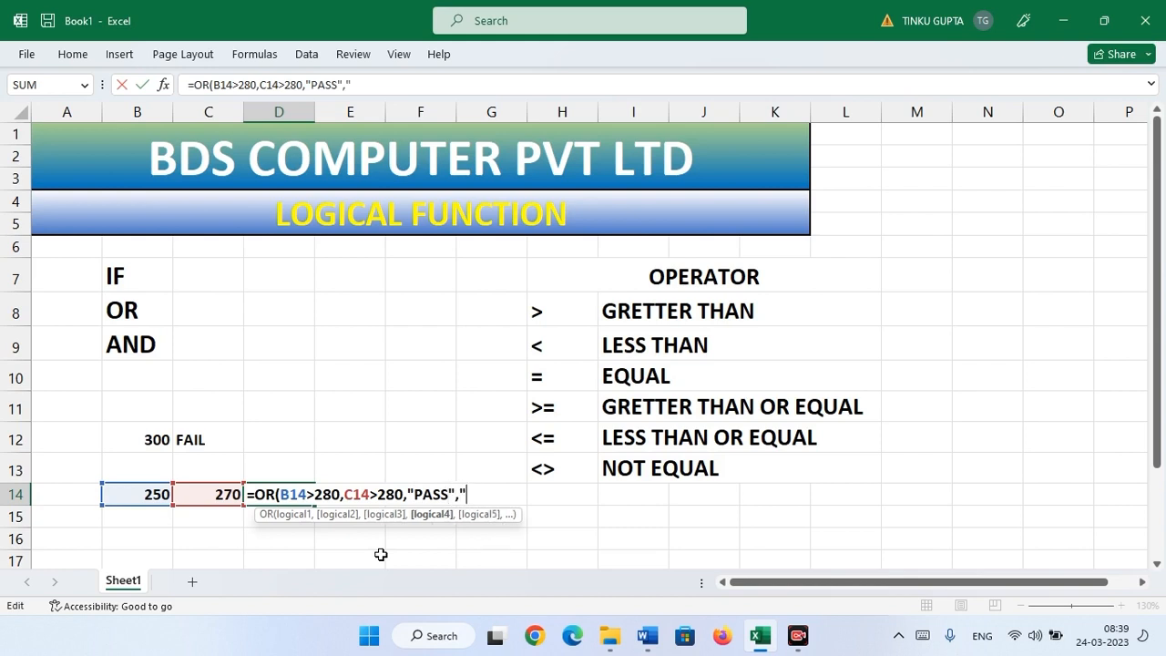
text(AIL"))
key(Return)
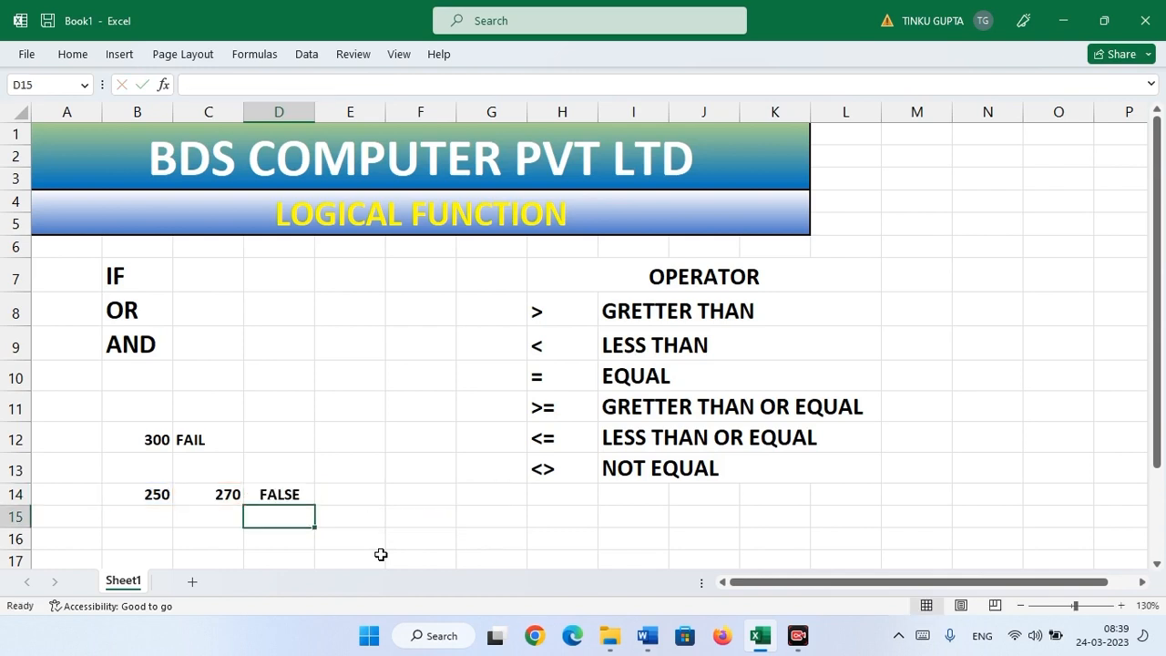
click(278, 490)
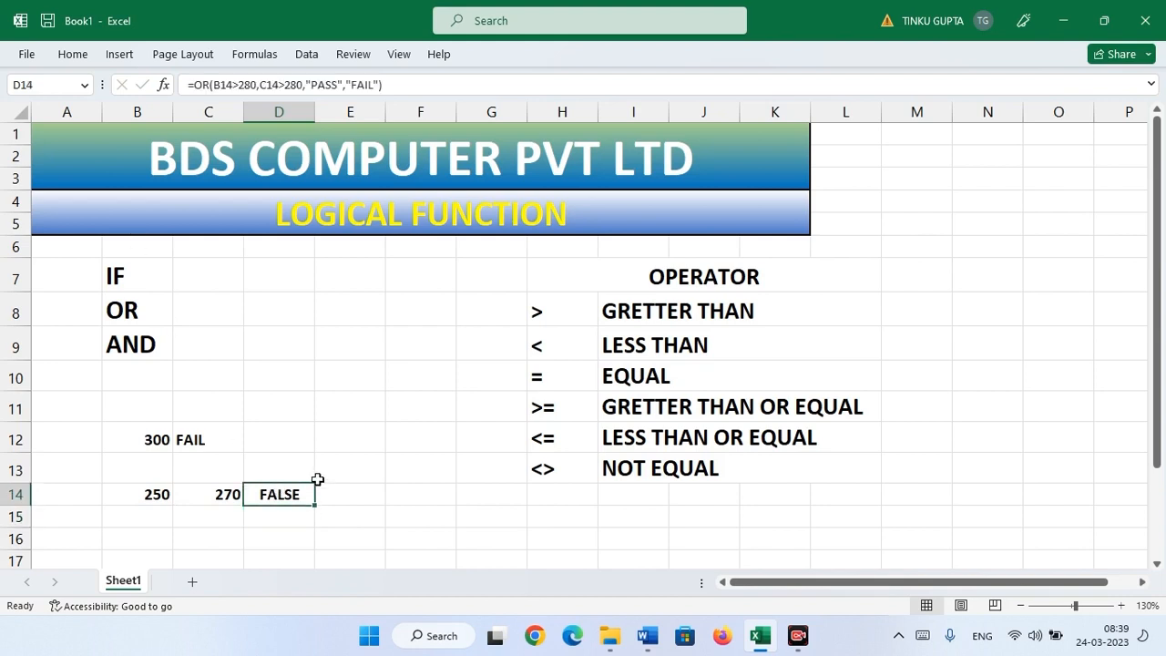
key(F2)
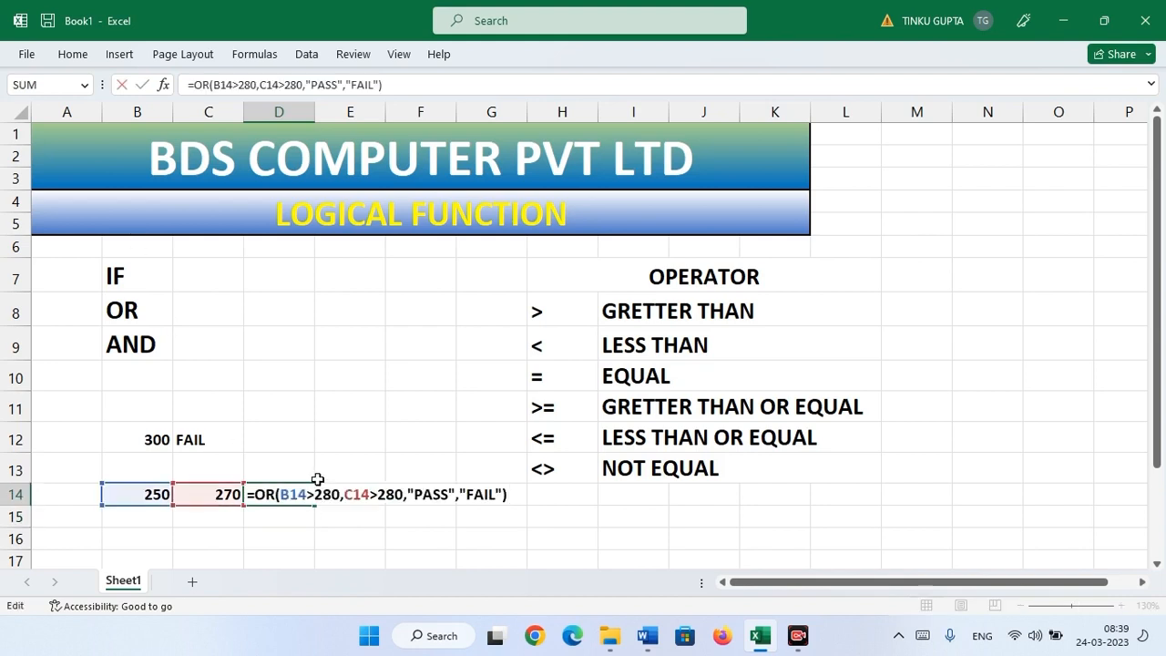
click(253, 494)
- Rewrite D14 as =IF(OR(B14>280,C14>280),"PASS","FAIL"), fixing the bracket error, so it shows FAIL
text(IF)
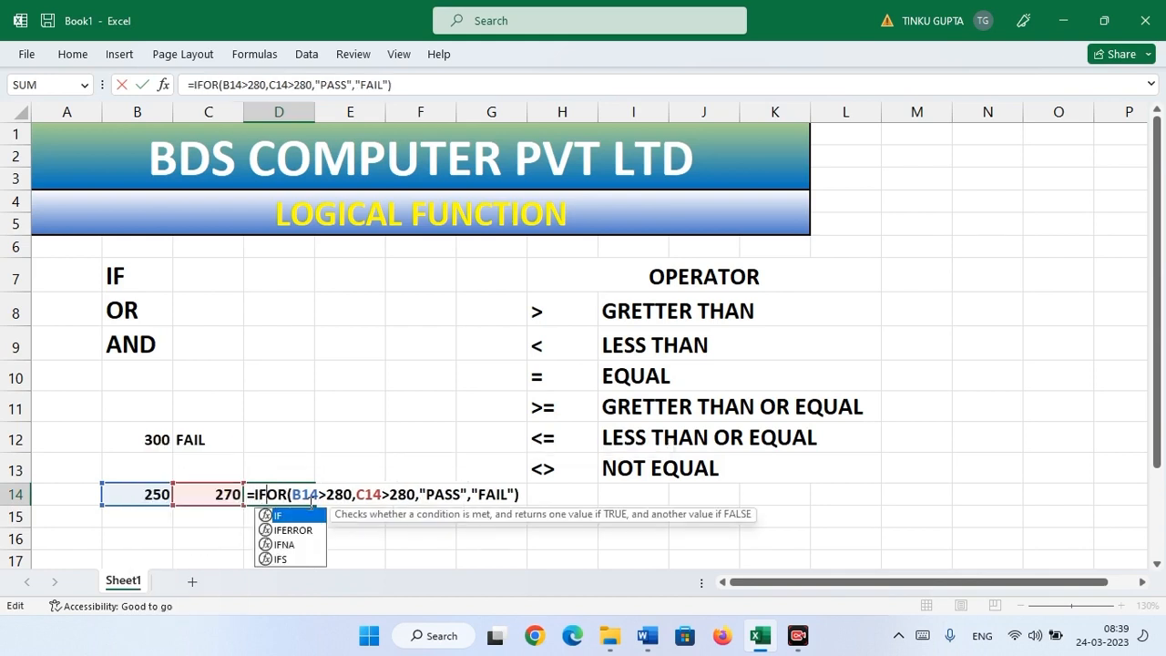
text(()
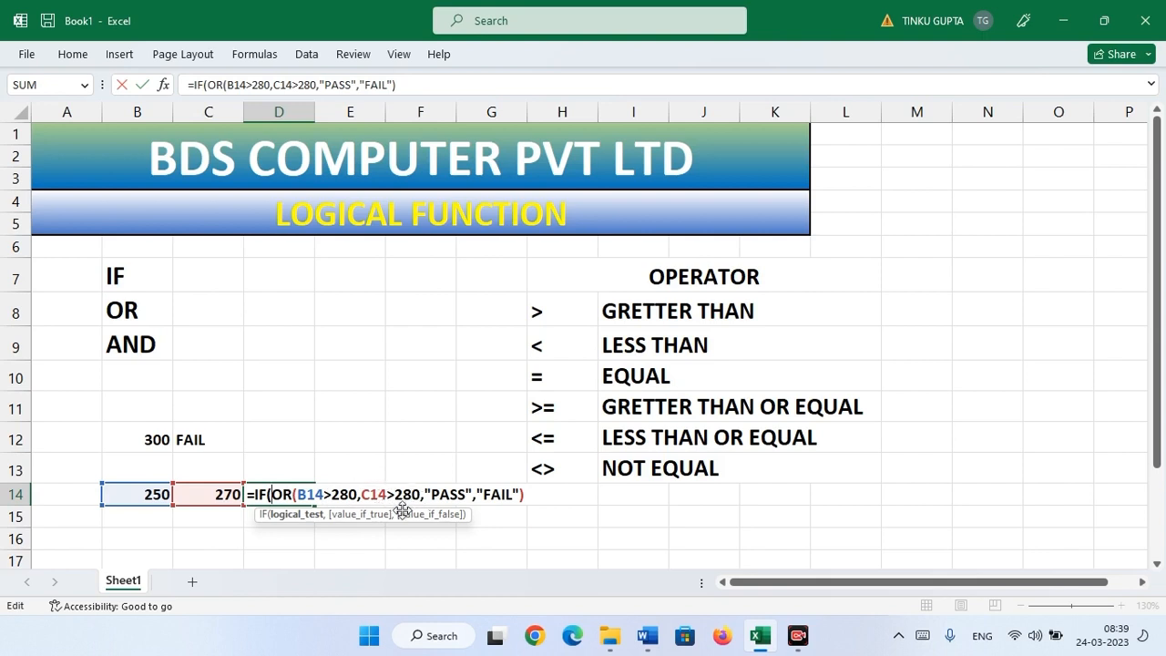
click(528, 494)
text())
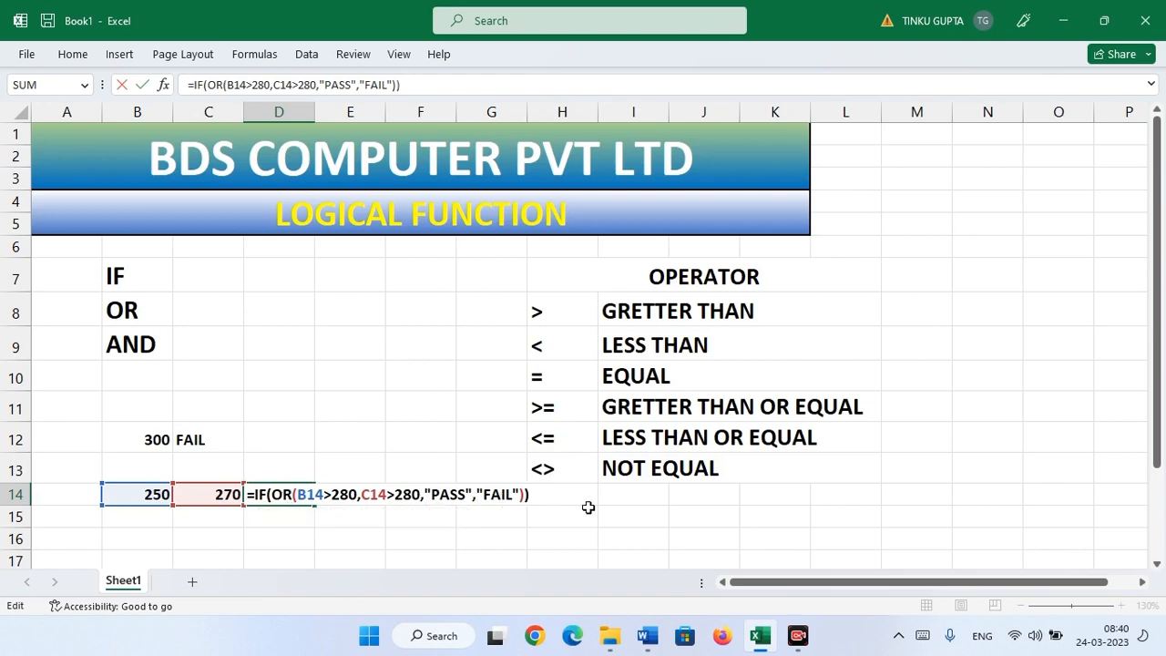
key(Return)
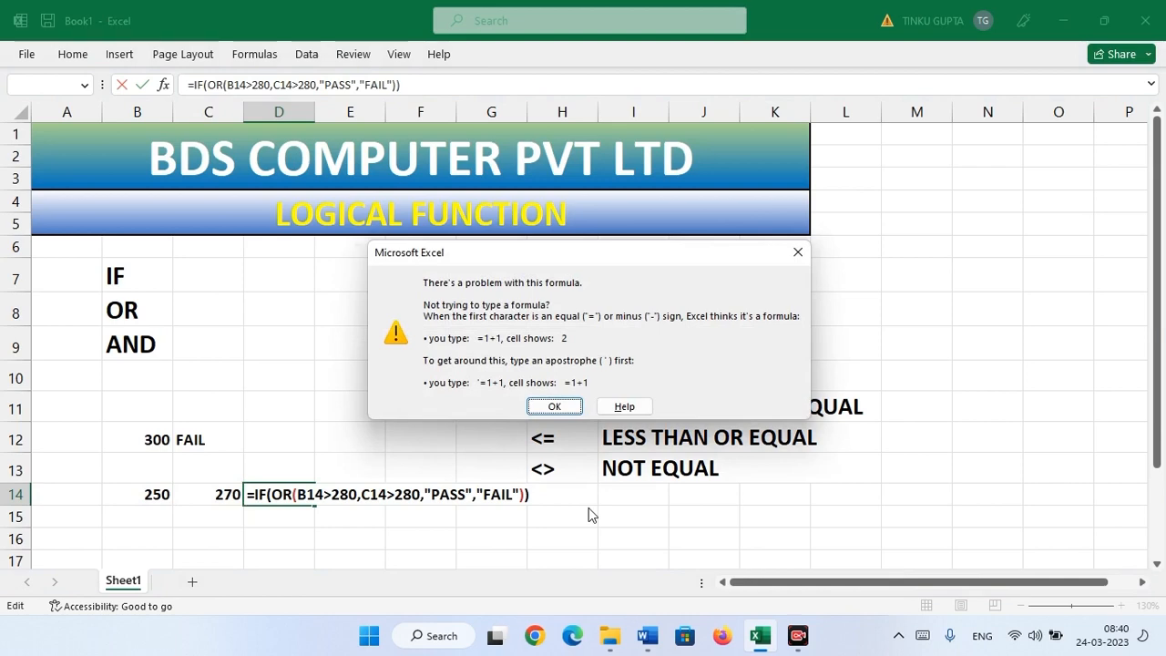
key(Return)
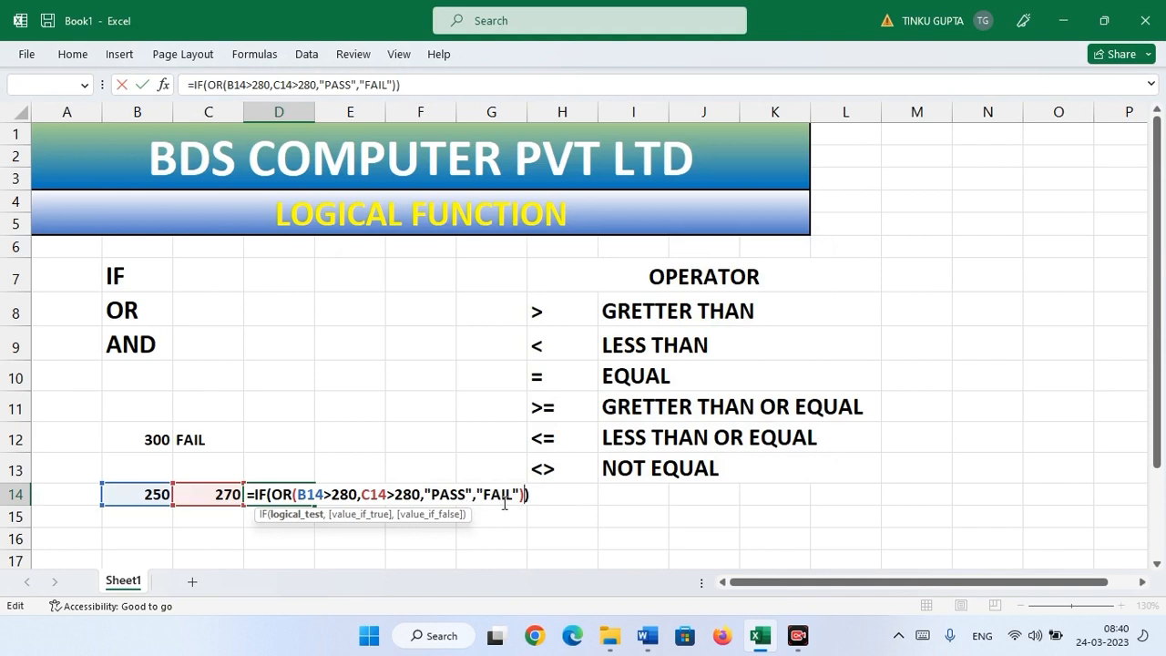
click(554, 497)
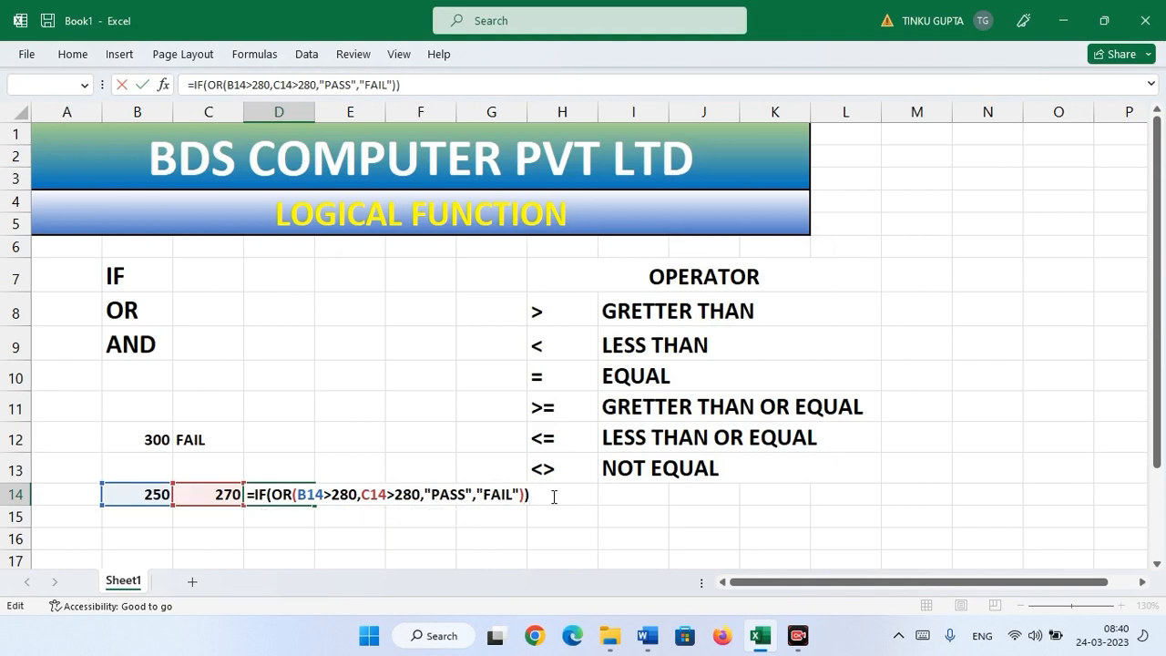
click(419, 493)
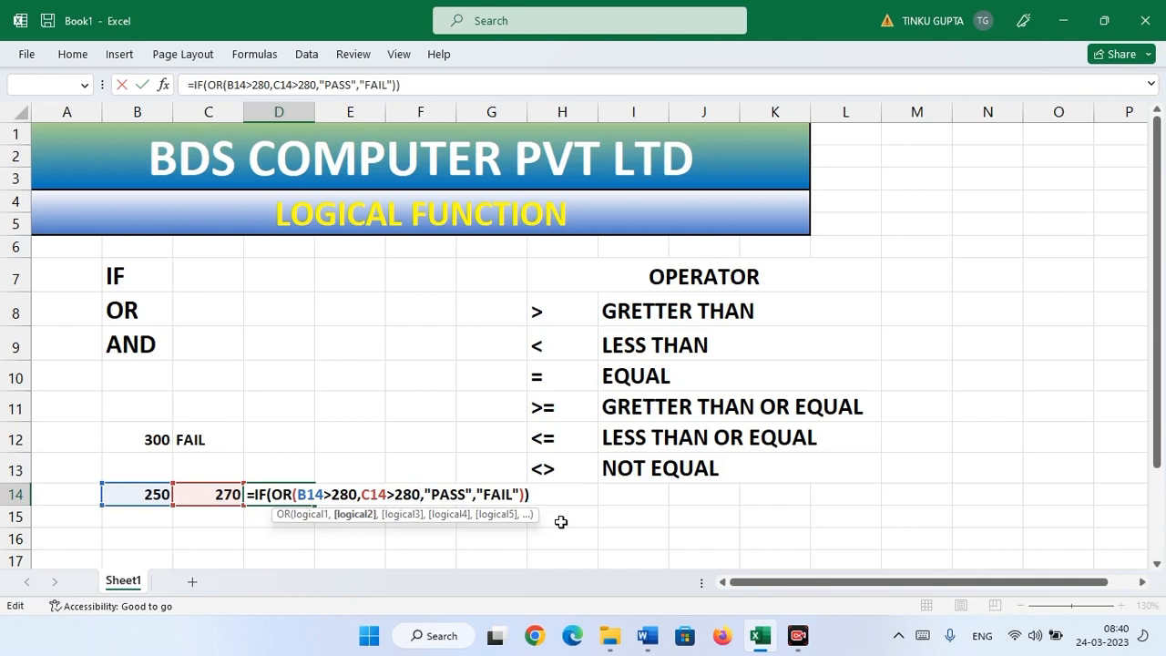
text())
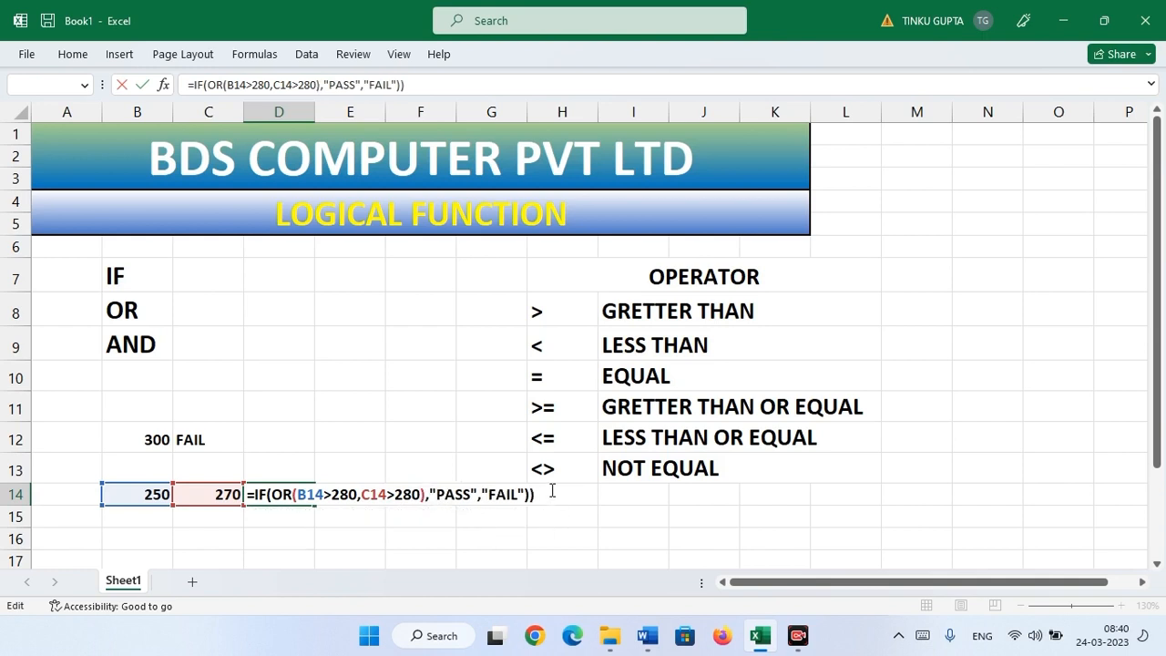
key(Return)
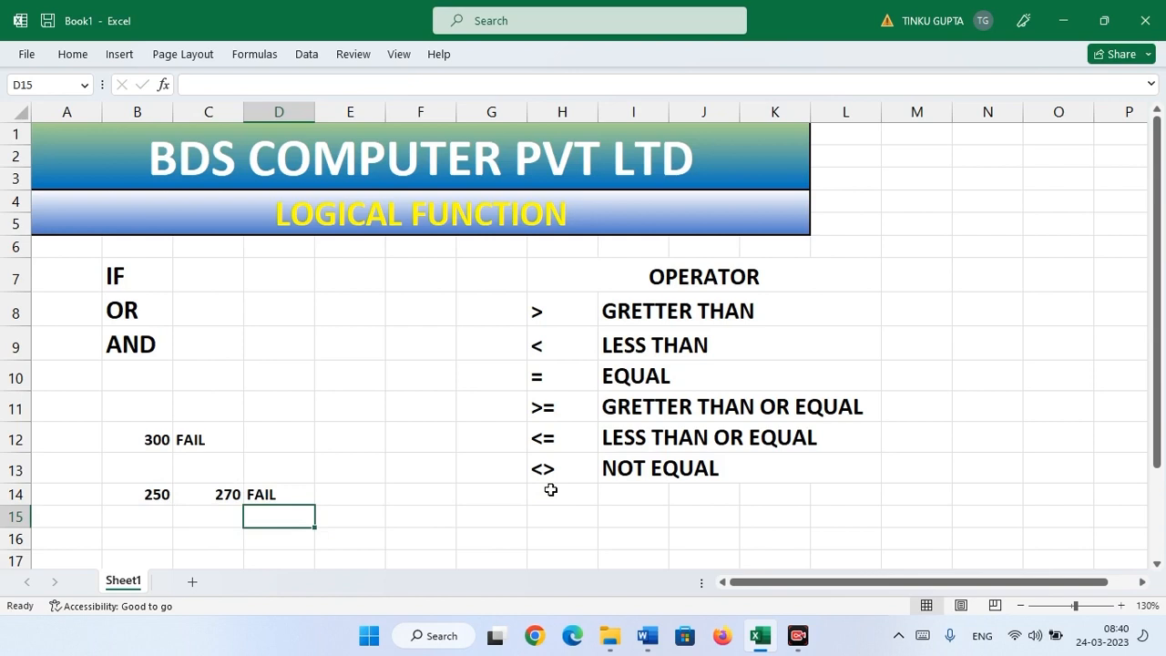
- Change B14 to 285 so D14's IF(OR) result becomes PASS
click(138, 493)
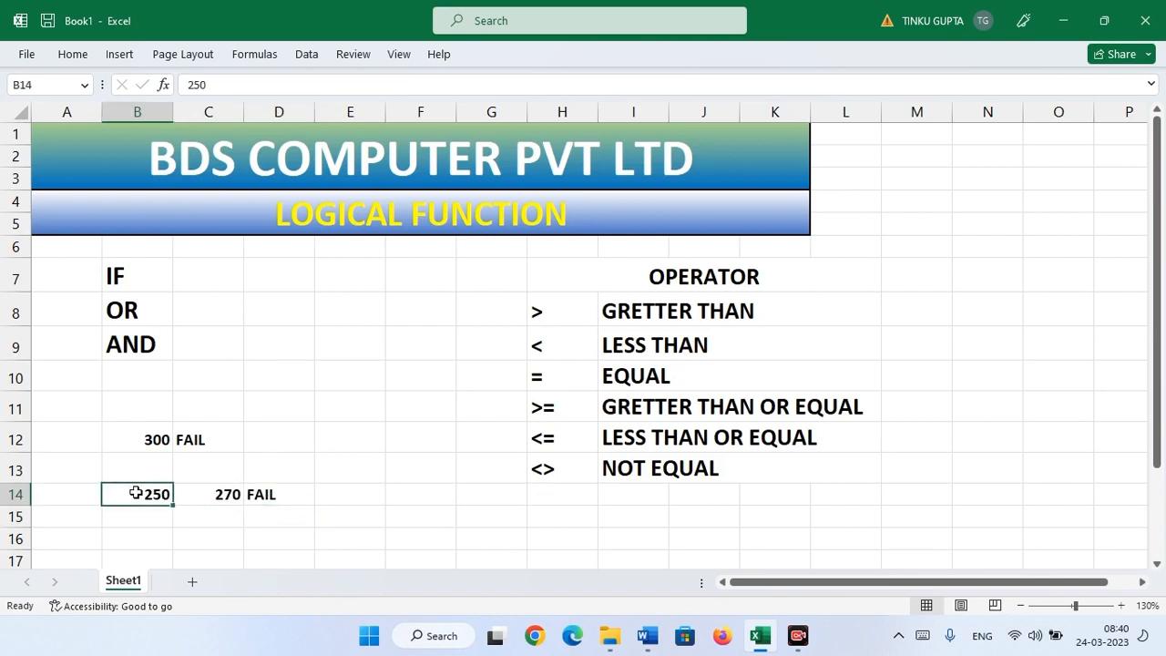
text(285)
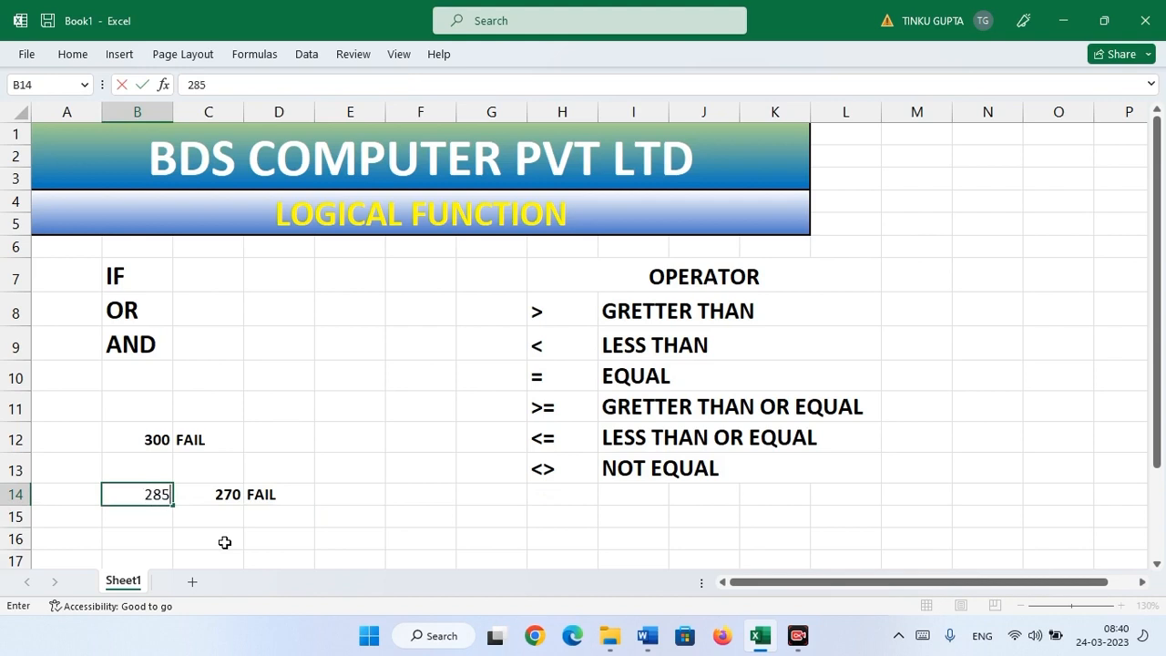
key(Return)
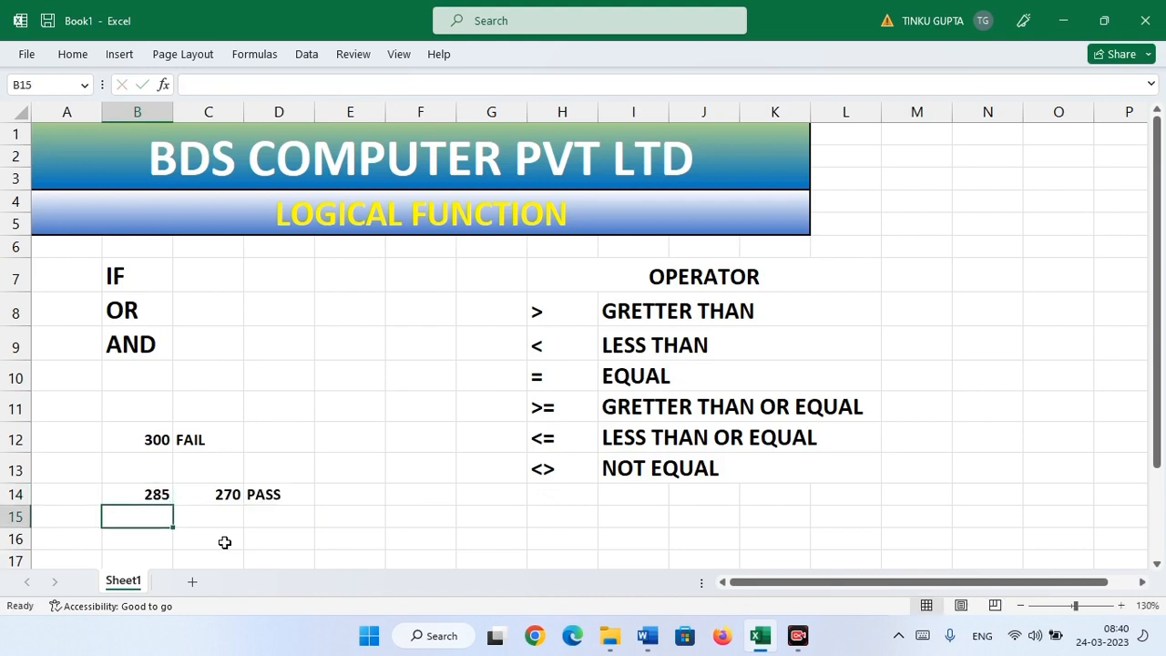
- Review D14, the empty D15, and the OR and AND labels in B8 and B9
click(284, 490)
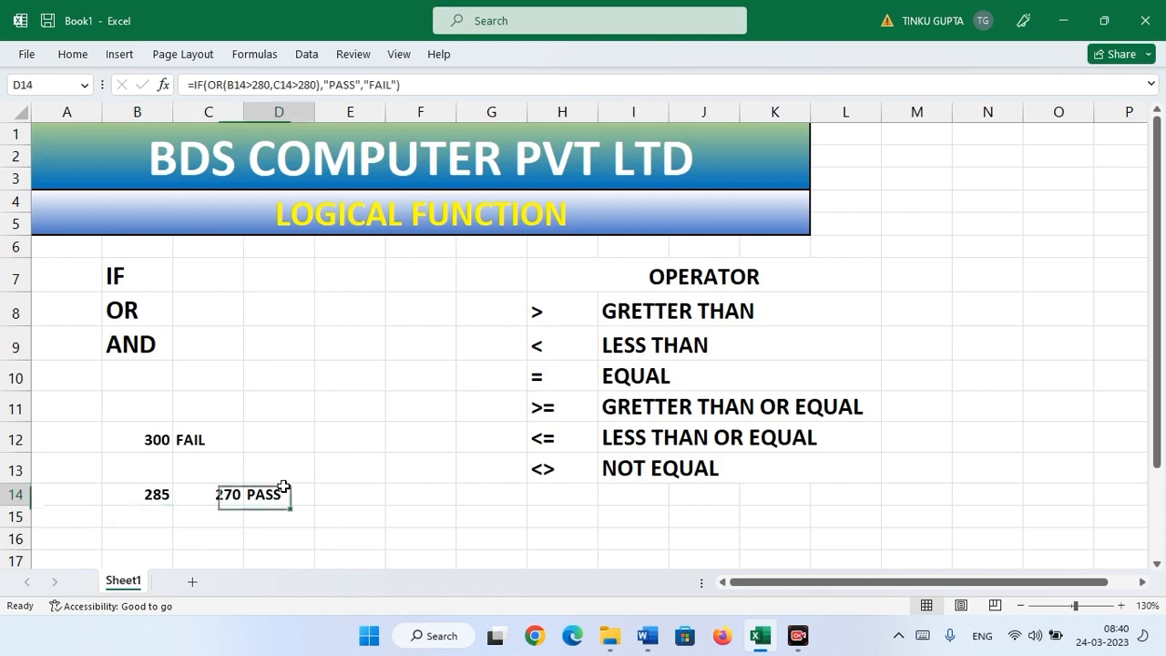
click(295, 512)
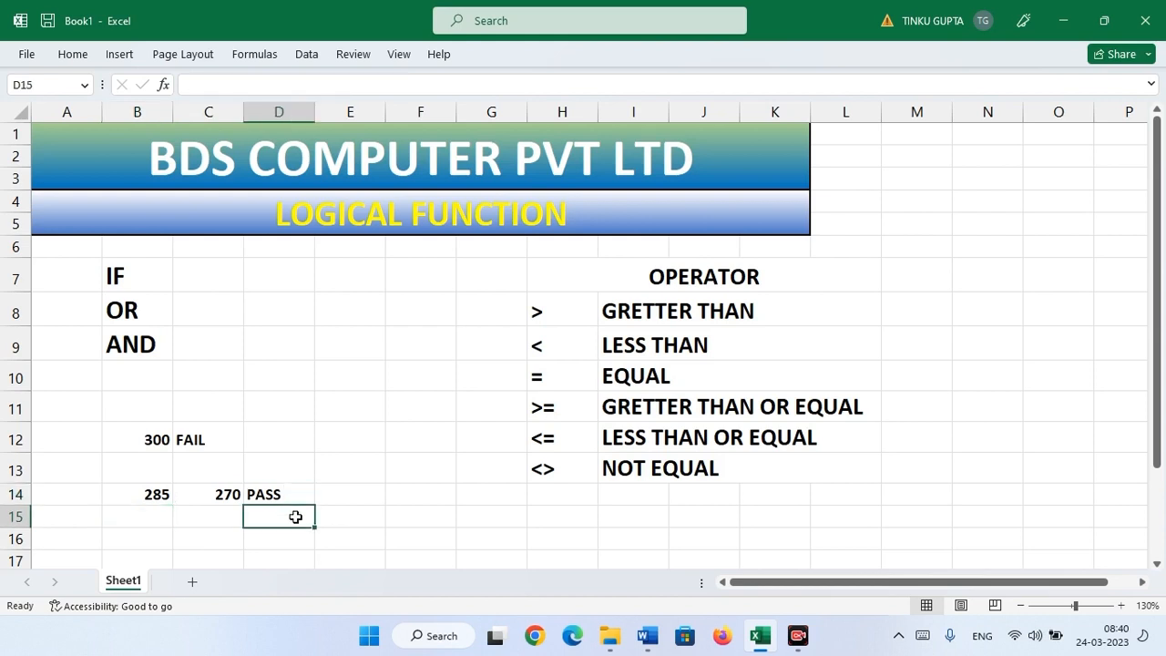
click(135, 308)
click(151, 352)
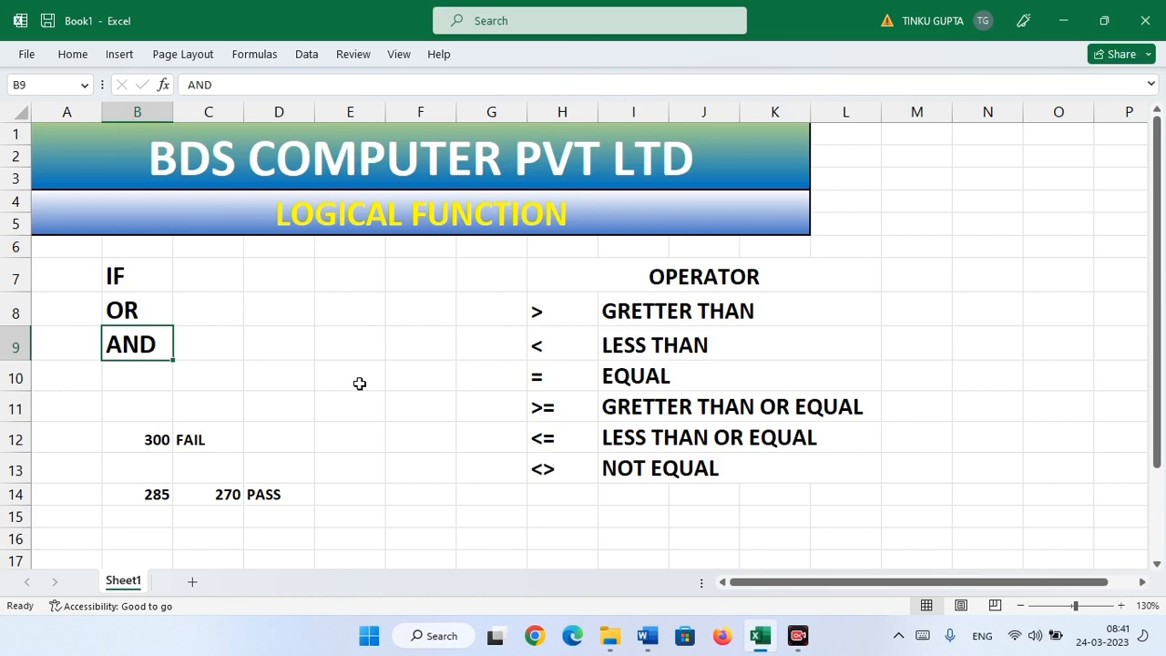
click(285, 495)
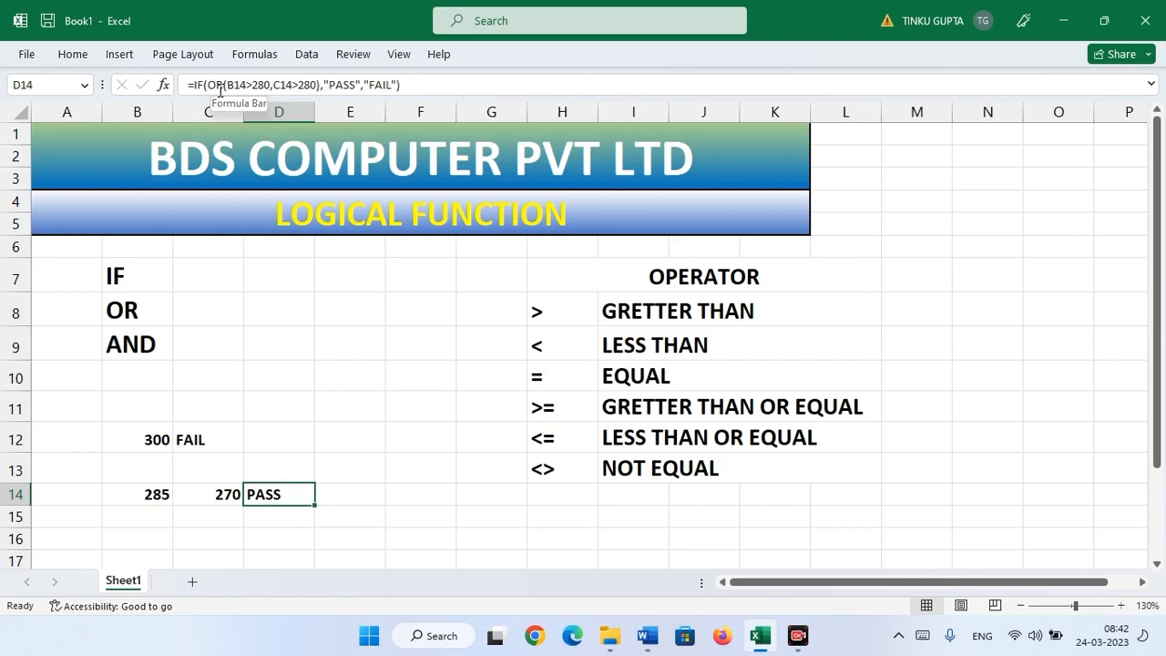
click(279, 520)
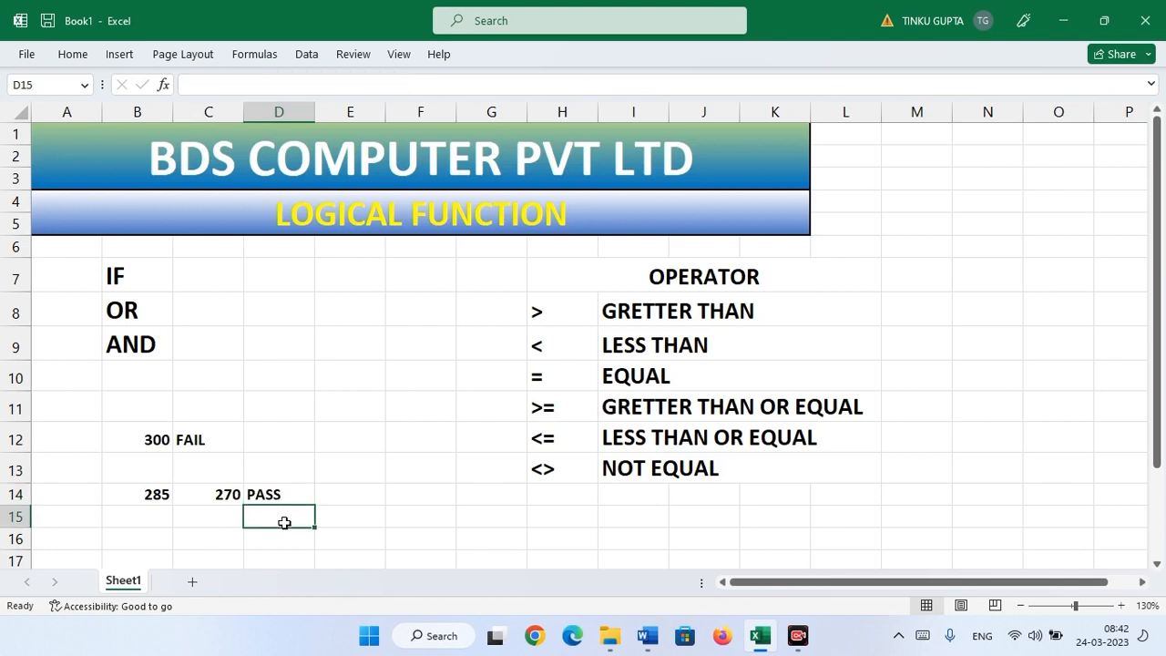
- Enter =IF(AND(B14>280,C14>280),"PASS","FAIL") in D15, which shows FAIL
text(=IF)
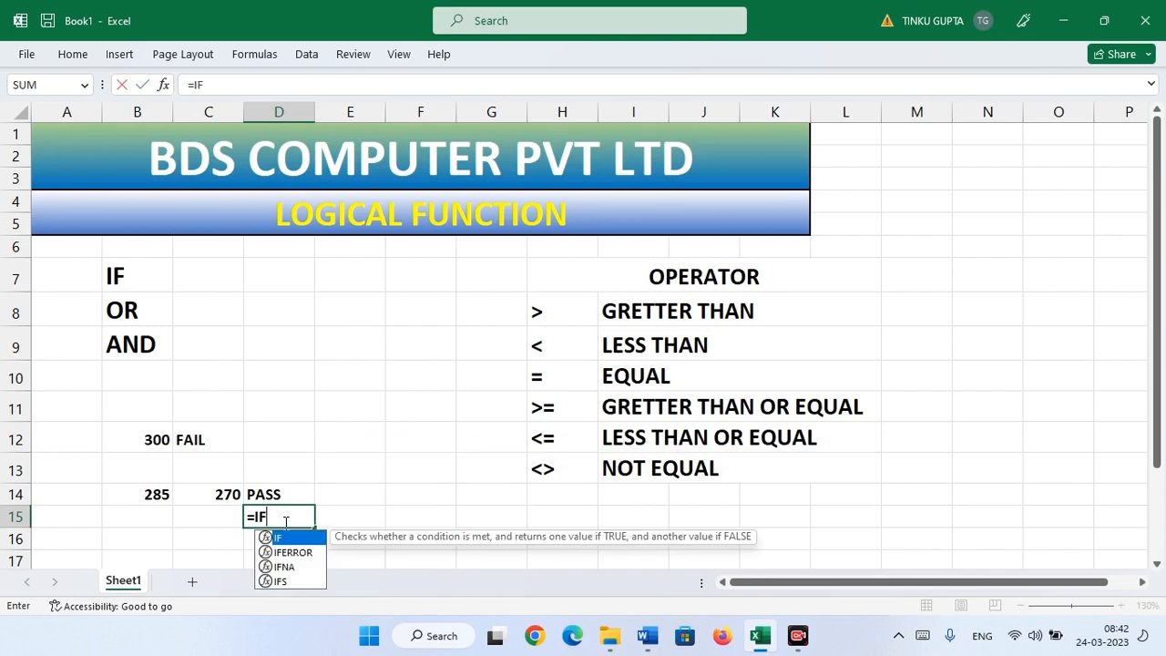
text((AN)
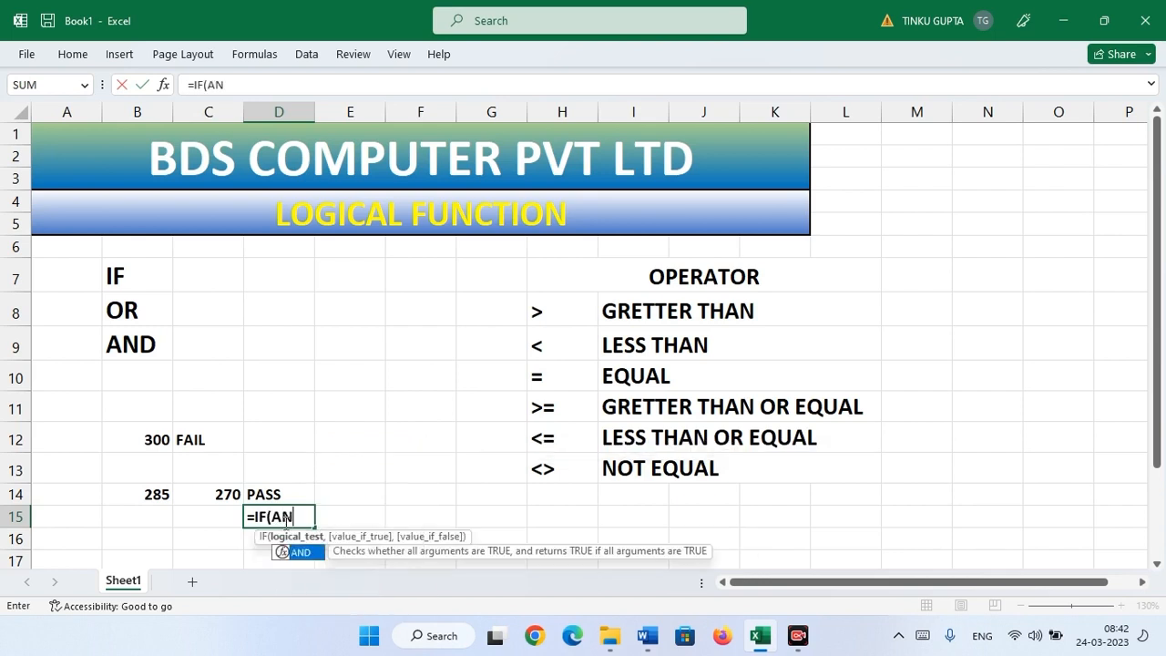
text(D)
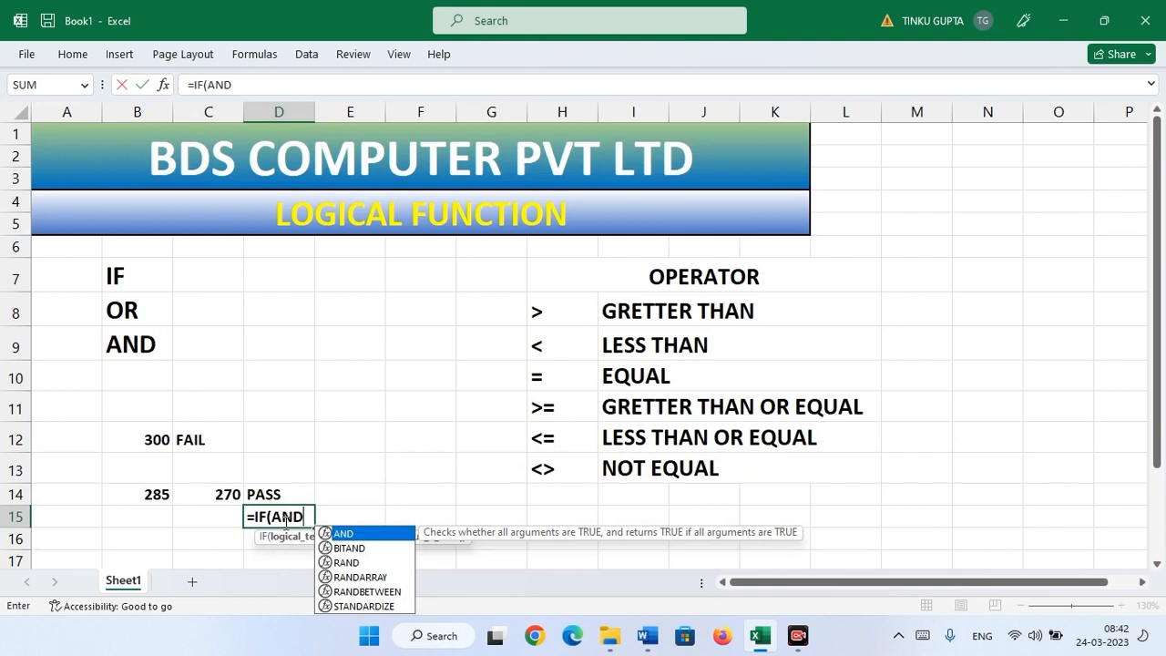
text(()
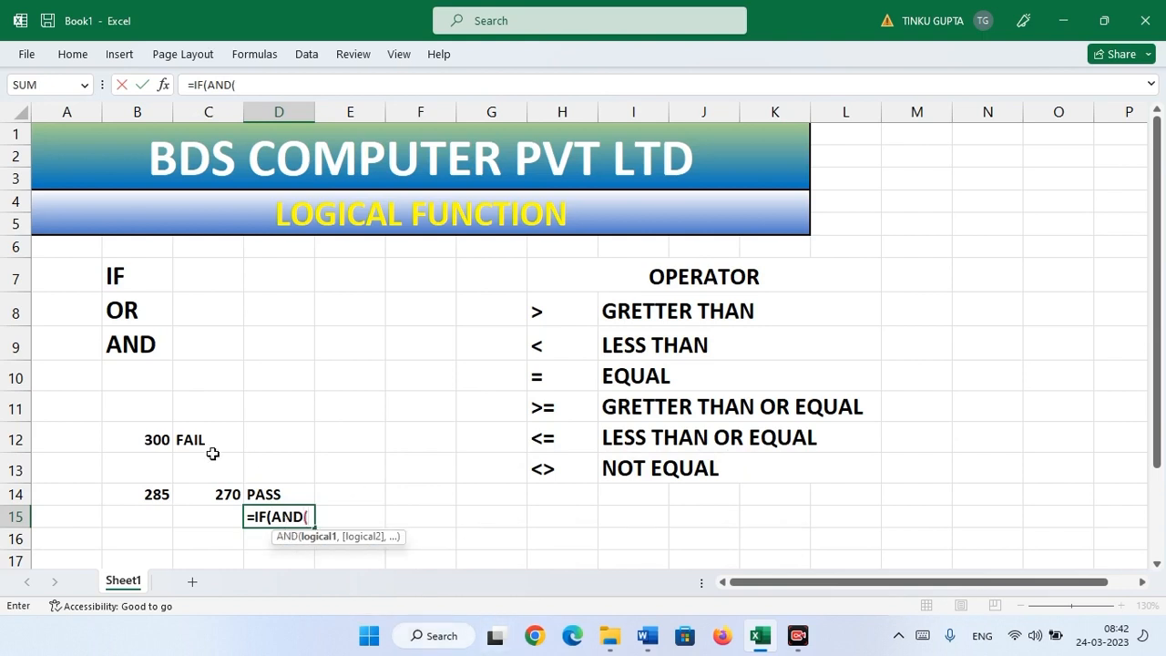
click(160, 494)
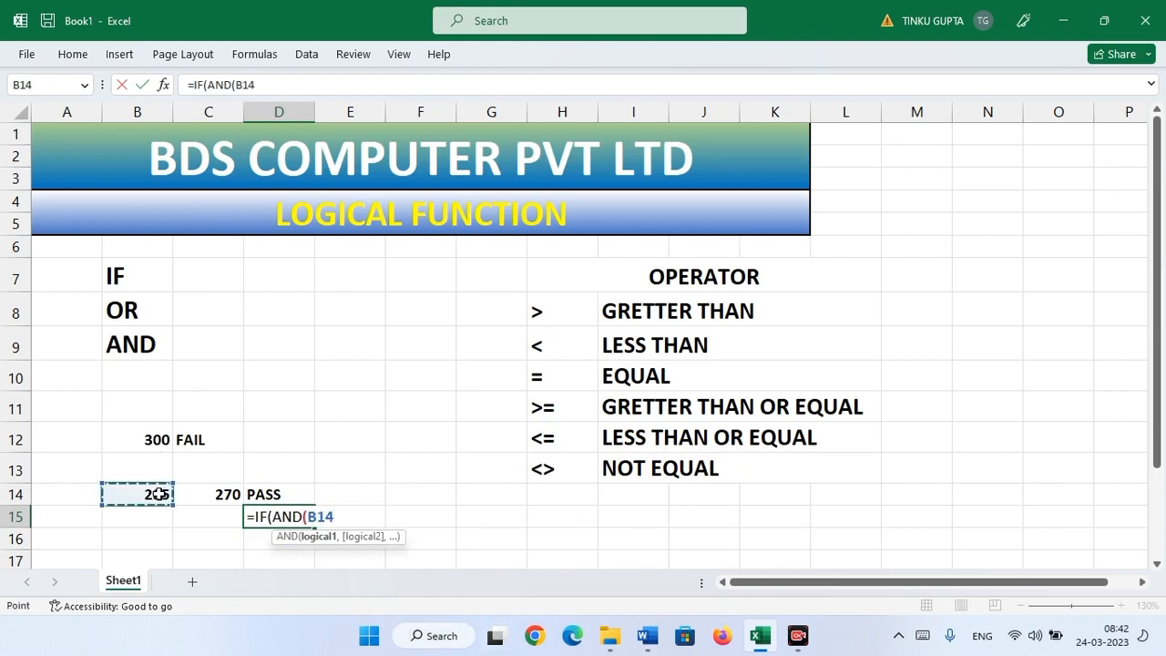
text(>)
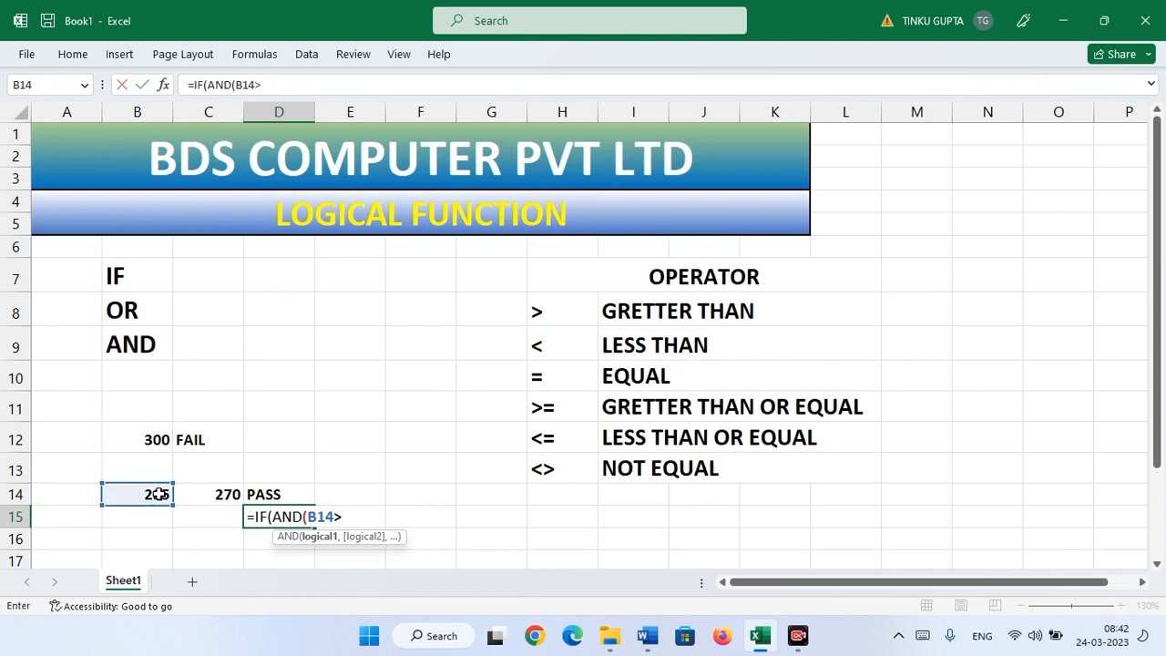
text(280,)
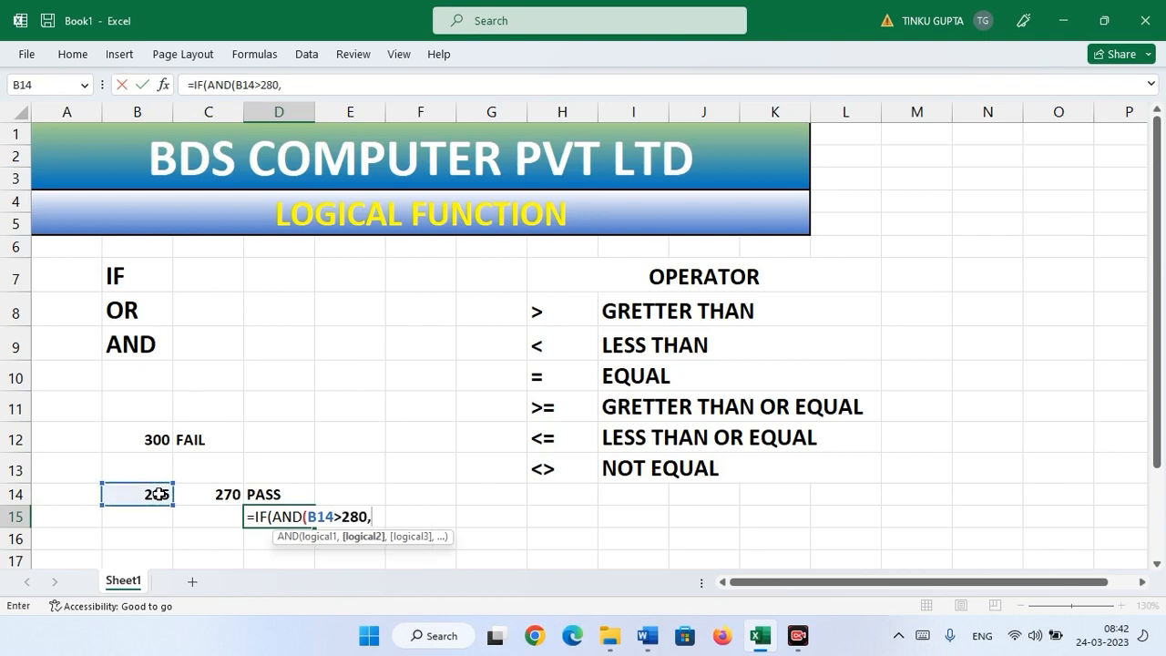
click(212, 493)
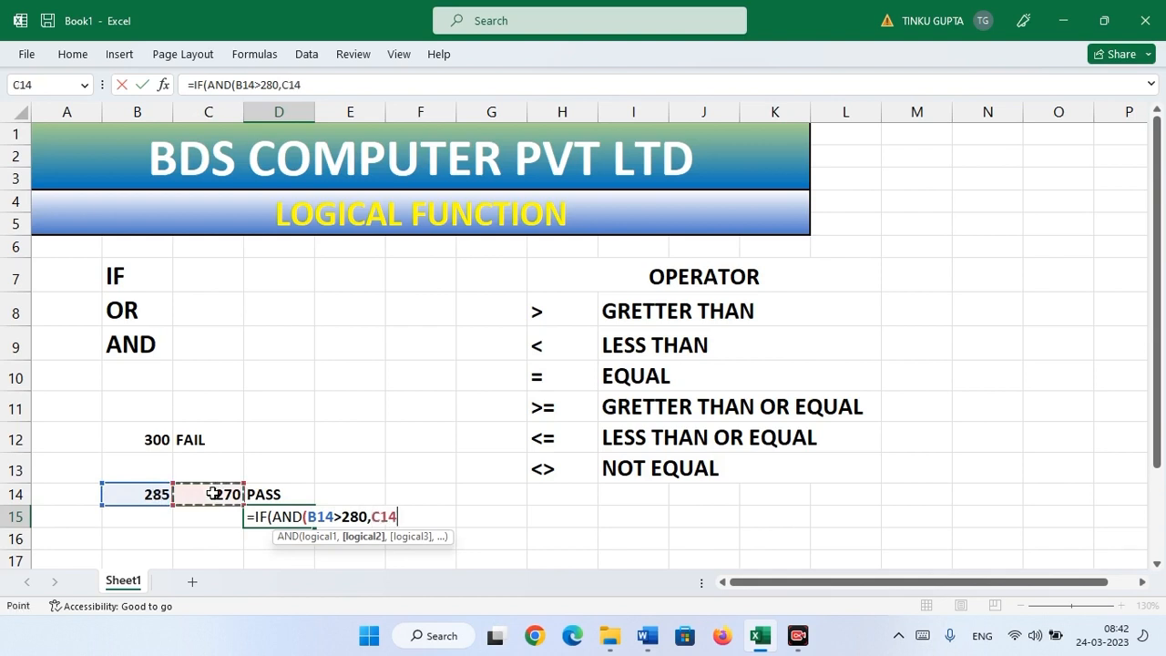
text(>280)
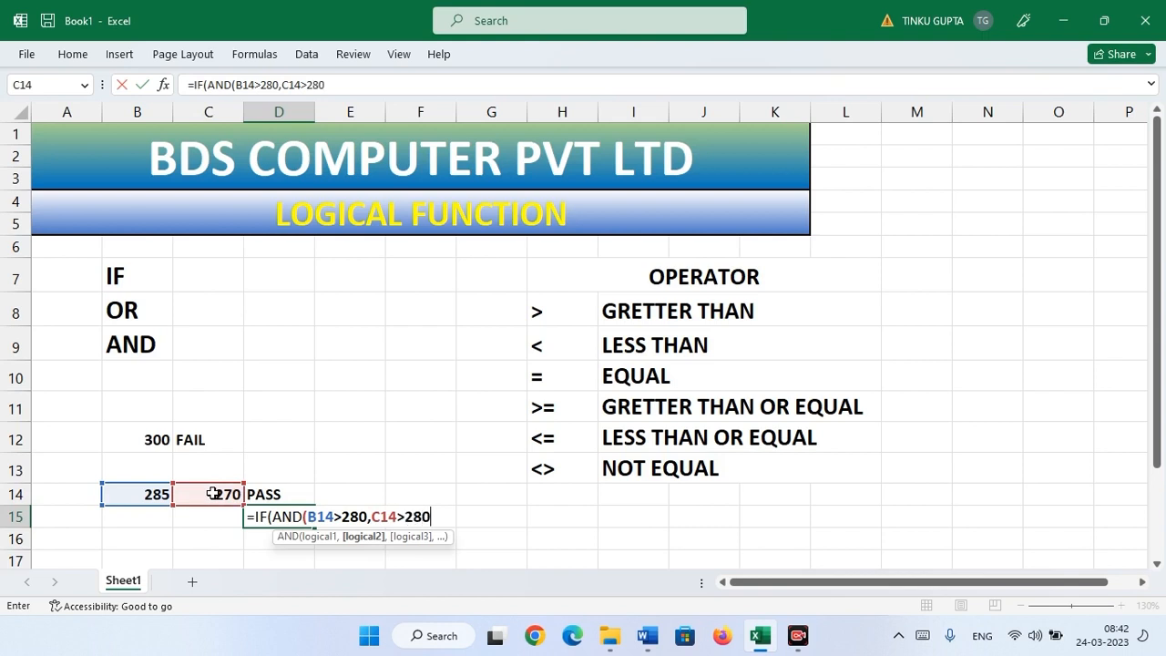
text())
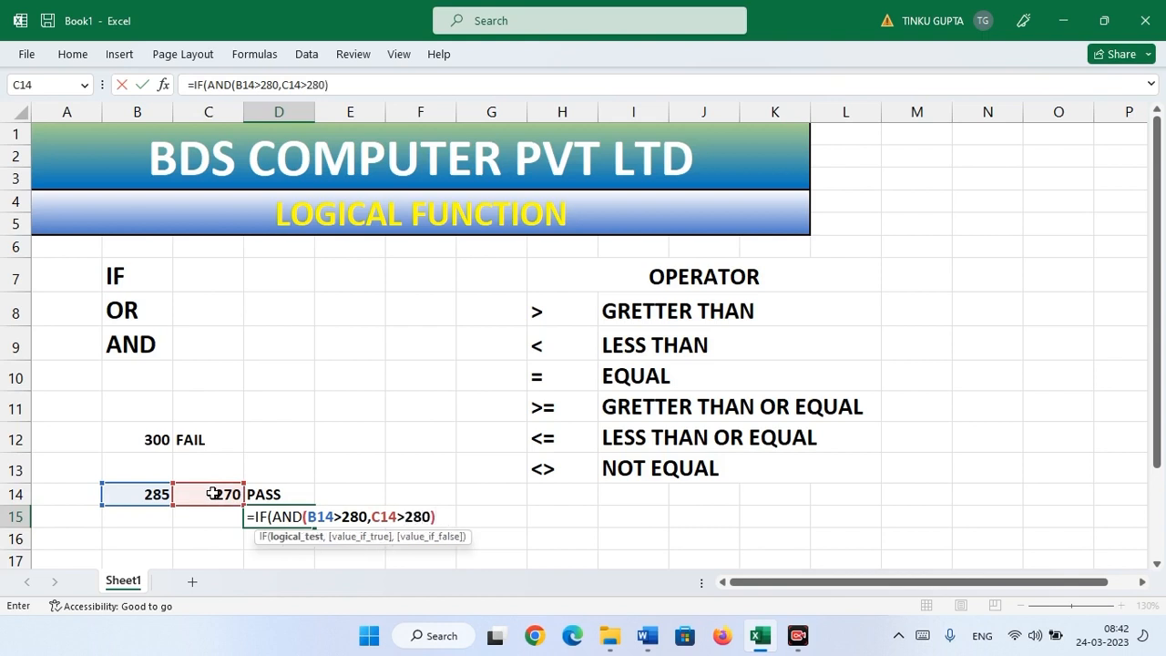
text(,)
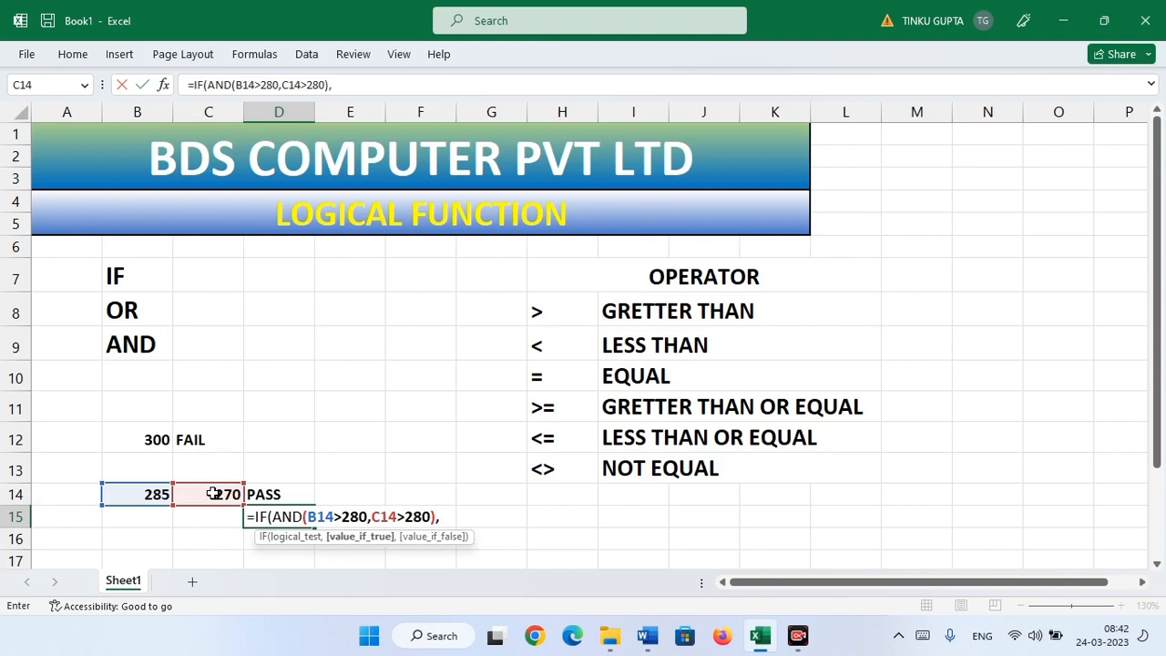
text("PASS",)
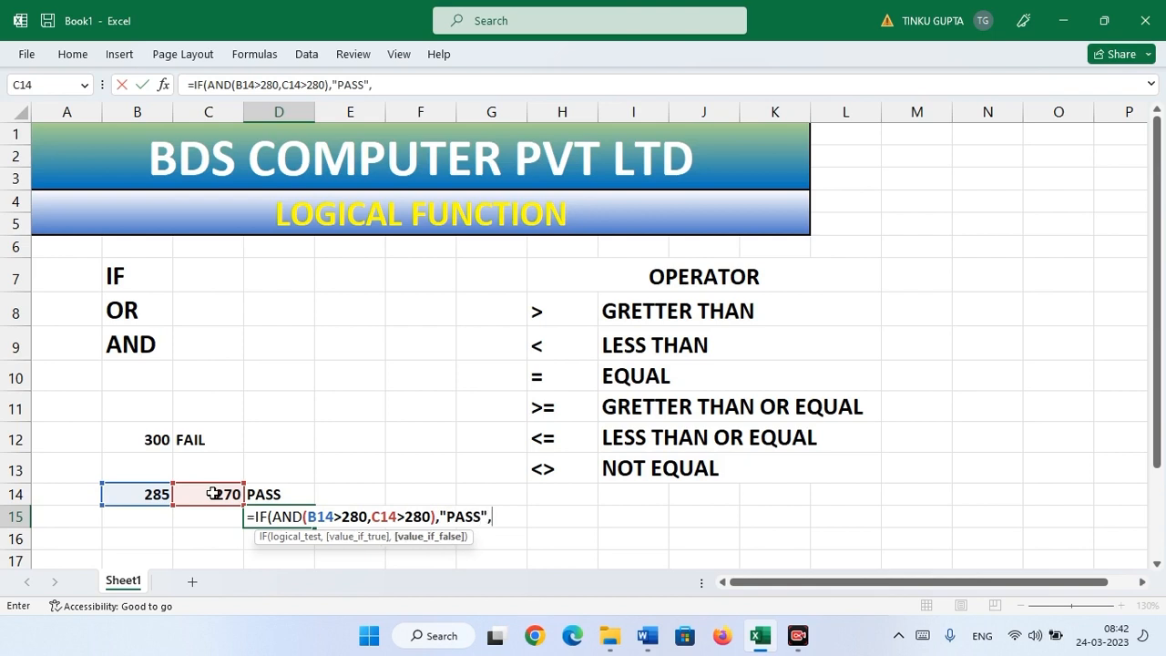
text("FAIL"))
key(Return)
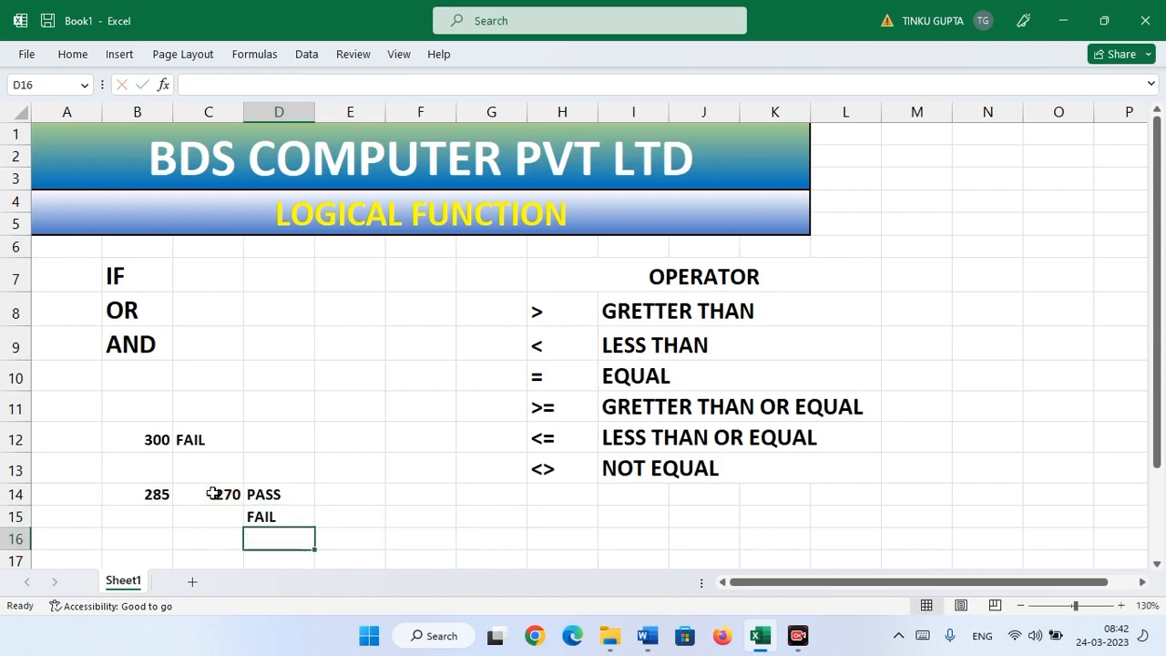
- Review the IF(OR) formula in D14 and the IF(AND) formula in D15
click(260, 493)
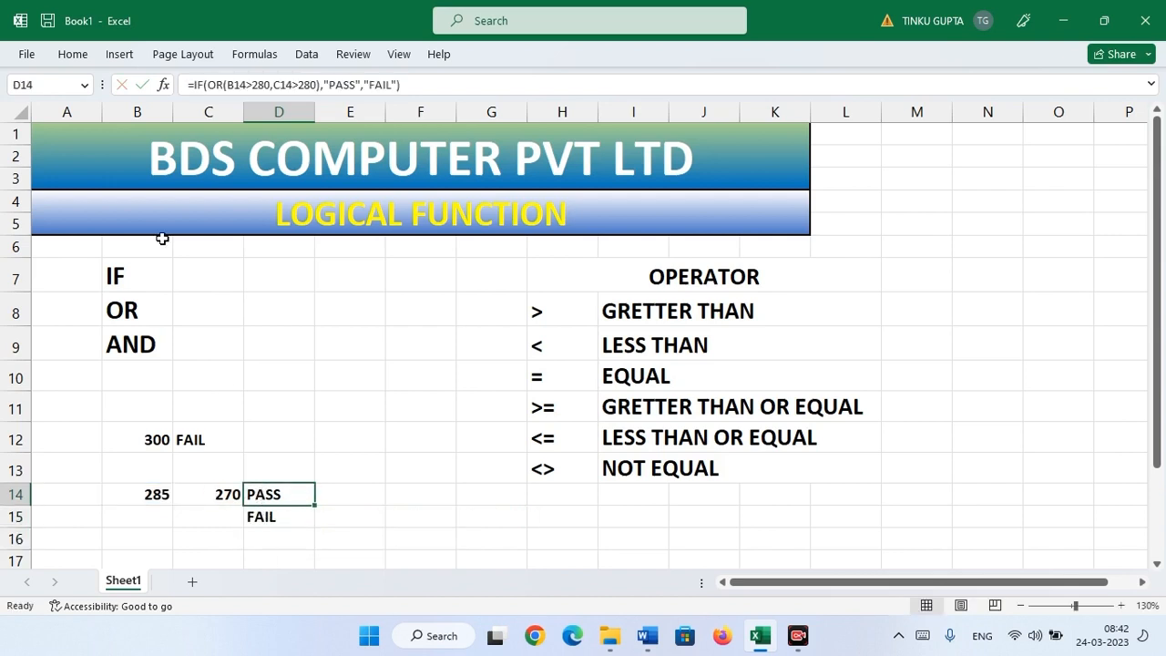
click(288, 513)
click(282, 490)
click(284, 516)
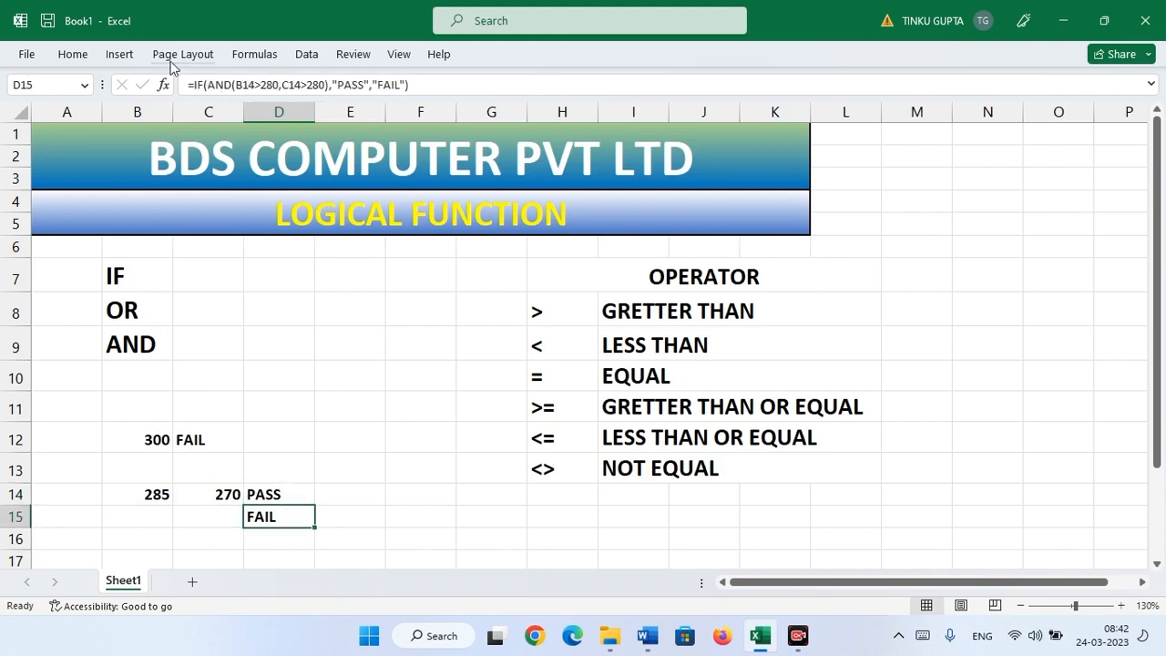
- Turn on Show Formulas and autofit column D so both IF formulas display fully
click(253, 56)
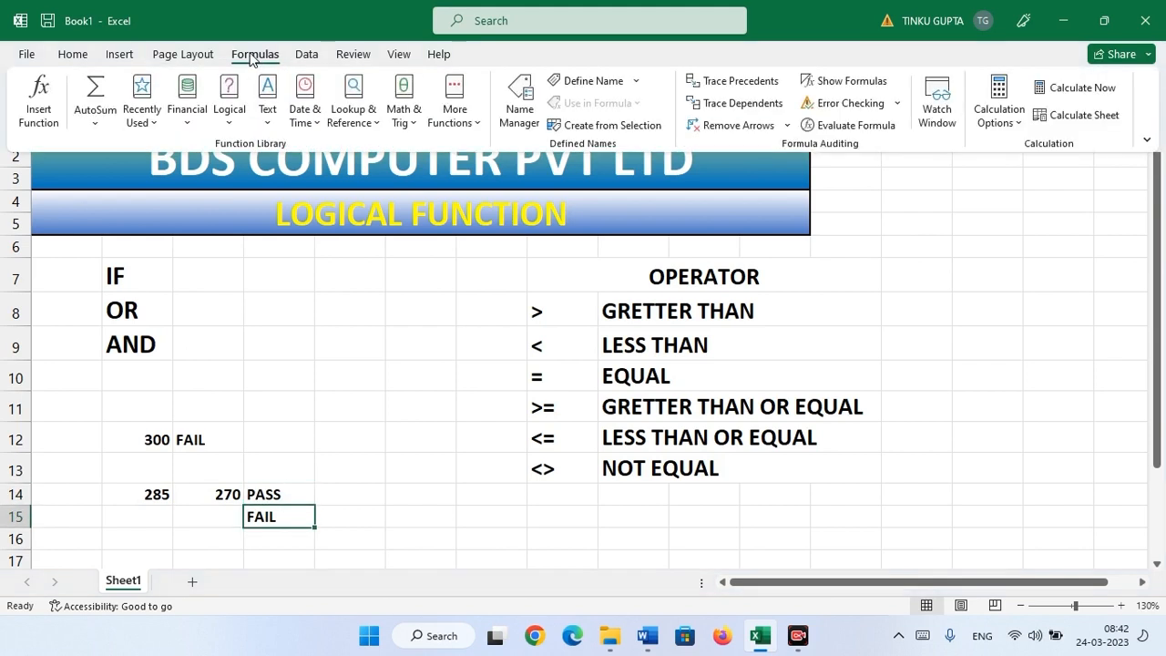
click(854, 84)
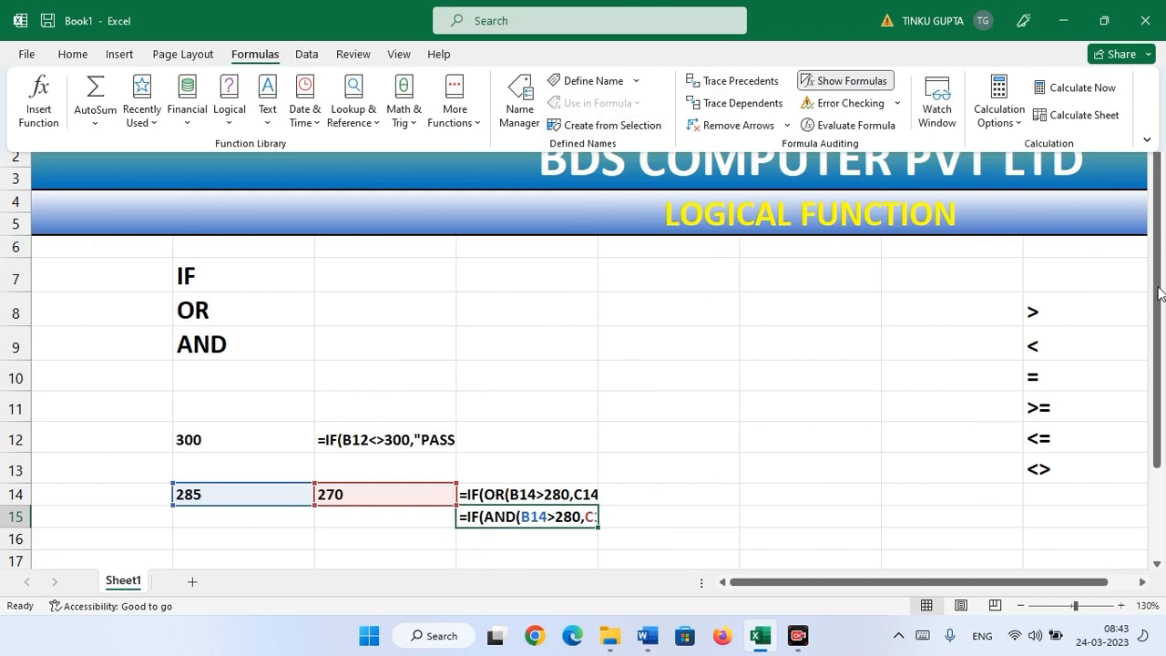
key(ctrl+F1)
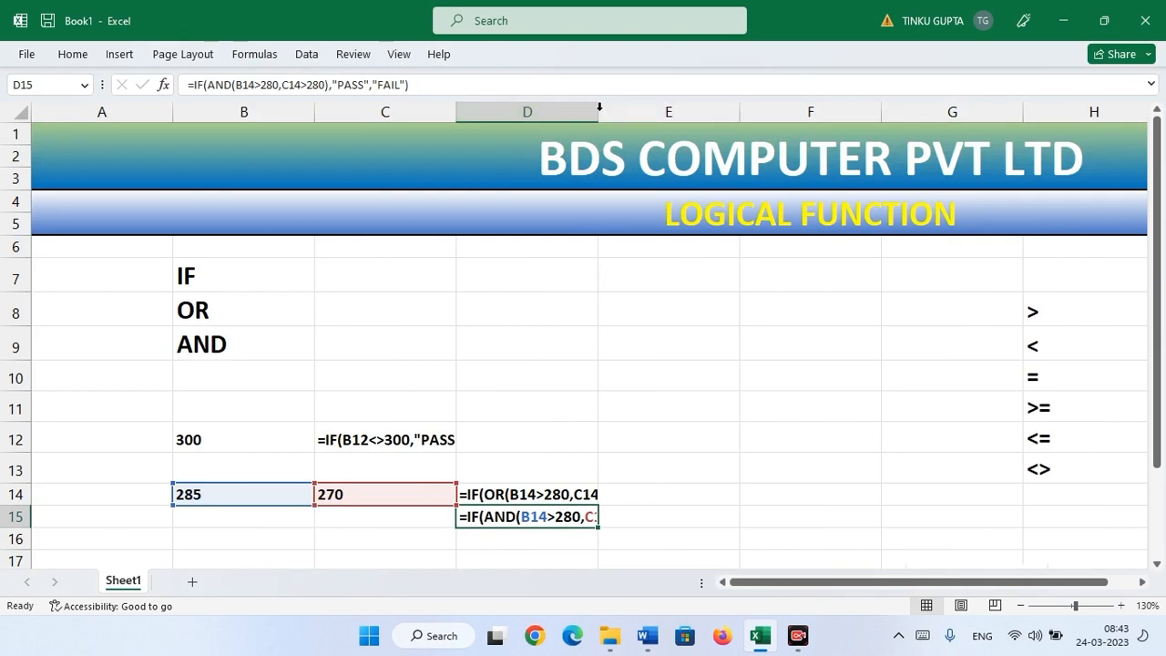
double_click(599, 110)
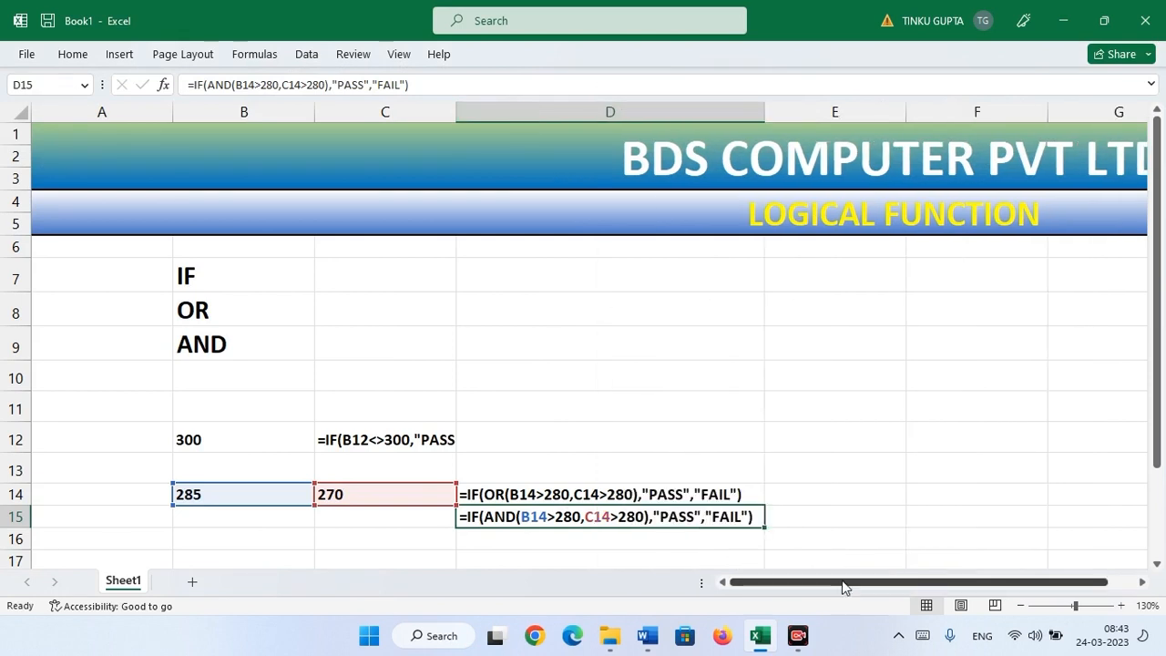
drag(843, 589, 781, 589)
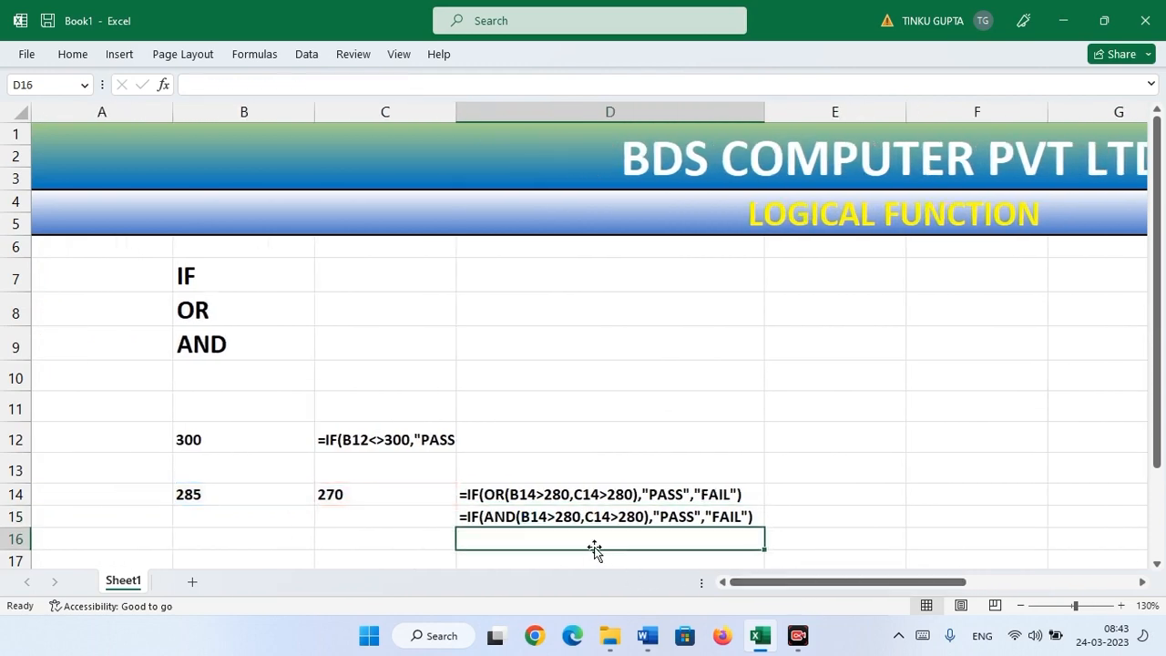
key(Return)
- Turn off Show Formulas so the sheet displays results again
click(256, 56)
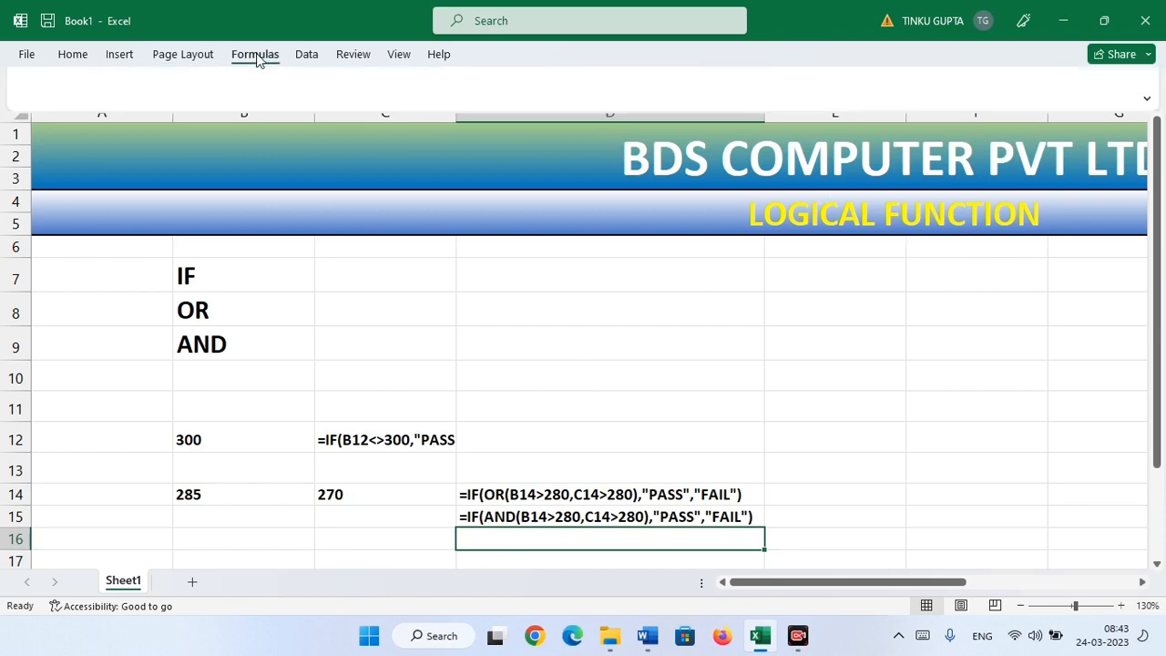
click(844, 82)
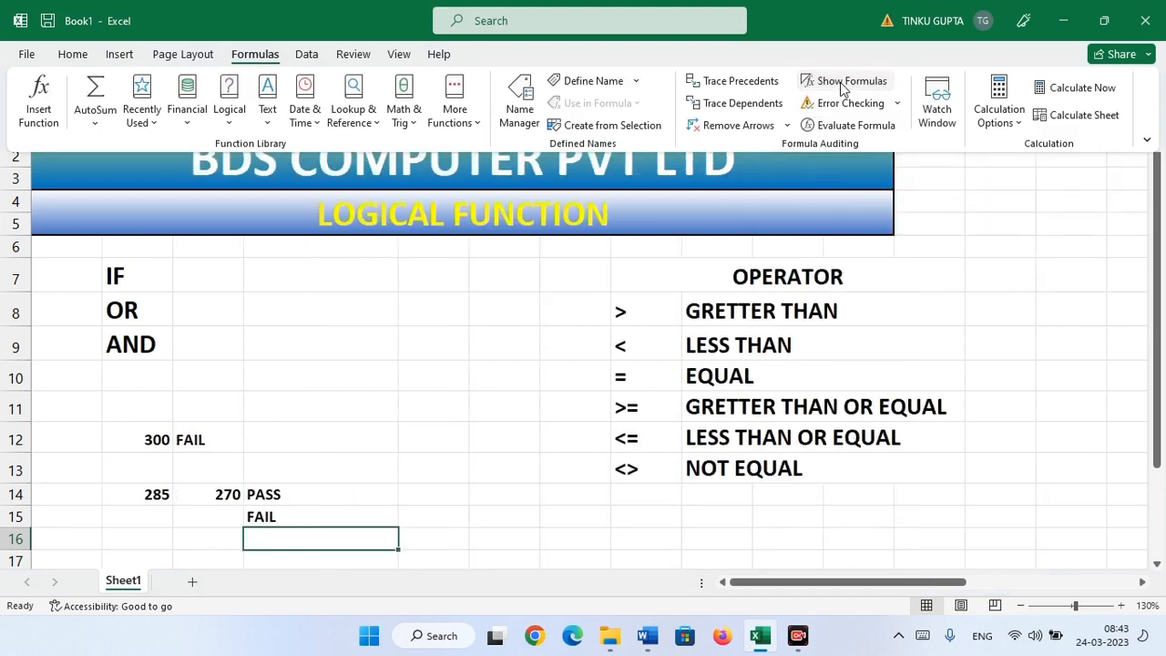
click(319, 497)
- Check D14 showing PASS and D15 showing FAIL, then the 285 in B14
click(319, 495)
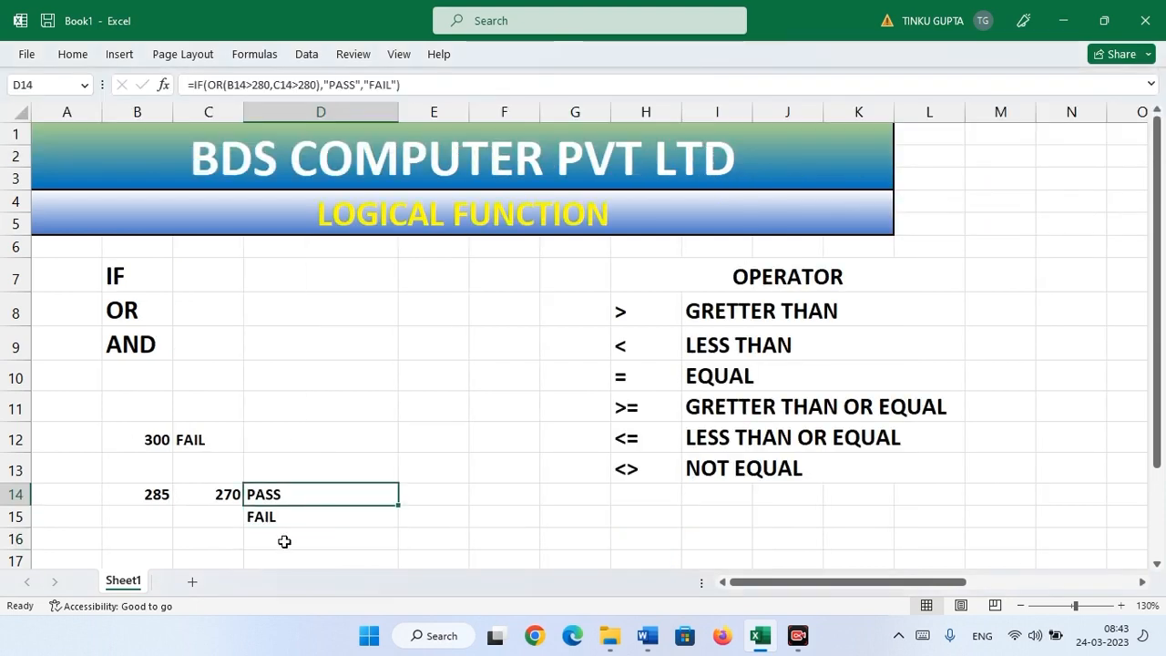
click(292, 518)
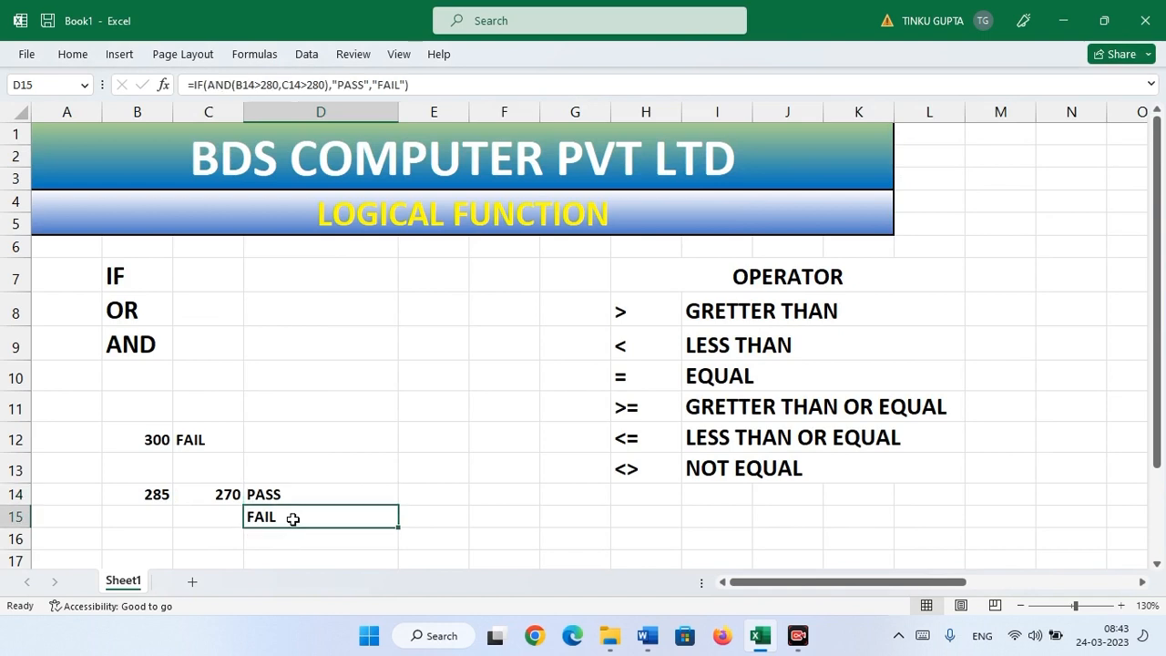
click(296, 495)
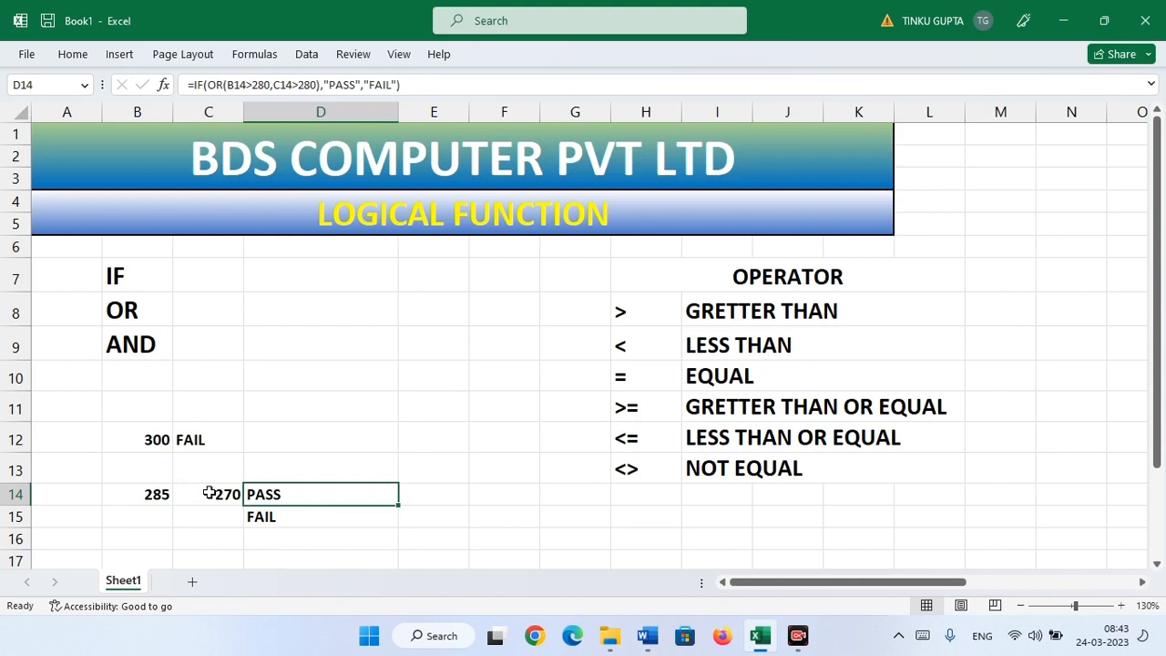
click(289, 519)
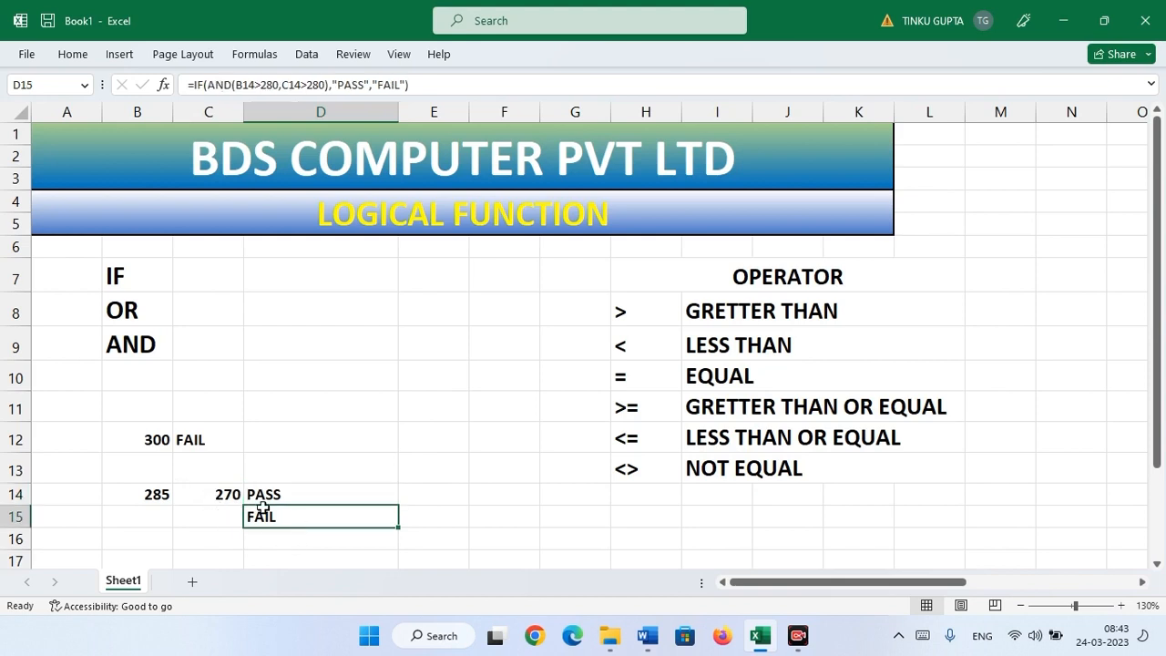
click(157, 492)
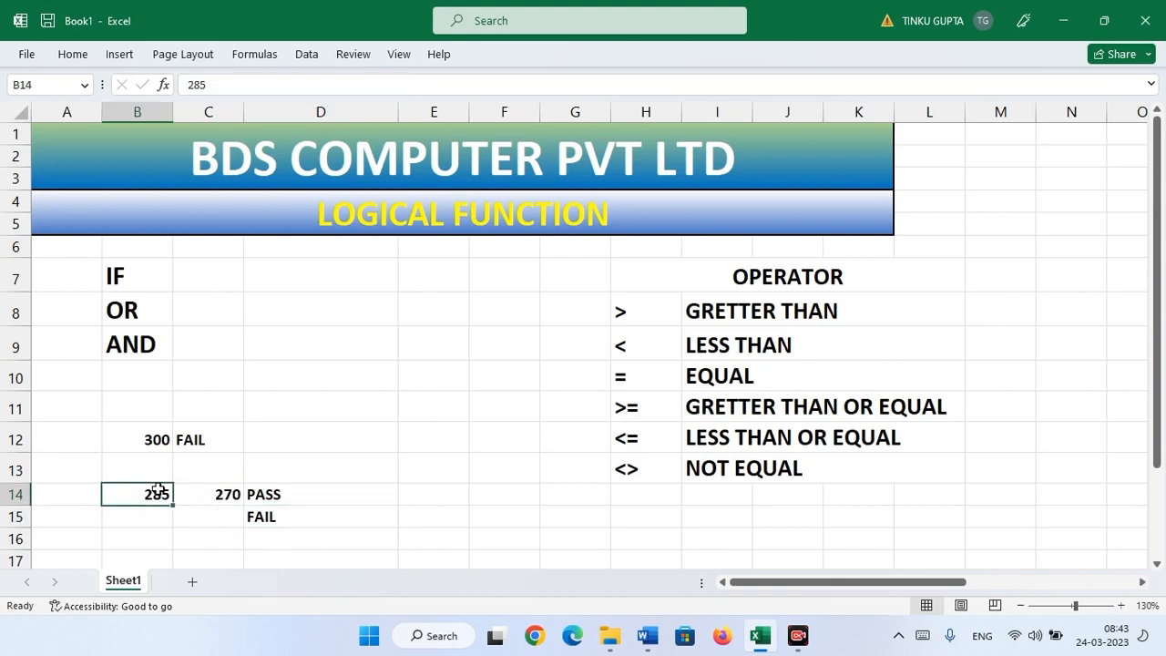
click(233, 492)
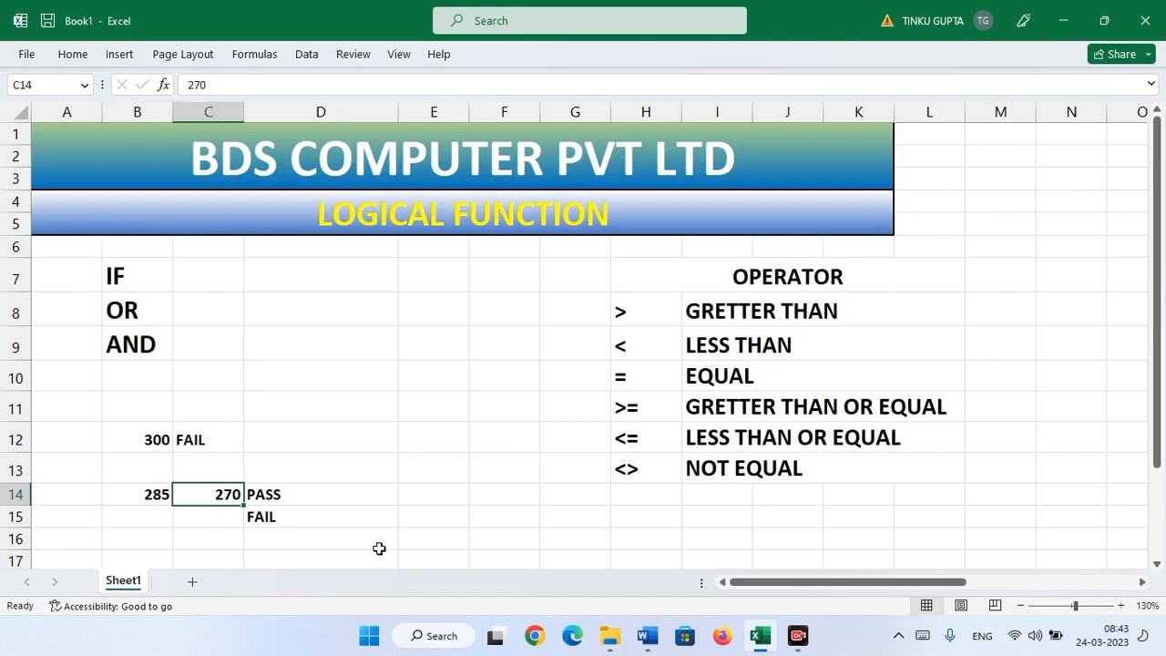
click(124, 312)
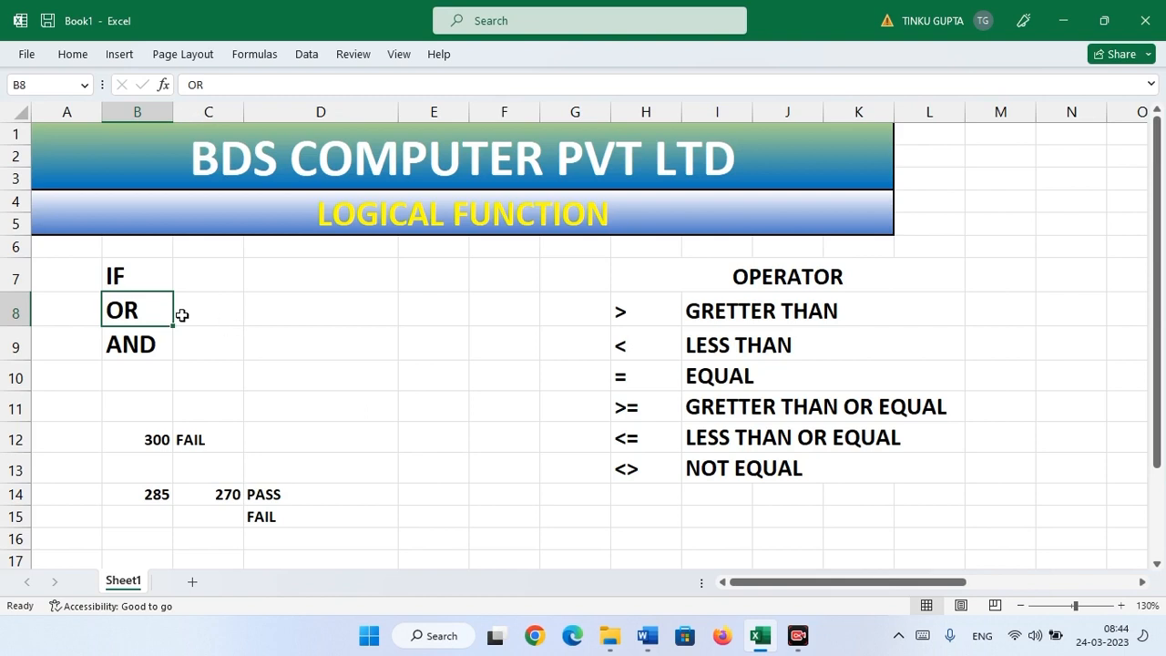
click(145, 343)
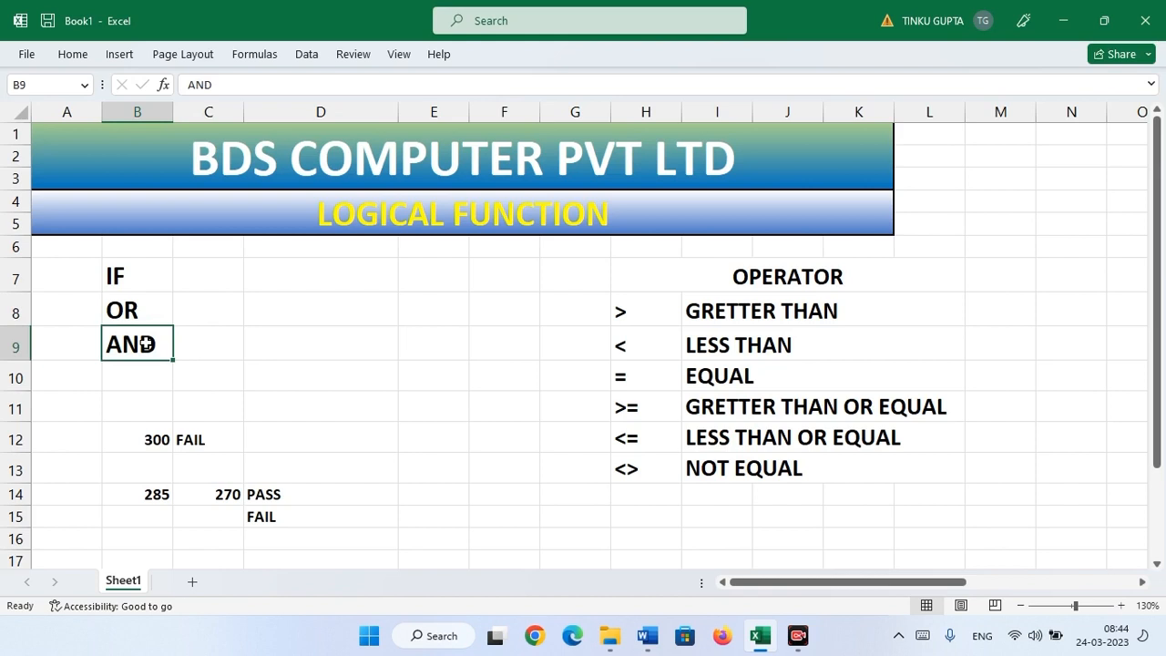
click(153, 280)
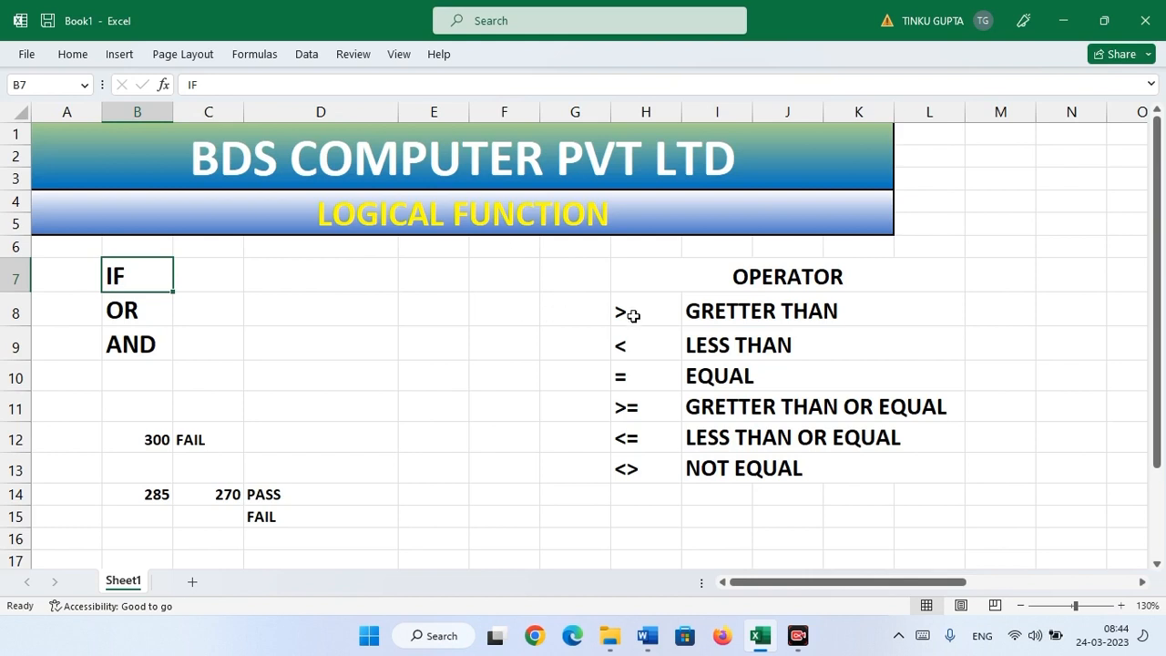
drag(628, 315, 635, 459)
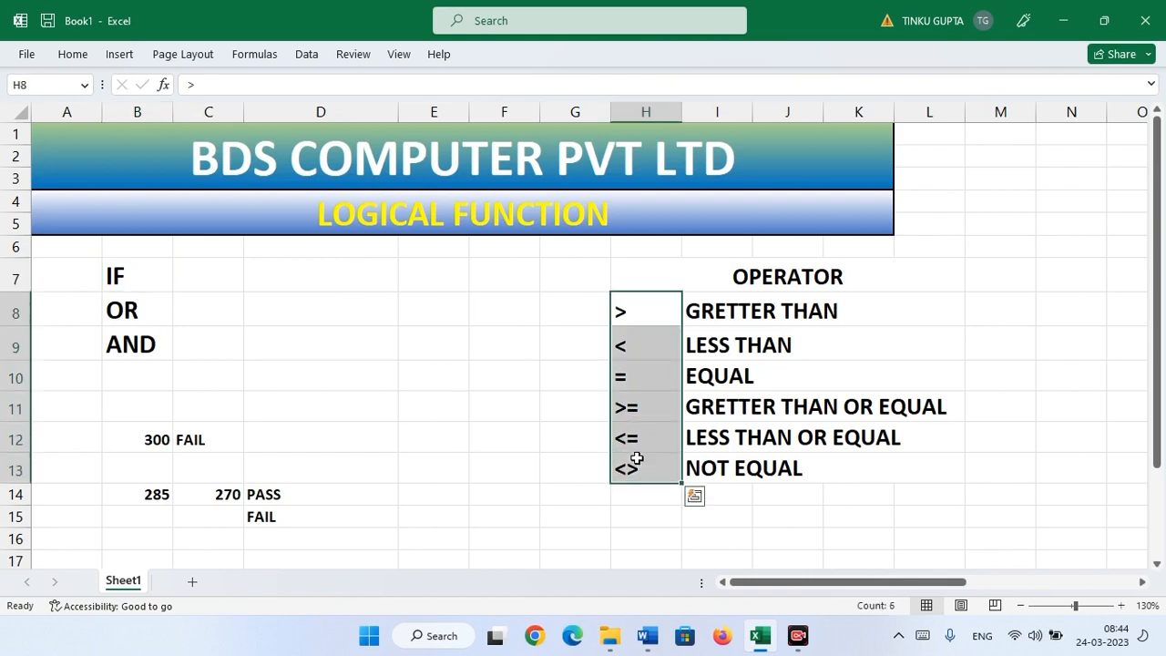